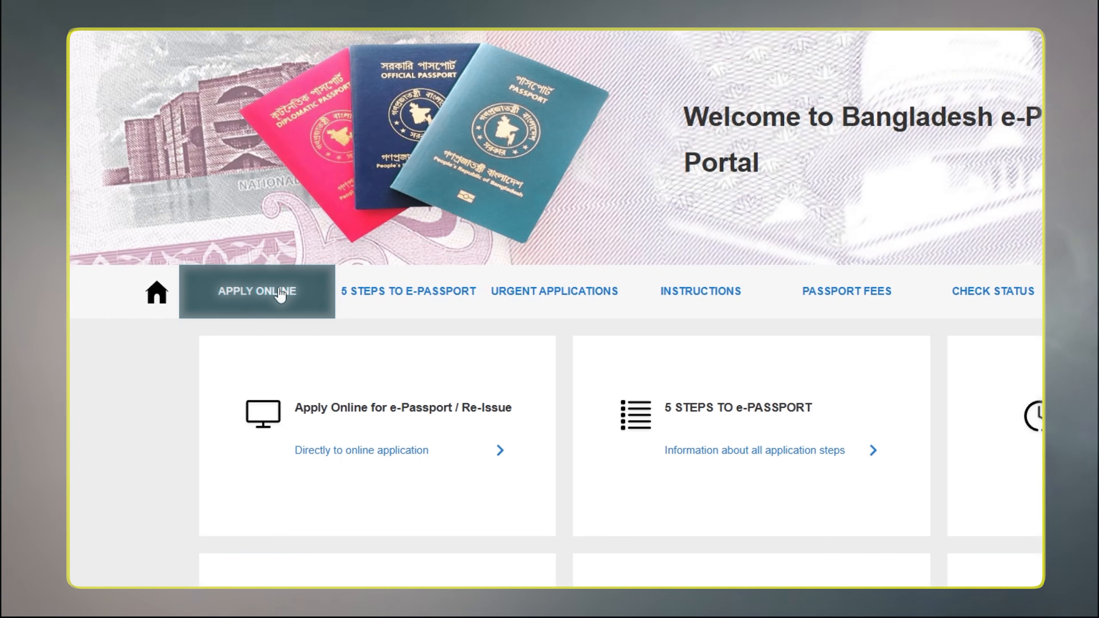
Start an online application from within Bangladesh with district FENI and police station FENI SADAR, and continue
left_click(281, 291)
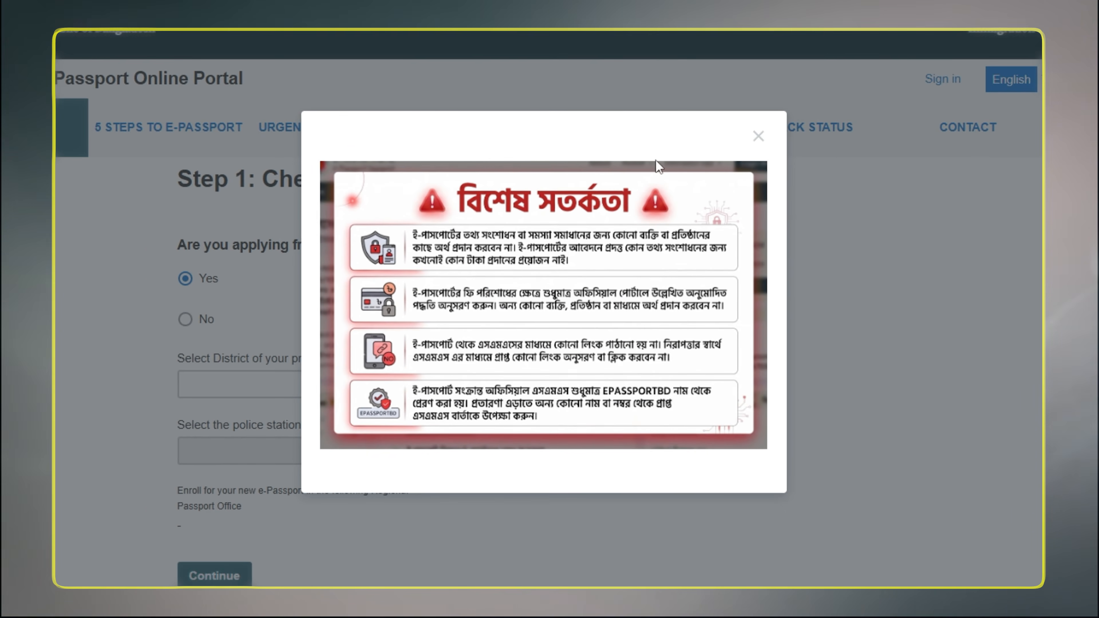
left_click(759, 136)
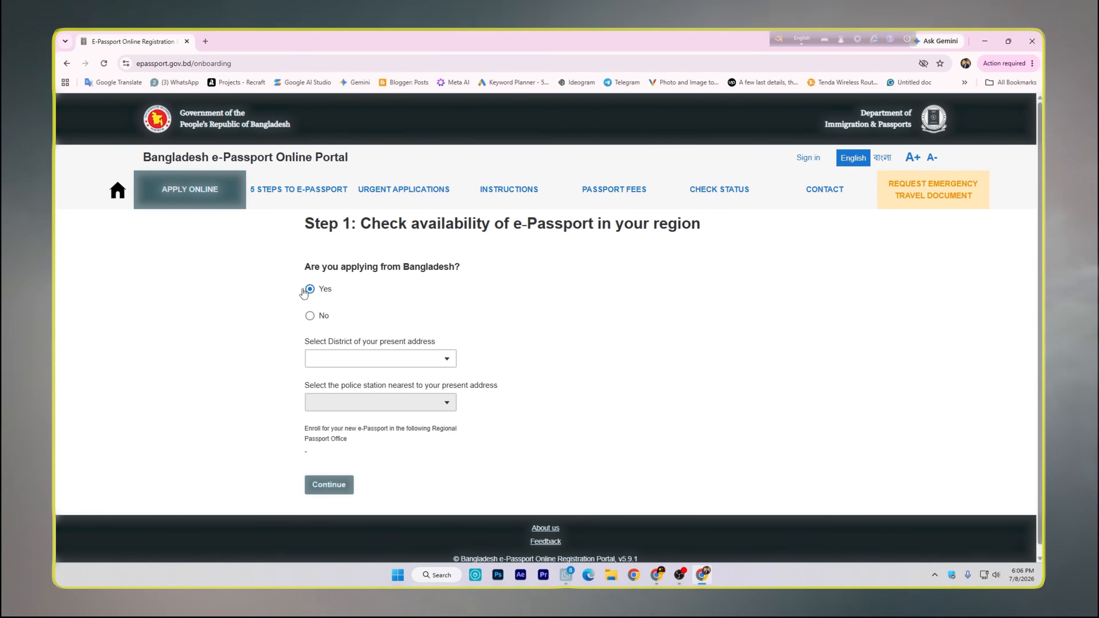
scroll(312, 294, "down", 1)
left_click(361, 348)
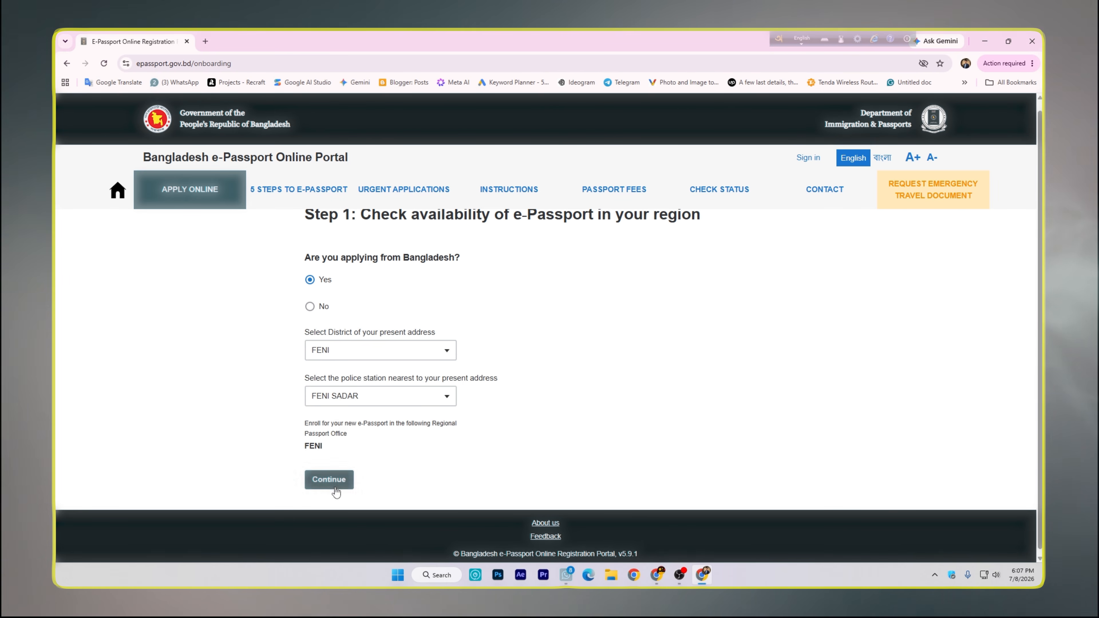
left_click(336, 492)
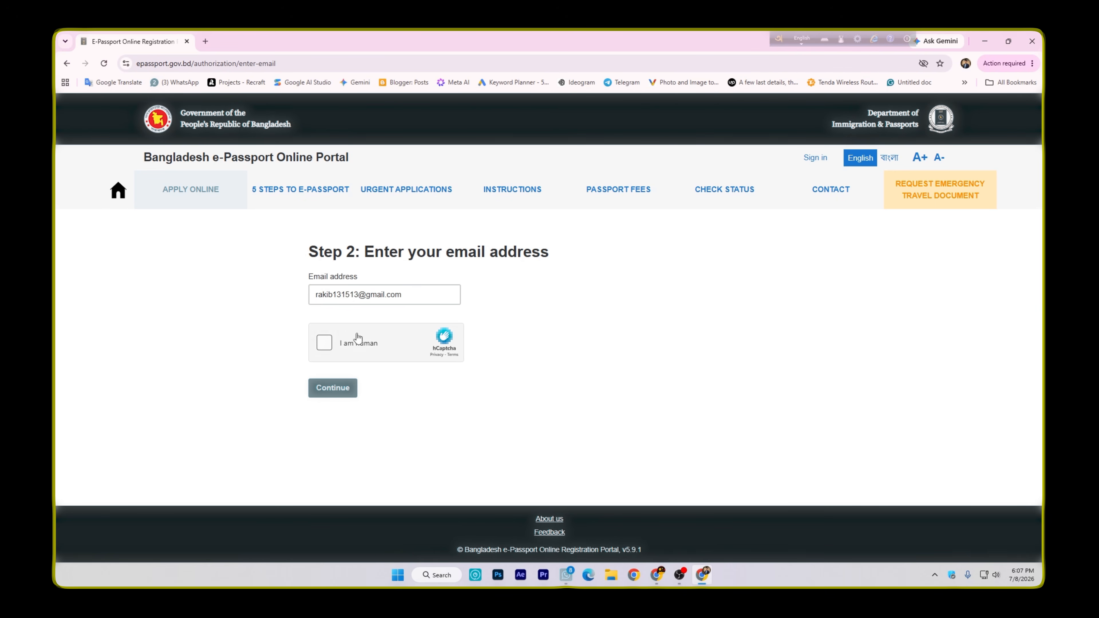
Complete the human verification for the applicant's e-mail address and continue to the account information
left_click(324, 344)
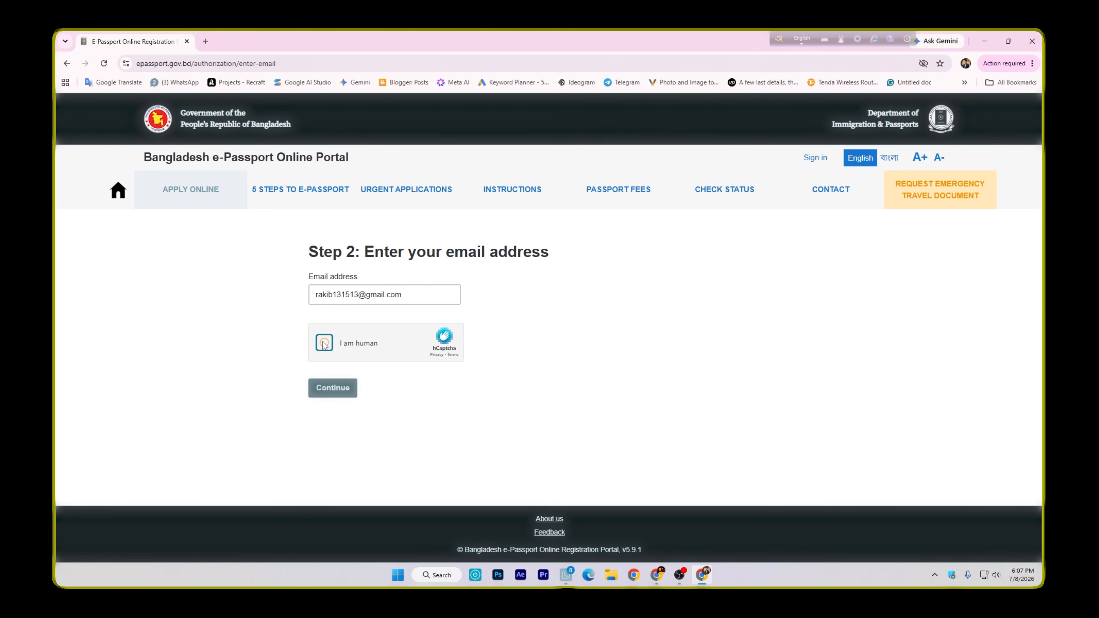
left_click(335, 389)
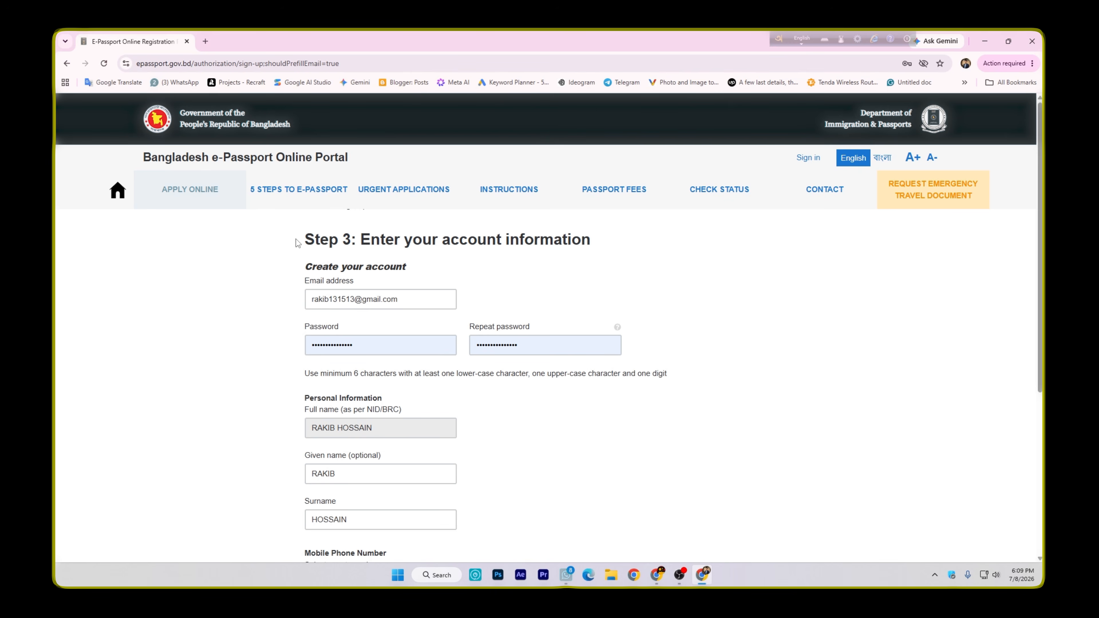
Enter the account password and repeat it, following the stated password rules
scroll(367, 264, "down", 1)
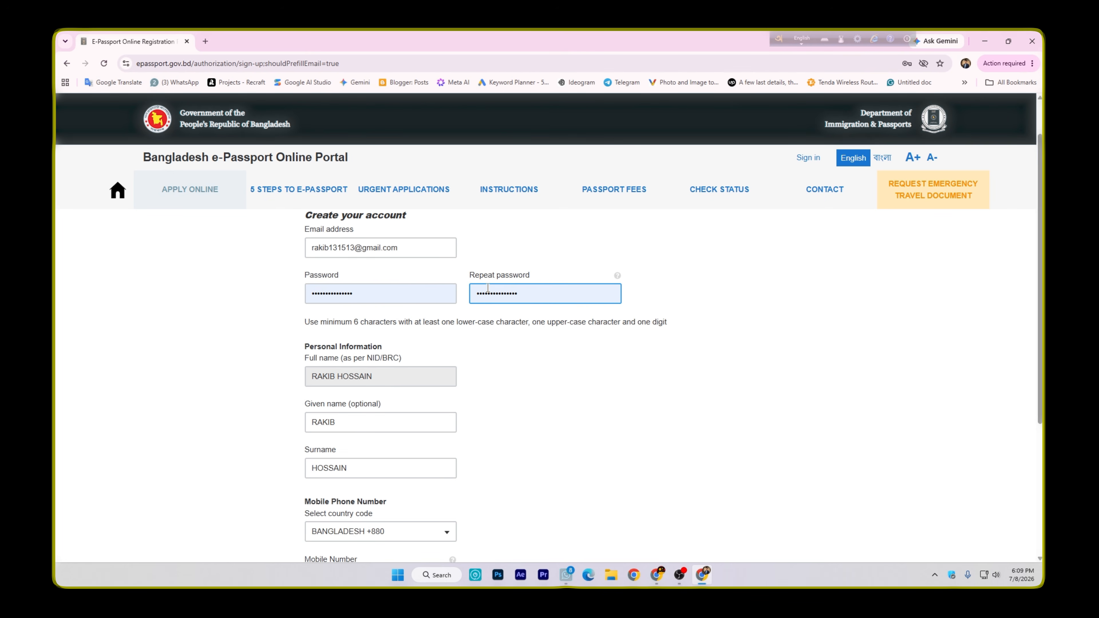
left_click_drag(315, 322, 408, 322)
left_click(331, 322)
scroll(307, 324, "down", 1)
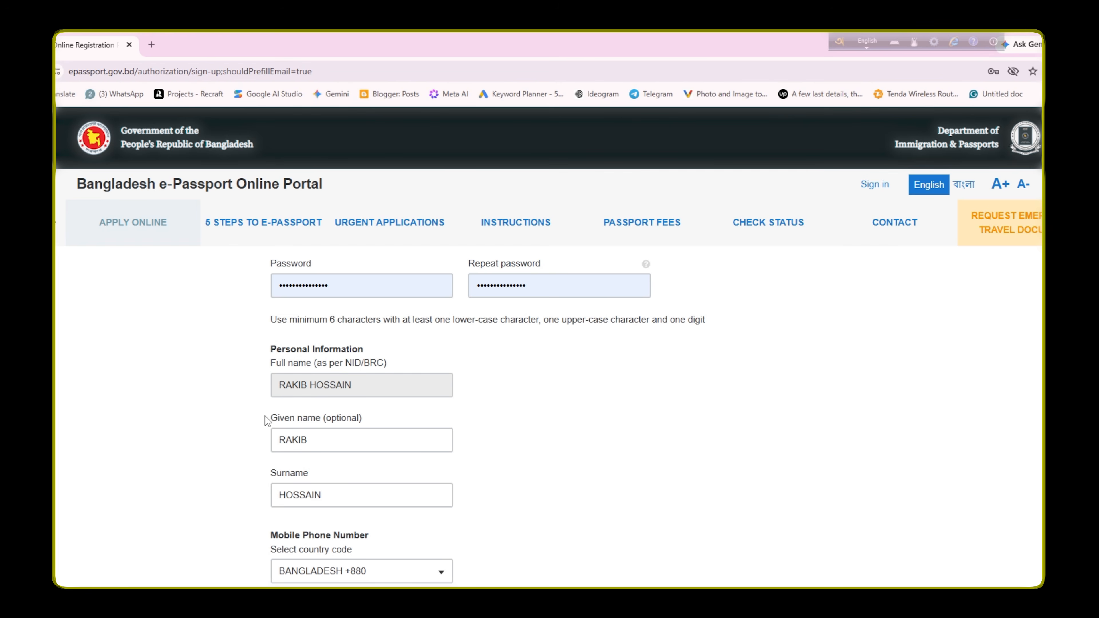
Complete the applicant's given name, surname and mobile number with country code BANGLADESH +880, pass the human verification and create the account
left_click_drag(276, 409, 344, 412)
scroll(312, 428, "down", 1)
left_click(329, 378)
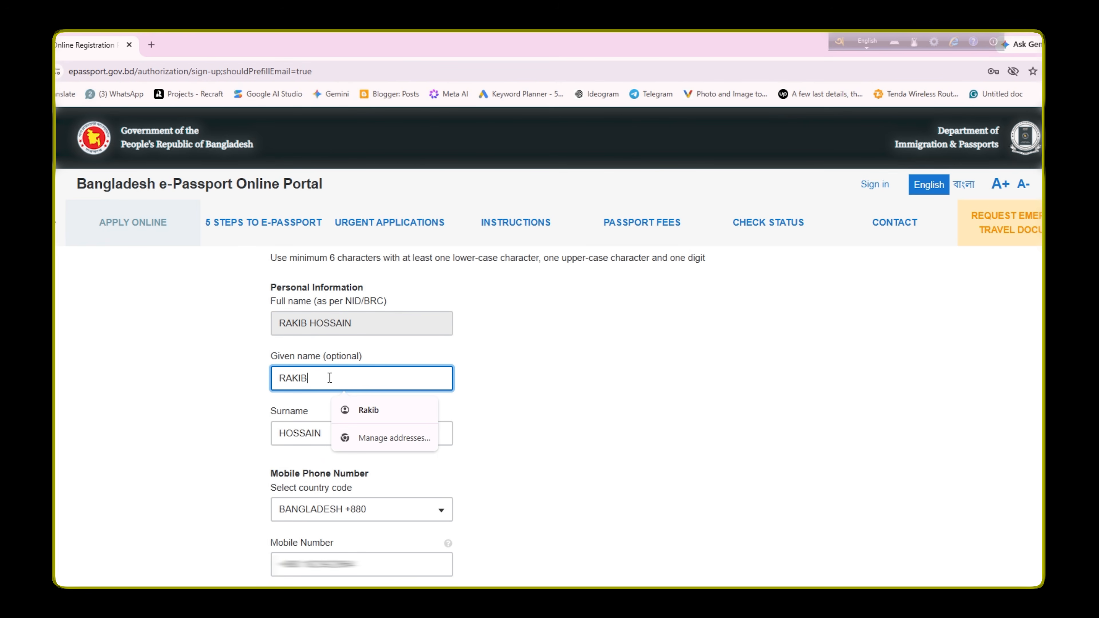
left_click(257, 410)
scroll(314, 411, "down", 1)
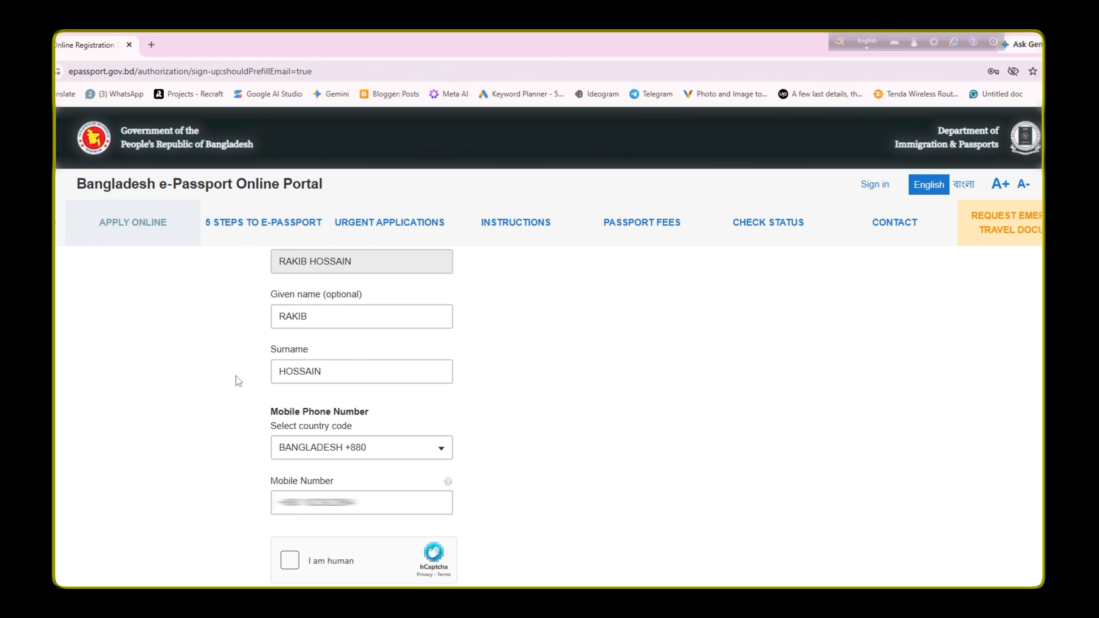
scroll(258, 392, "down", 1)
left_click(376, 440)
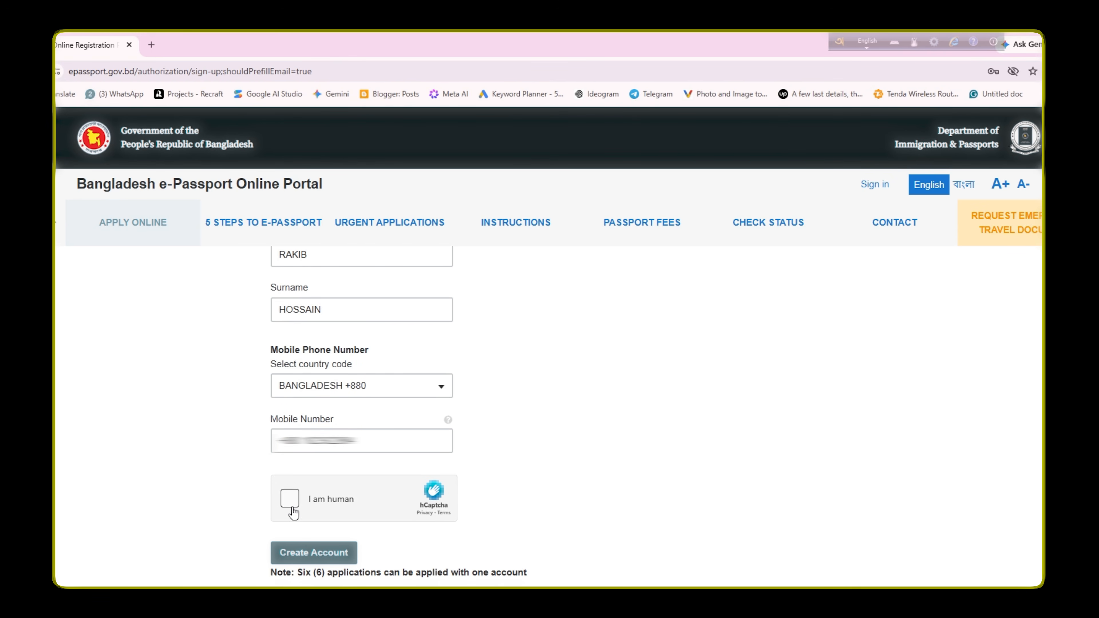
left_click(291, 499)
left_click(305, 553)
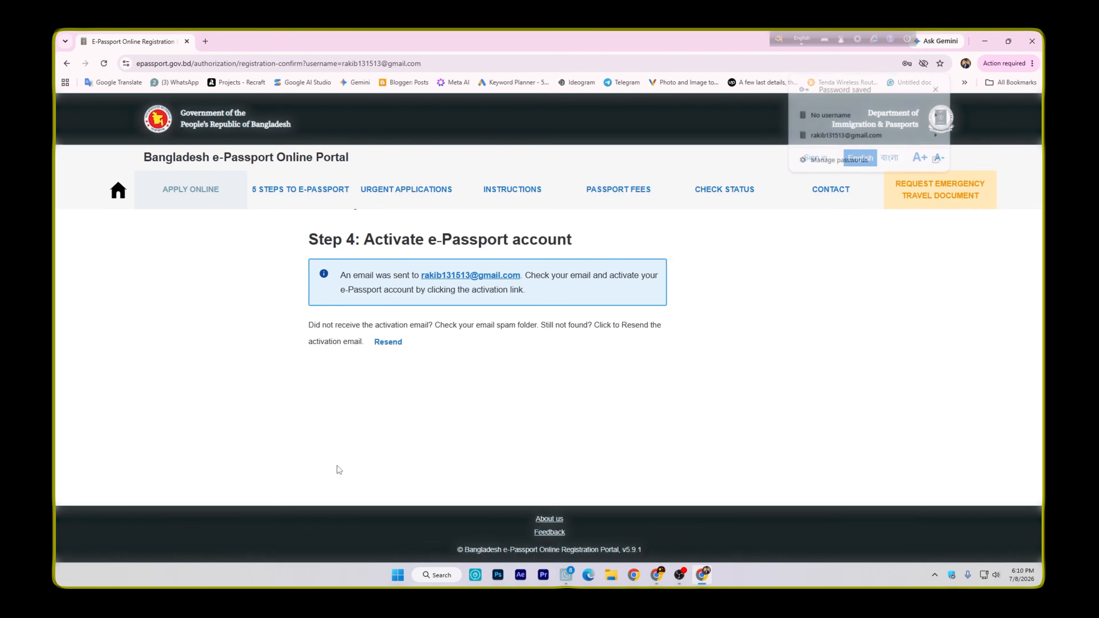
Switch to Gmail in a new tab, open the ePassport Online Portal activation e-mail and follow its HERE link
left_click_drag(341, 275, 535, 289)
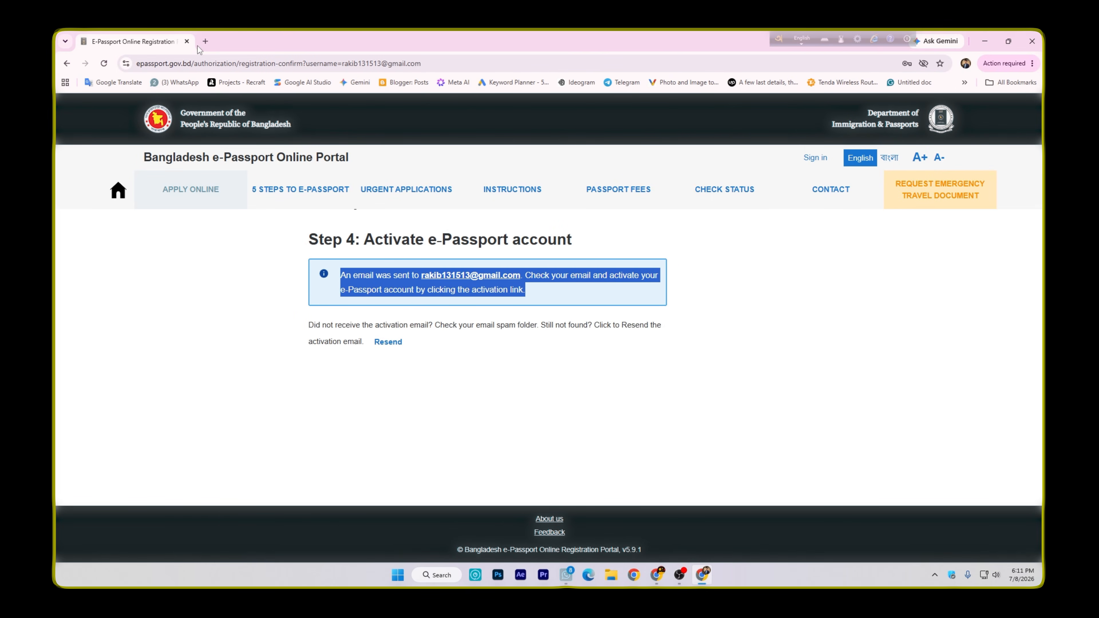
left_click(205, 42)
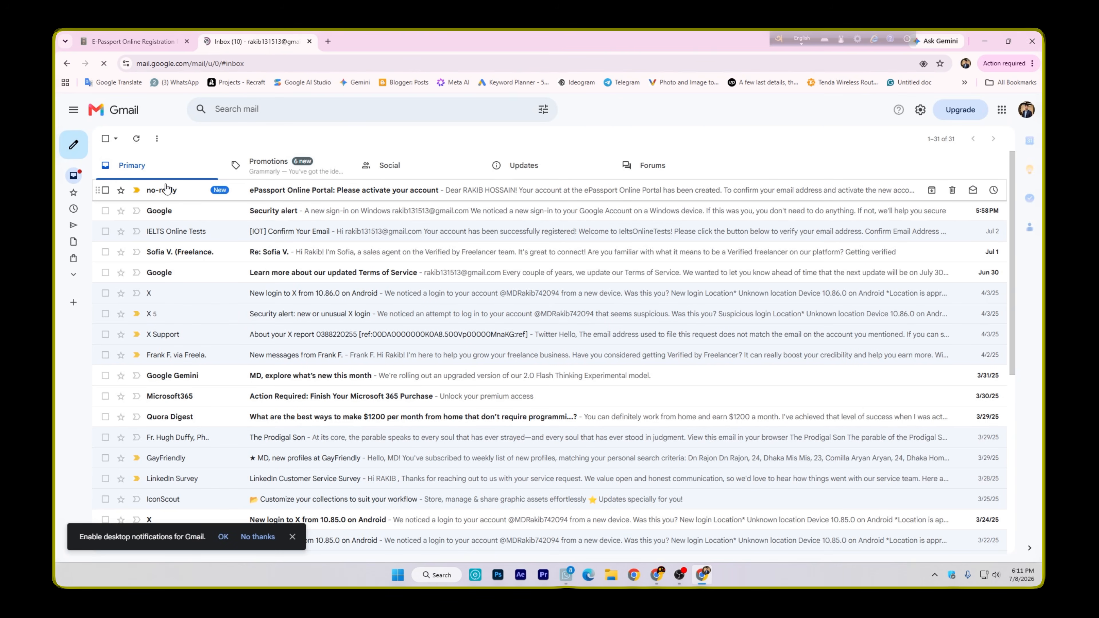
left_click(261, 193)
left_click_drag(129, 247, 472, 247)
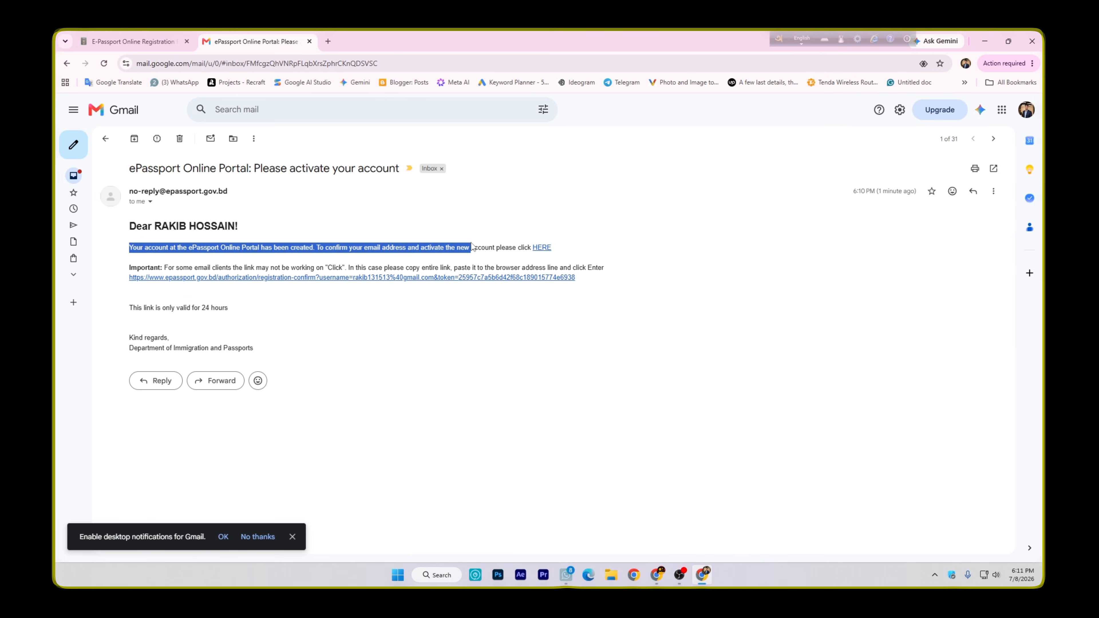
left_click(573, 248)
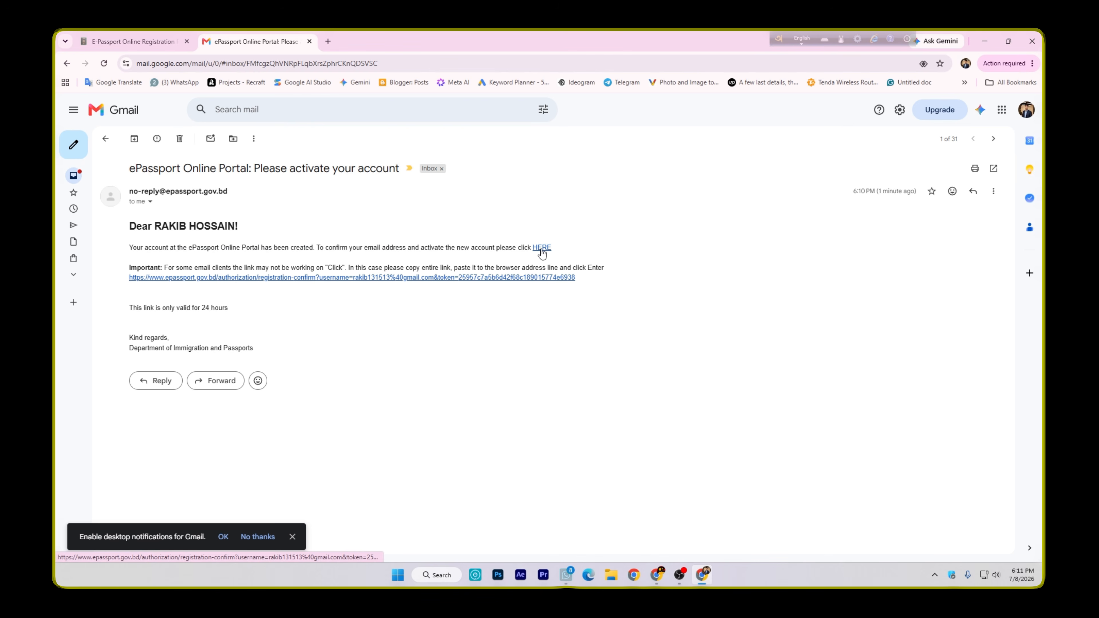
left_click(542, 248)
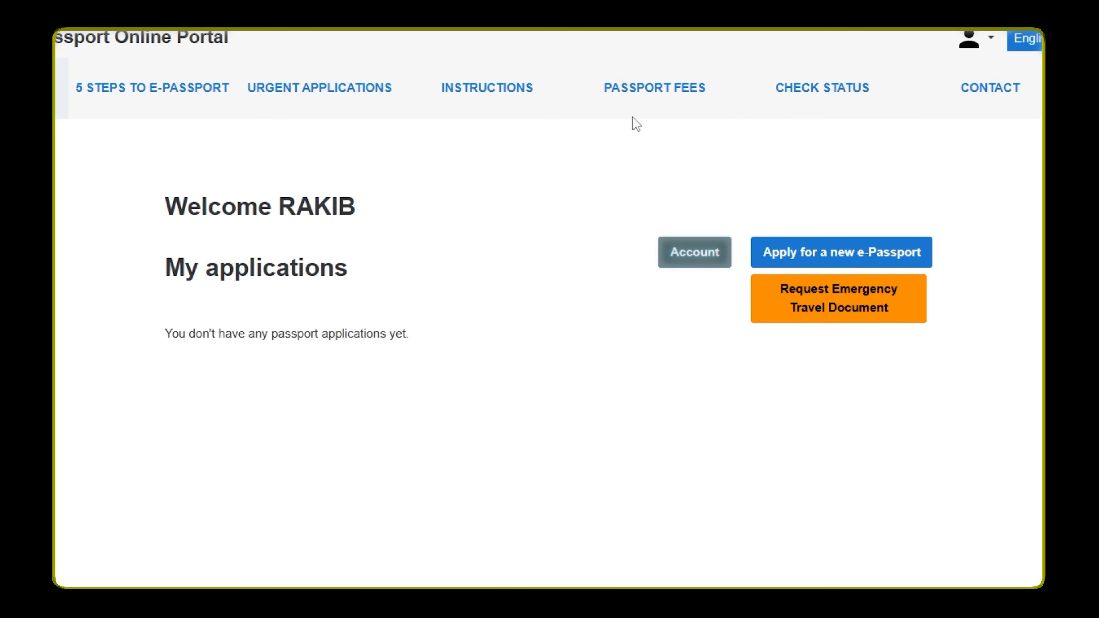
Begin a new e-Passport application and save Ordinary Passport as the passport type
left_click_drag(156, 208, 369, 220)
left_click(409, 232)
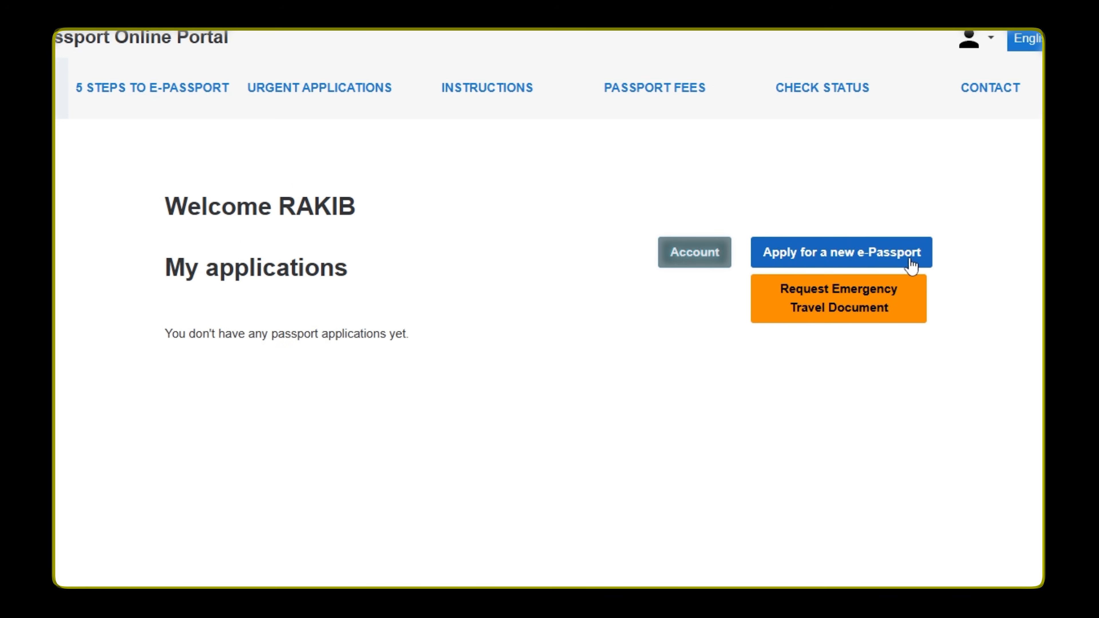
left_click(850, 268)
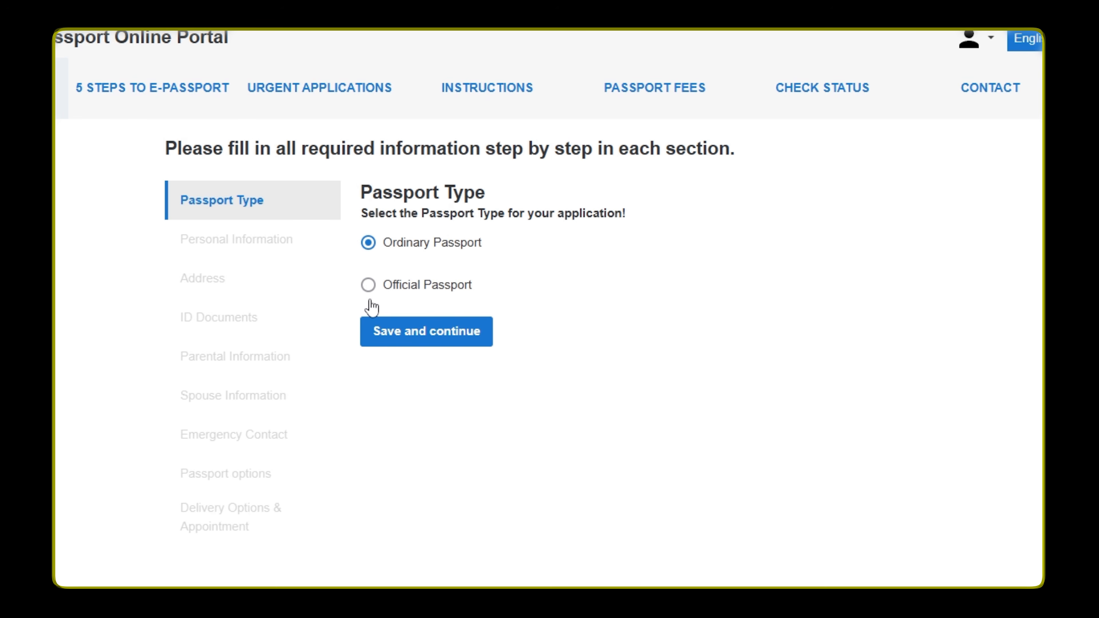
left_click(417, 342)
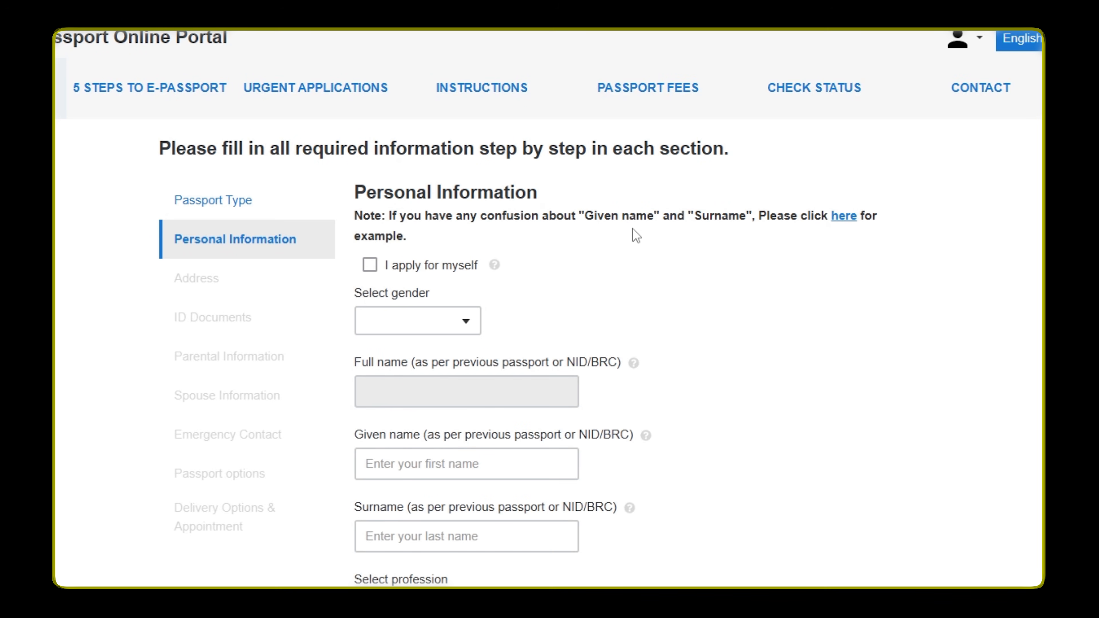
Mark the application as being for oneself and set the gender to MALE
scroll(633, 232, "down", 3)
scroll(630, 256, "up", 3)
left_click(370, 265)
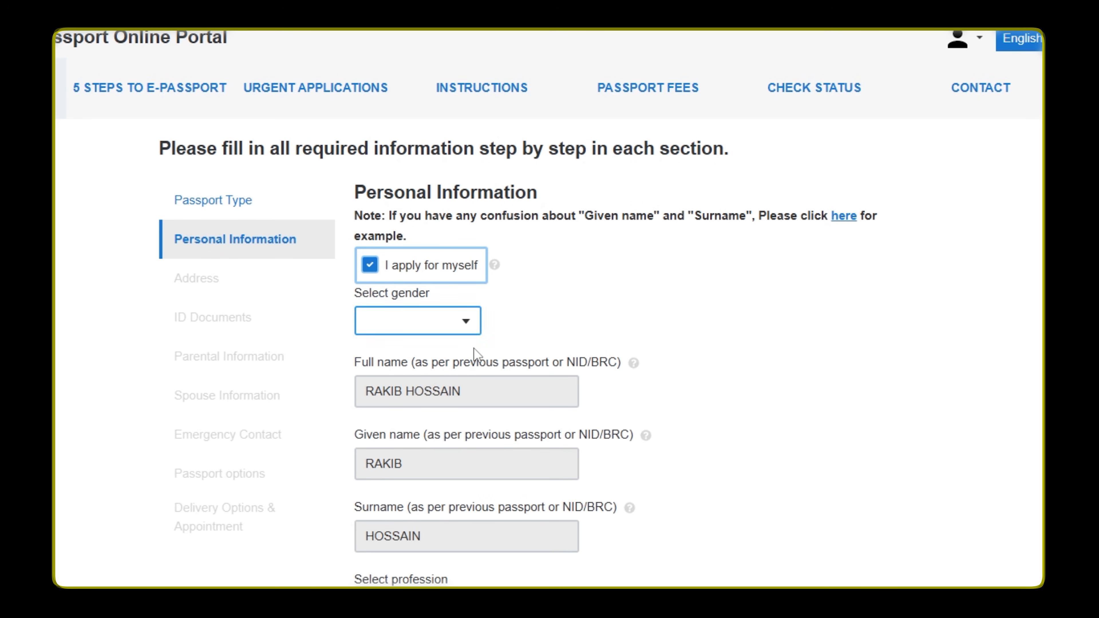
scroll(381, 374, "down", 3)
scroll(382, 373, "up", 3)
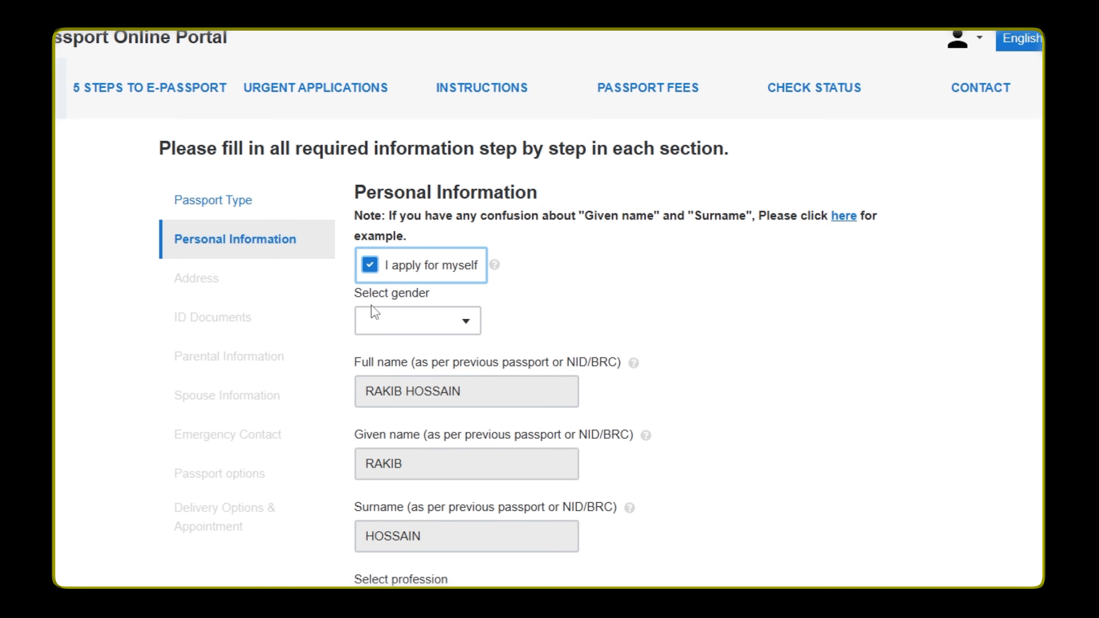
left_click(432, 325)
left_click(432, 361)
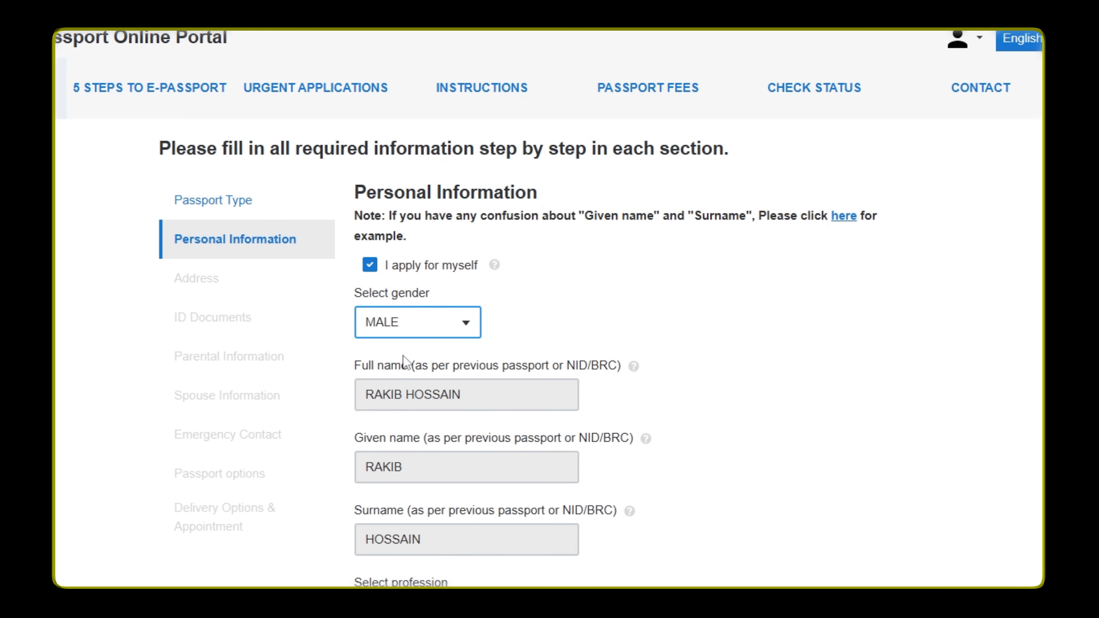
Set the profession to STUDENT and the religion to ISLAM
scroll(515, 323, "down", 4)
left_click_drag(354, 341, 449, 341)
left_click(446, 365)
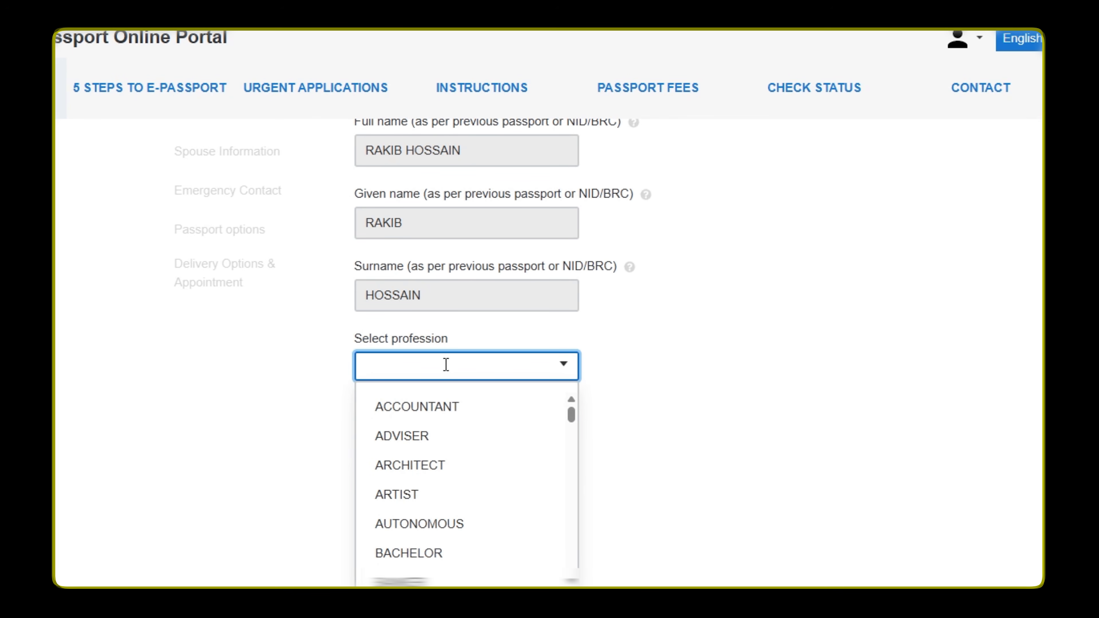
type("ST")
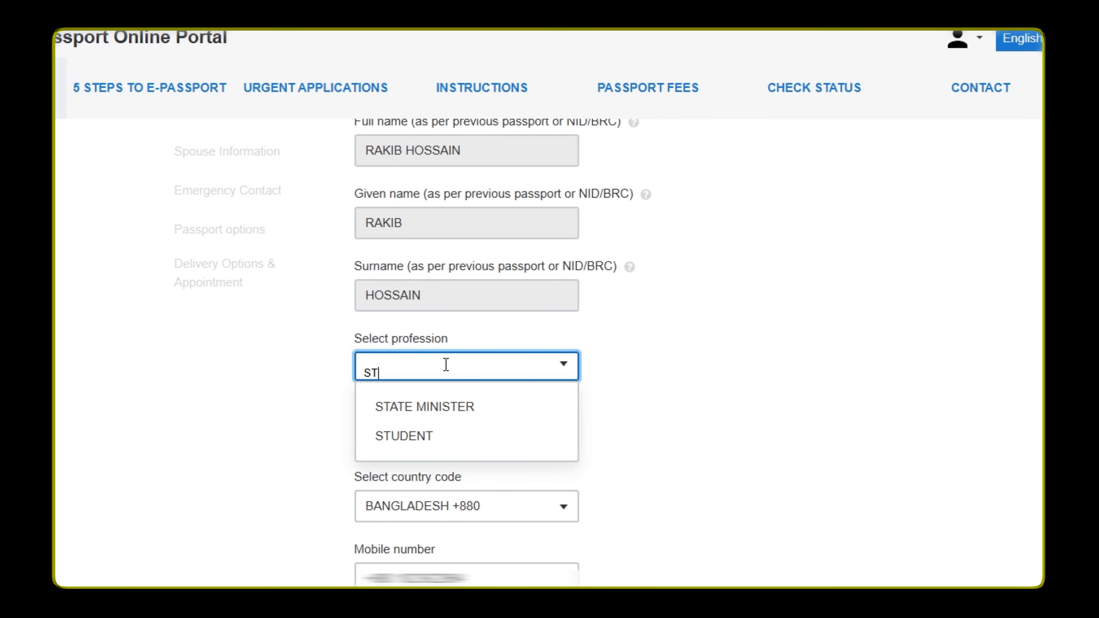
left_click(427, 434)
scroll(350, 373, "down", 2)
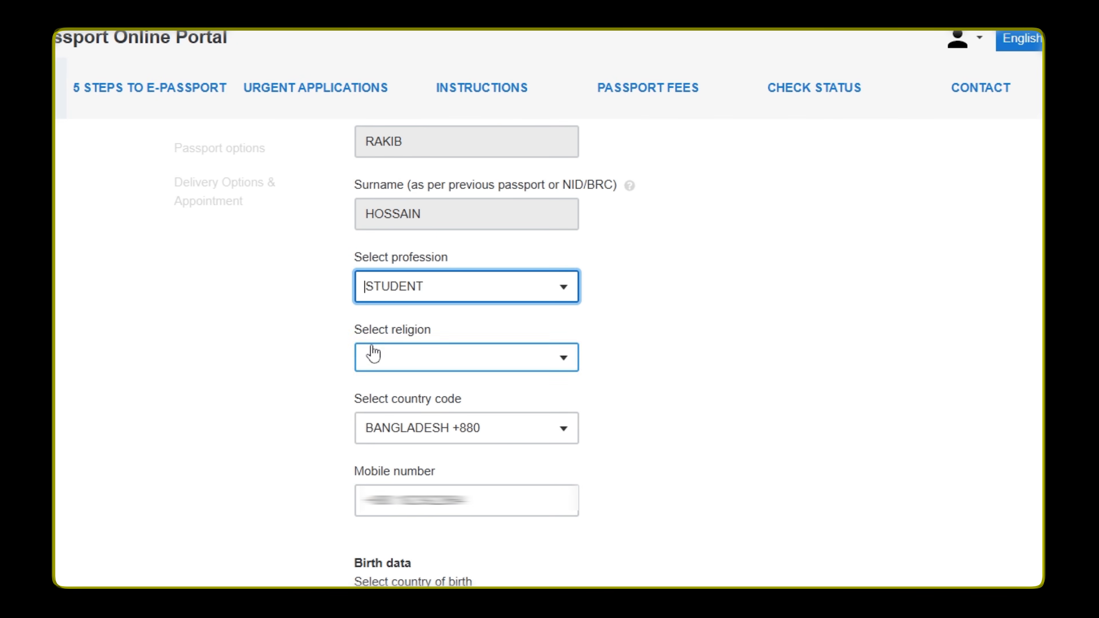
left_click(431, 363)
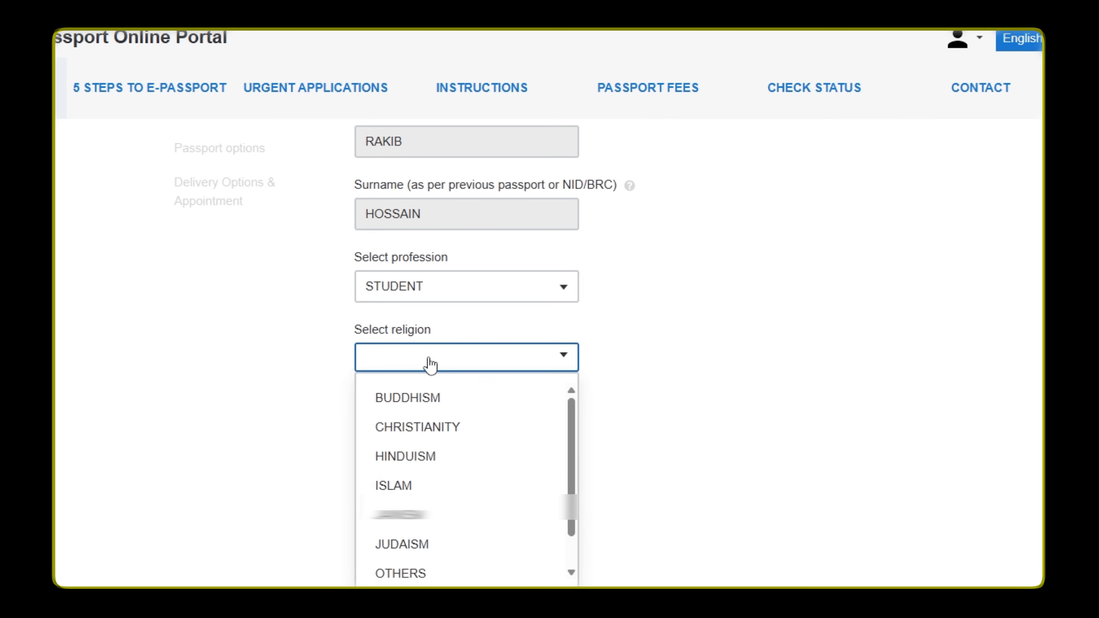
left_click(416, 485)
Set the district of birth to FENI and enter the applicant's date of birth
scroll(484, 315, "down", 7)
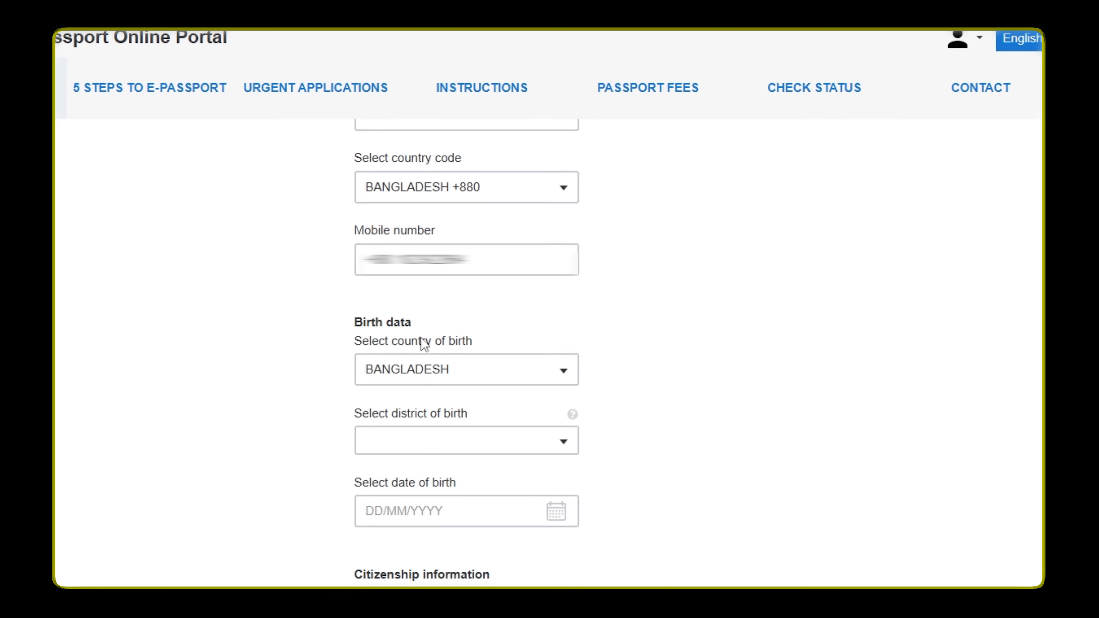
scroll(422, 343, "down", 2)
left_click(432, 363)
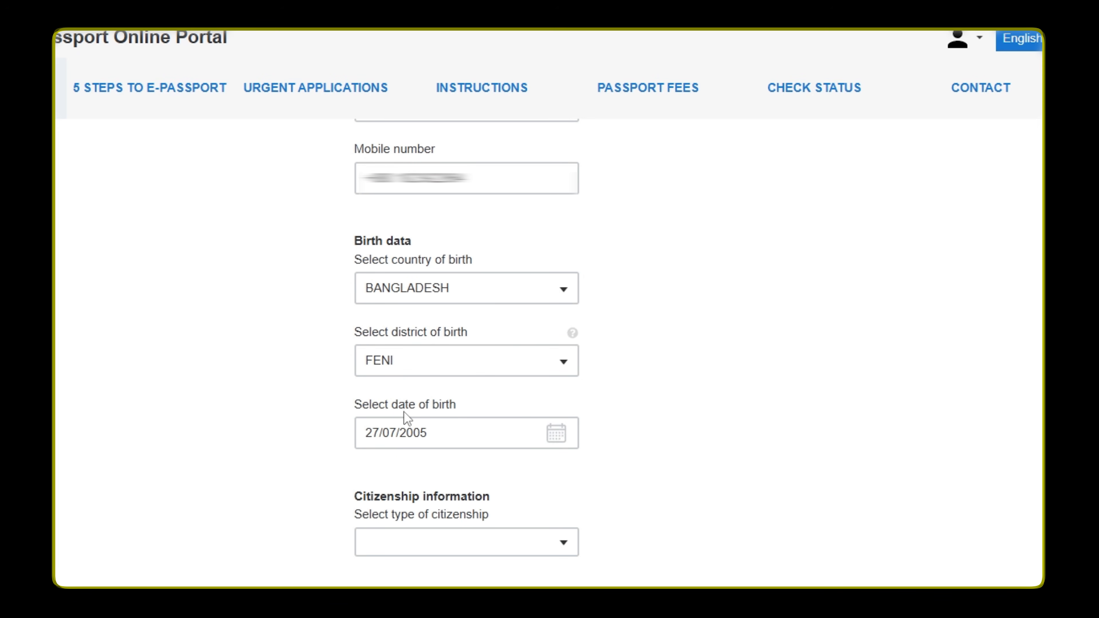
left_click(428, 421)
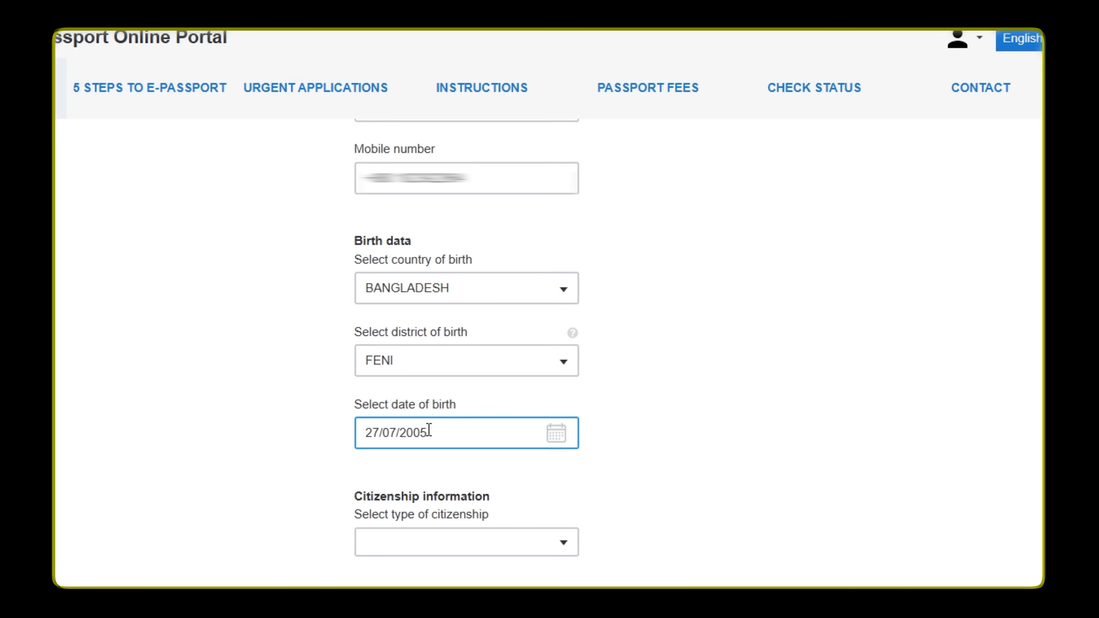
Set the type of citizenship to BY BIRTH and review the completed personal information
scroll(256, 501, "down", 2)
left_click(452, 459)
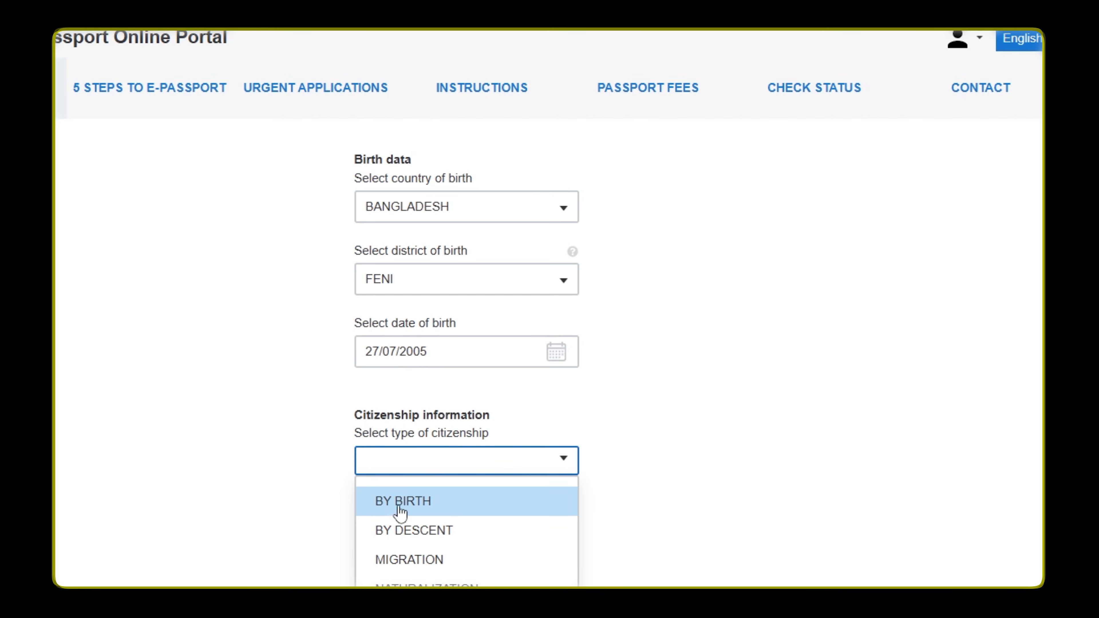
left_click(449, 504)
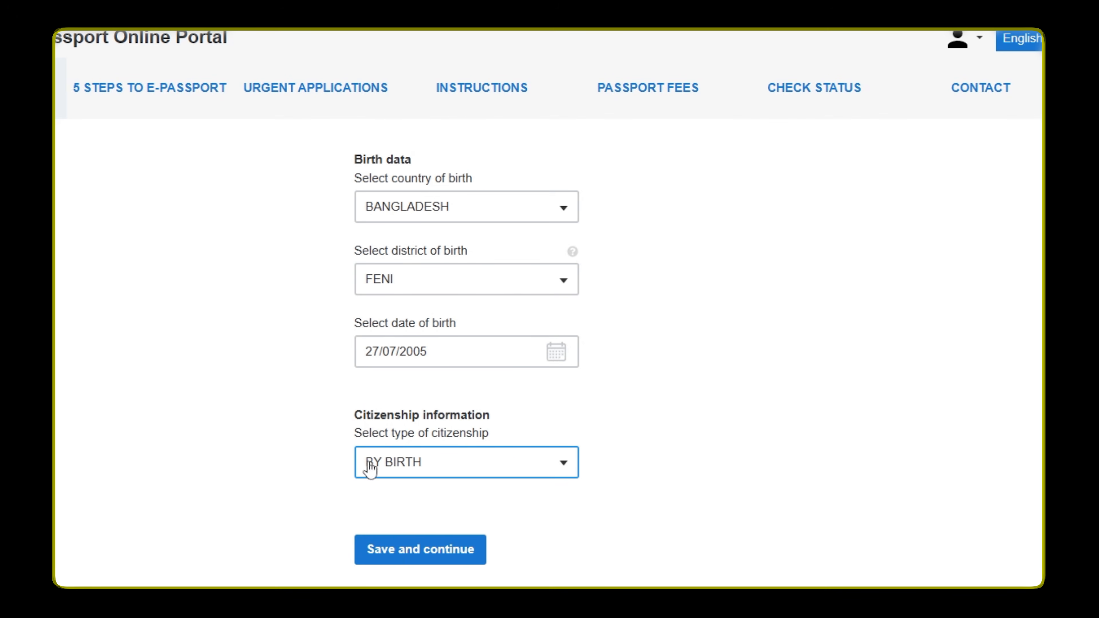
scroll(437, 493, "up", 10)
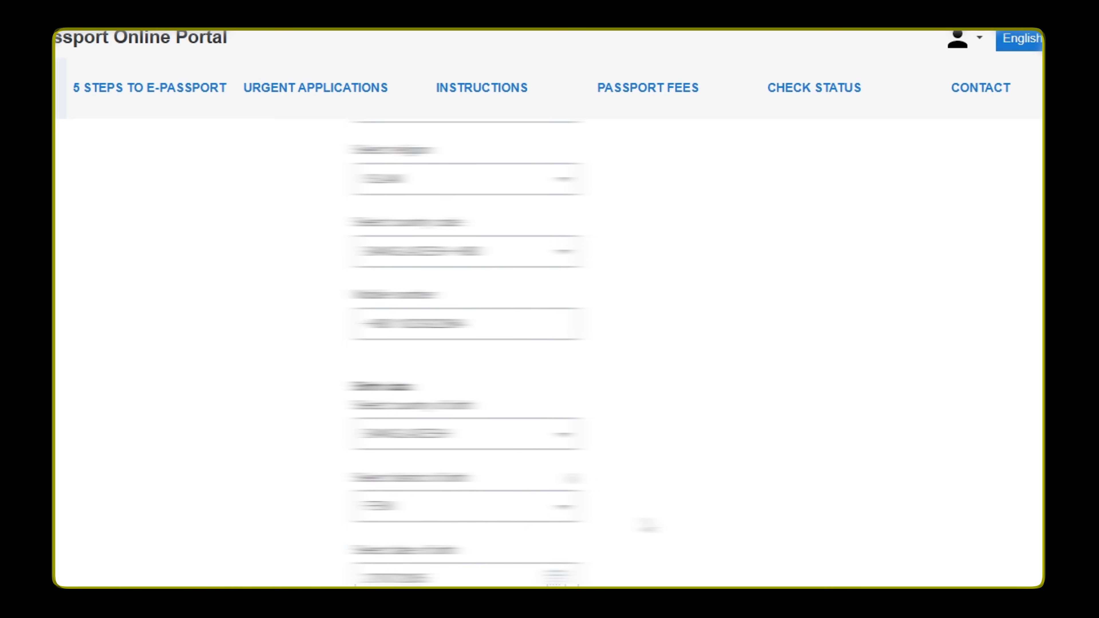
scroll(437, 493, "up", 7)
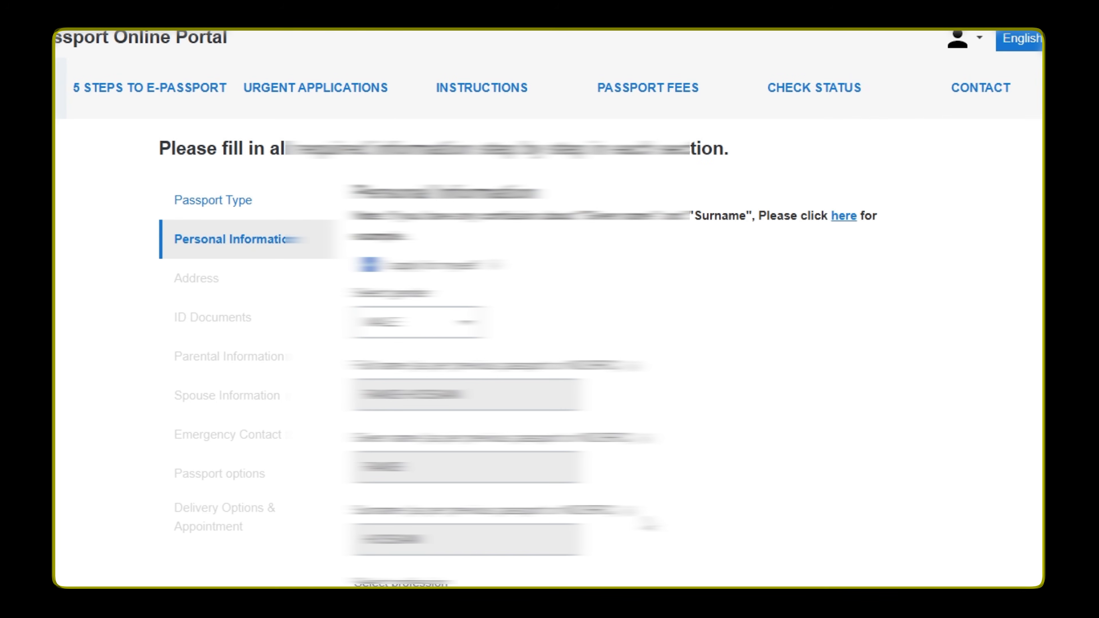
scroll(437, 554, "down", 15)
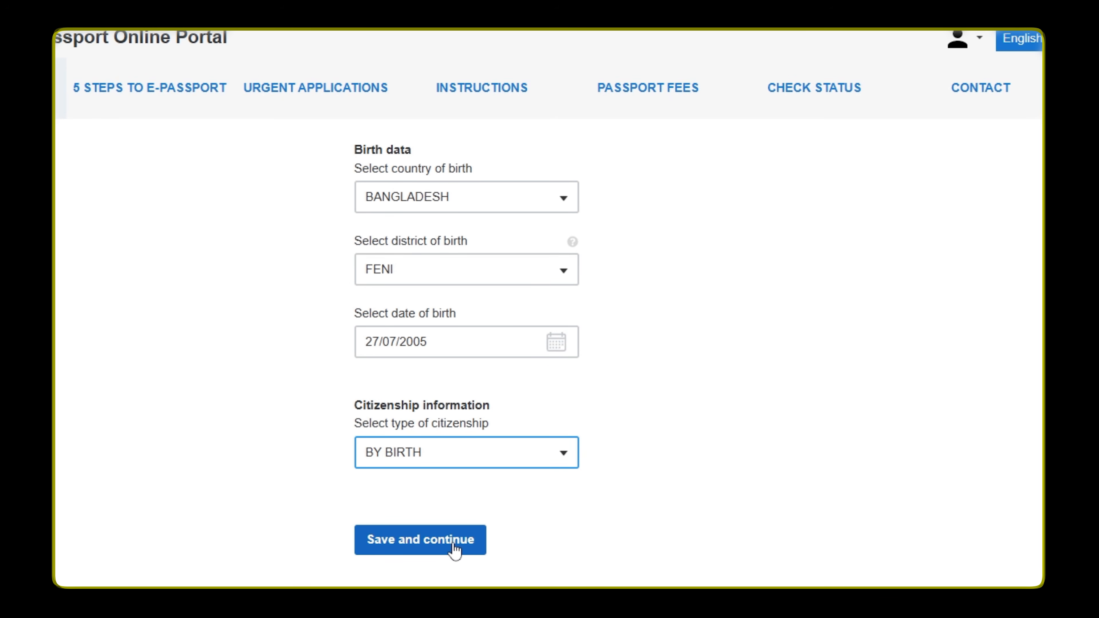
Save the personal information and fill in the permanent address, including district, village, road, post office and police station
left_click(453, 548)
scroll(416, 220, "down", 1)
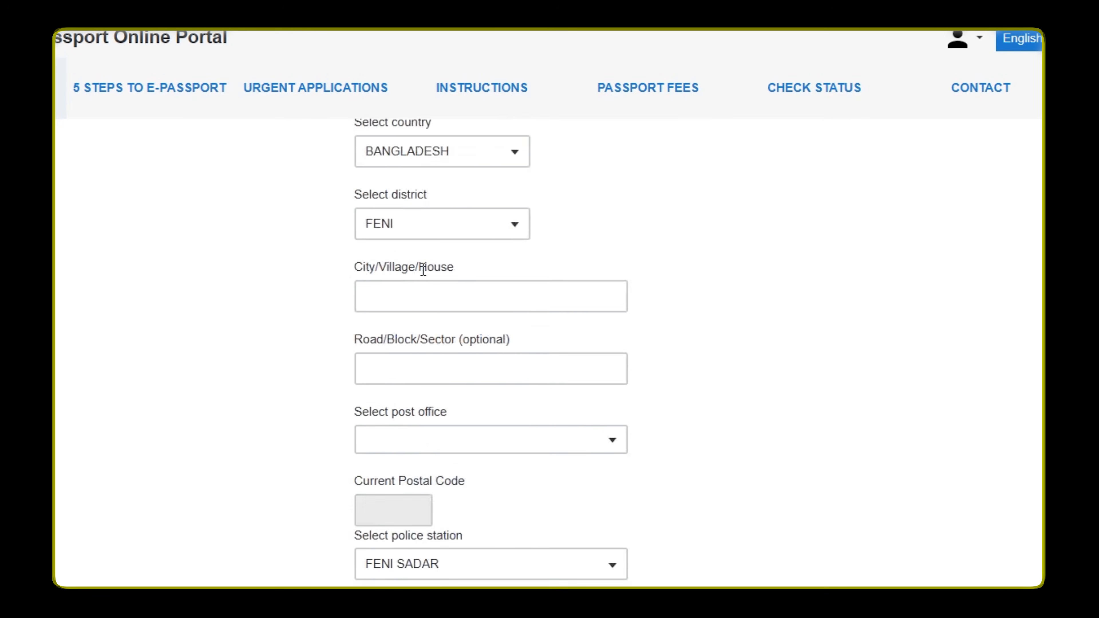
scroll(422, 267, "down", 5)
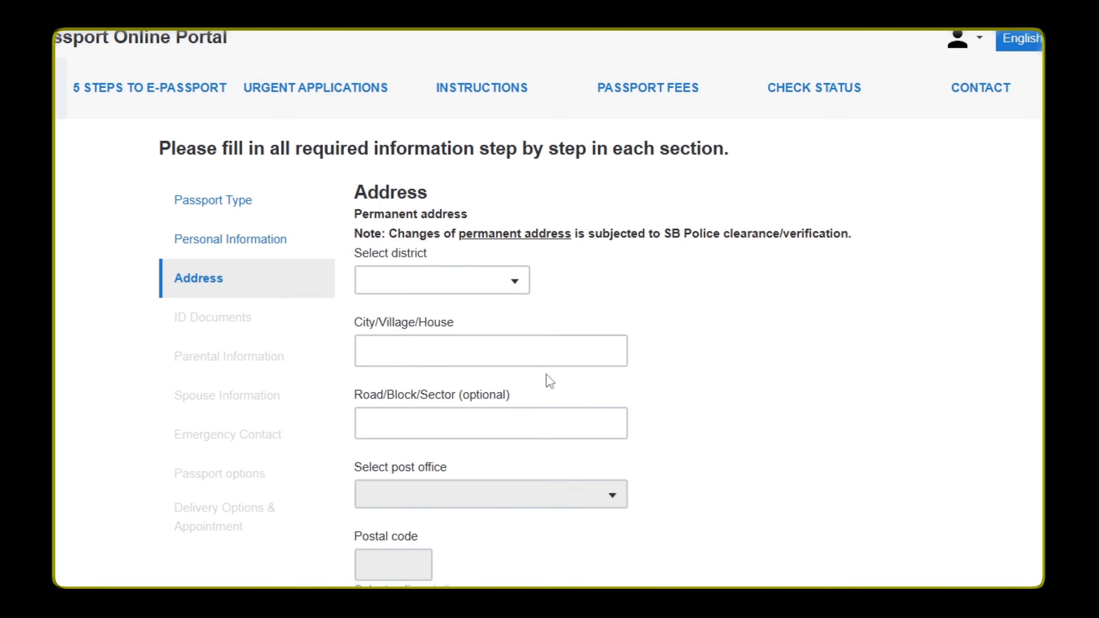
left_click(440, 285)
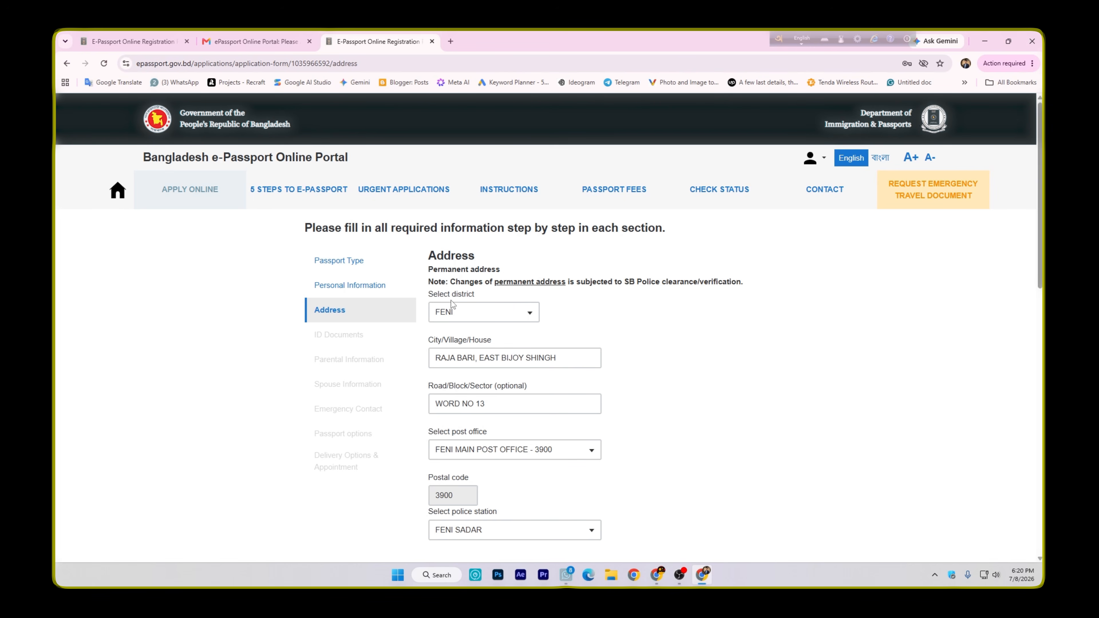
Review the permanent address entries for district, village, road, post office and police station, and the present address note
scroll(468, 329, "down", 1)
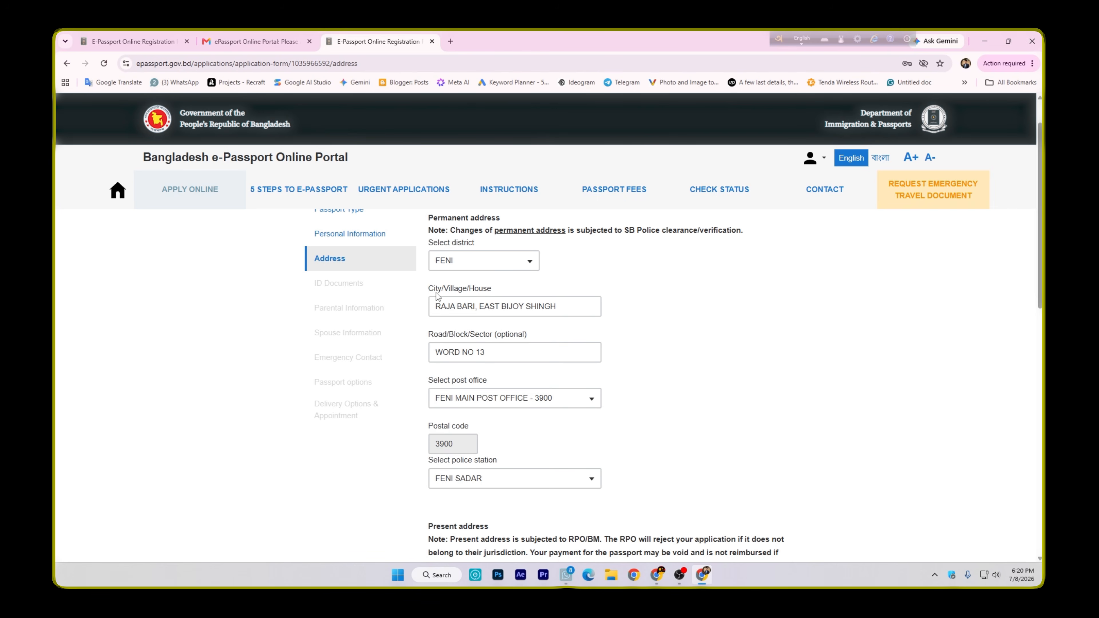
left_click(499, 311)
scroll(474, 297, "down", 1)
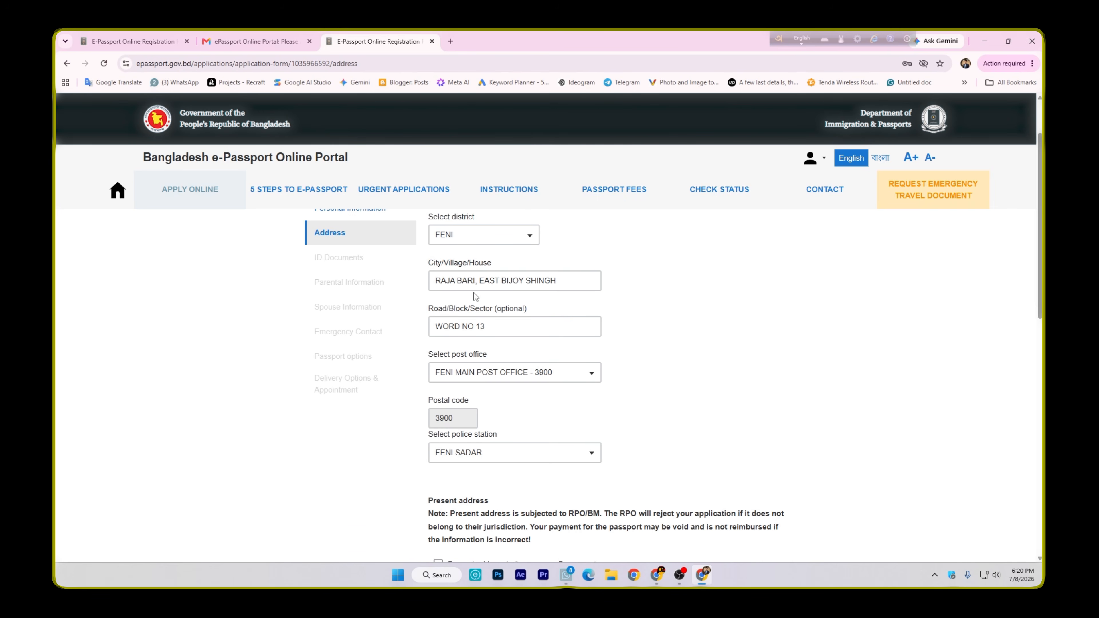
left_click_drag(429, 283, 522, 285)
left_click(474, 303)
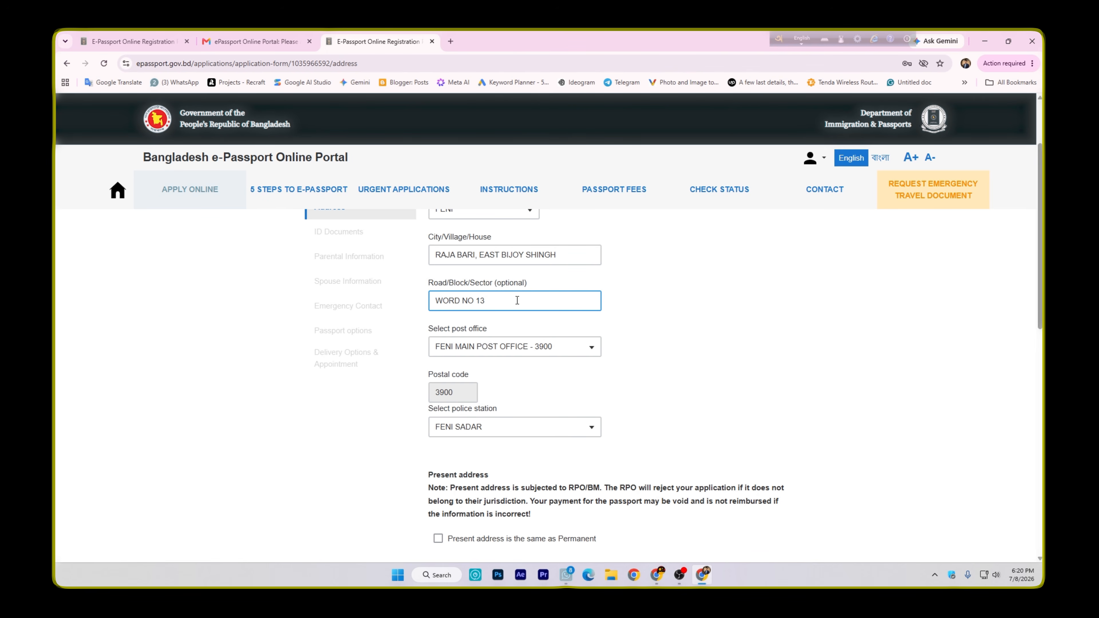
left_click(433, 290)
scroll(411, 283, "down", 1)
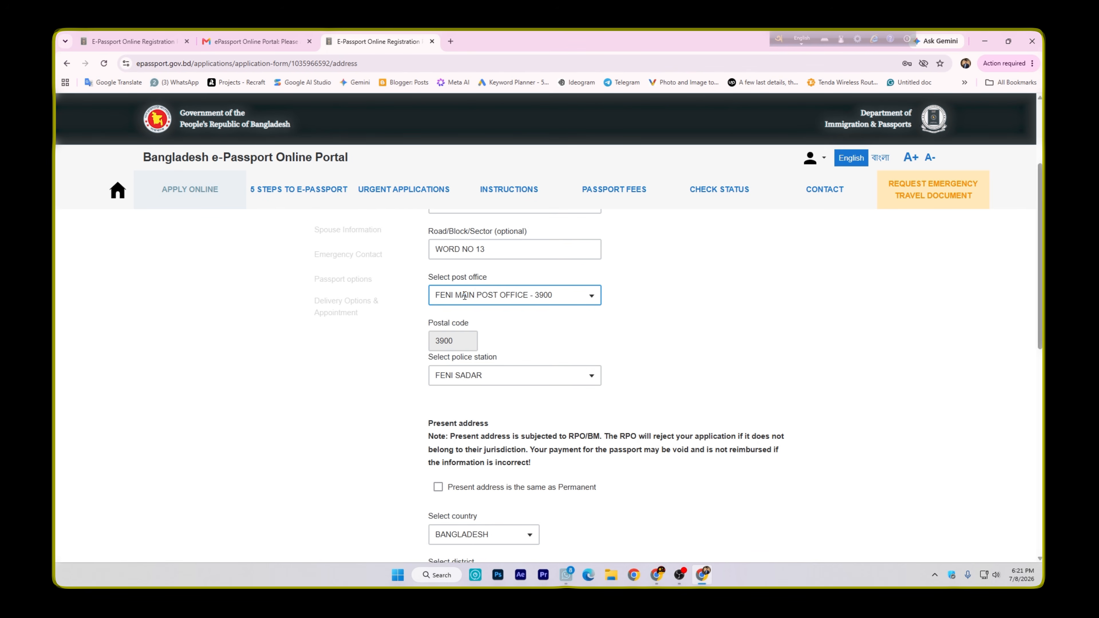
double_click(430, 281)
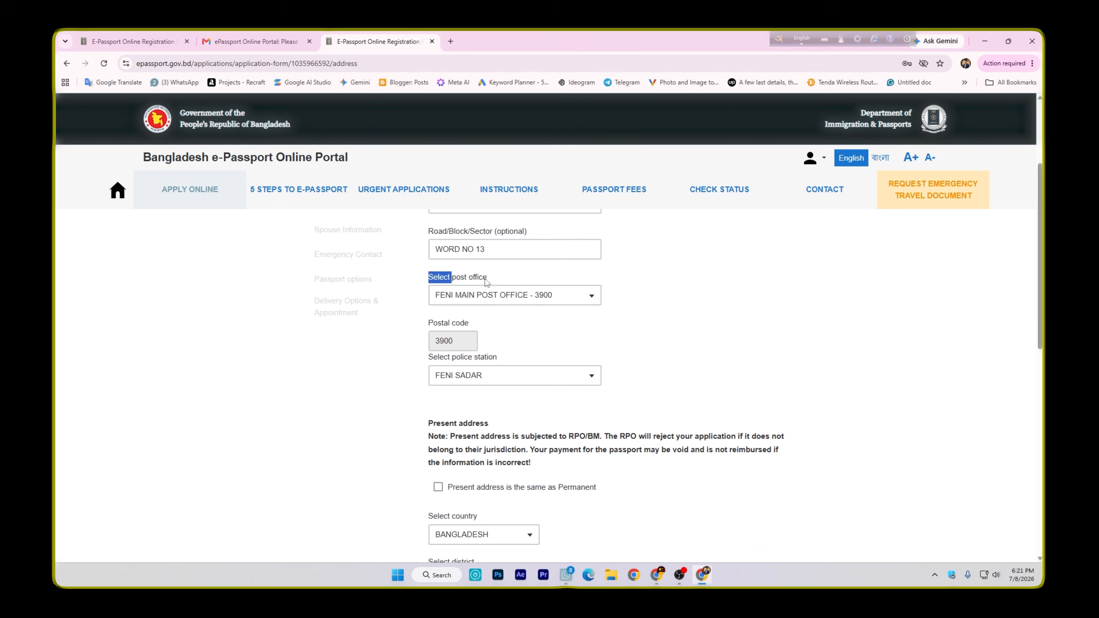
left_click(514, 335)
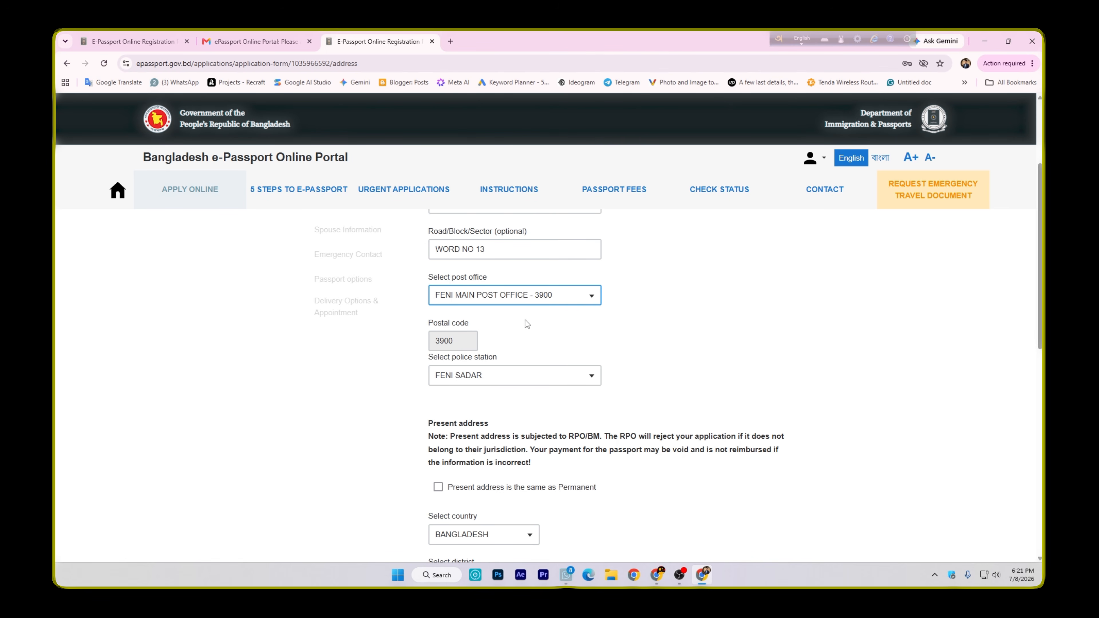
scroll(511, 311, "down", 1)
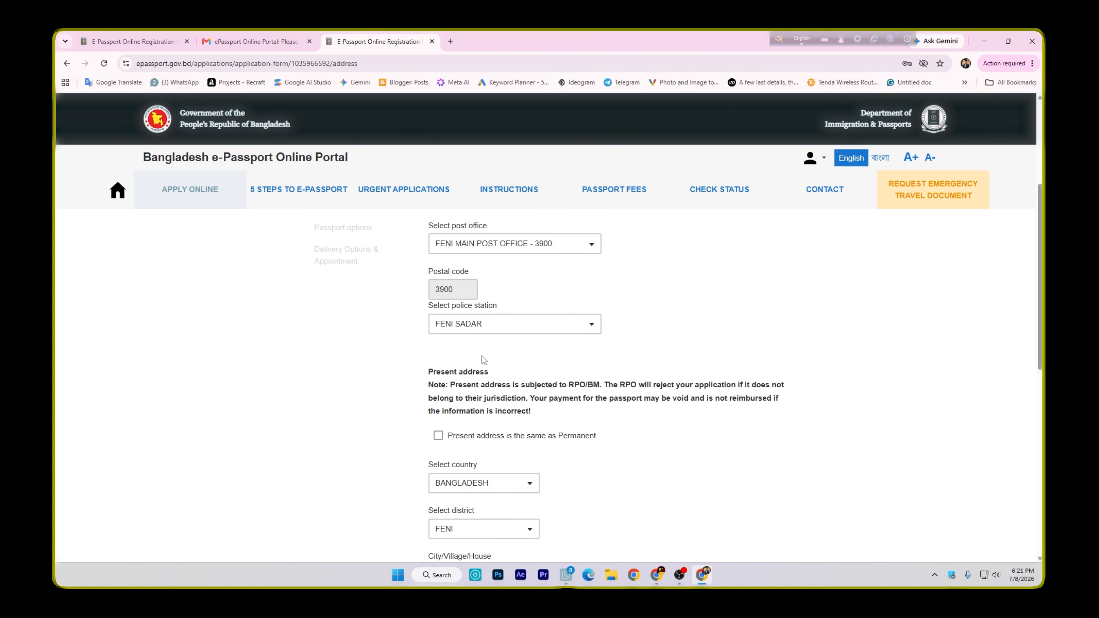
scroll(484, 359, "down", 1)
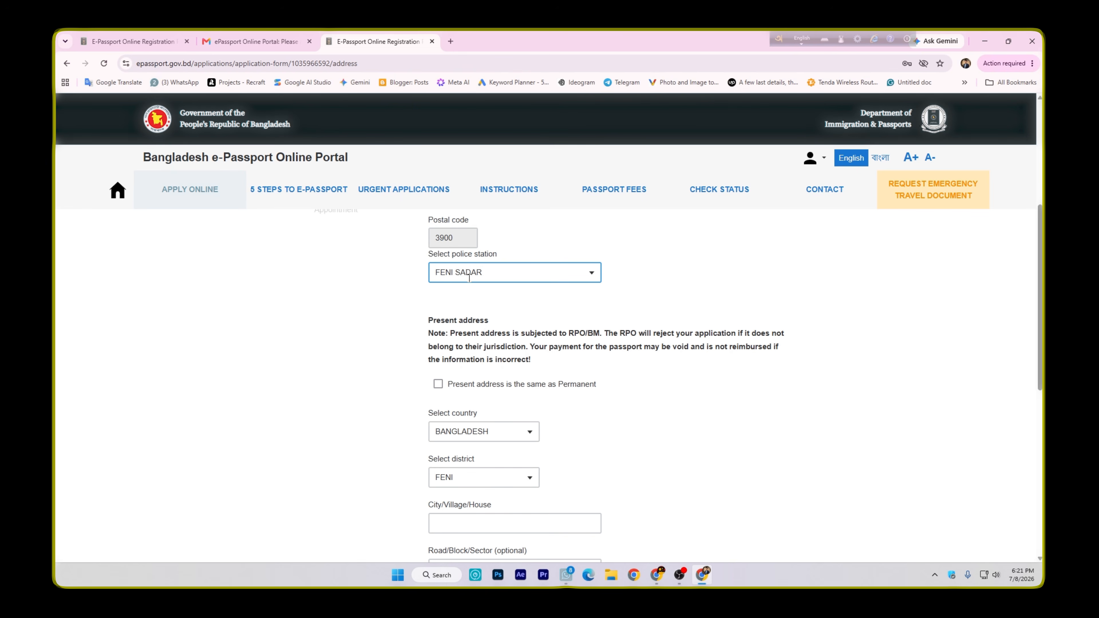
scroll(459, 281, "down", 1)
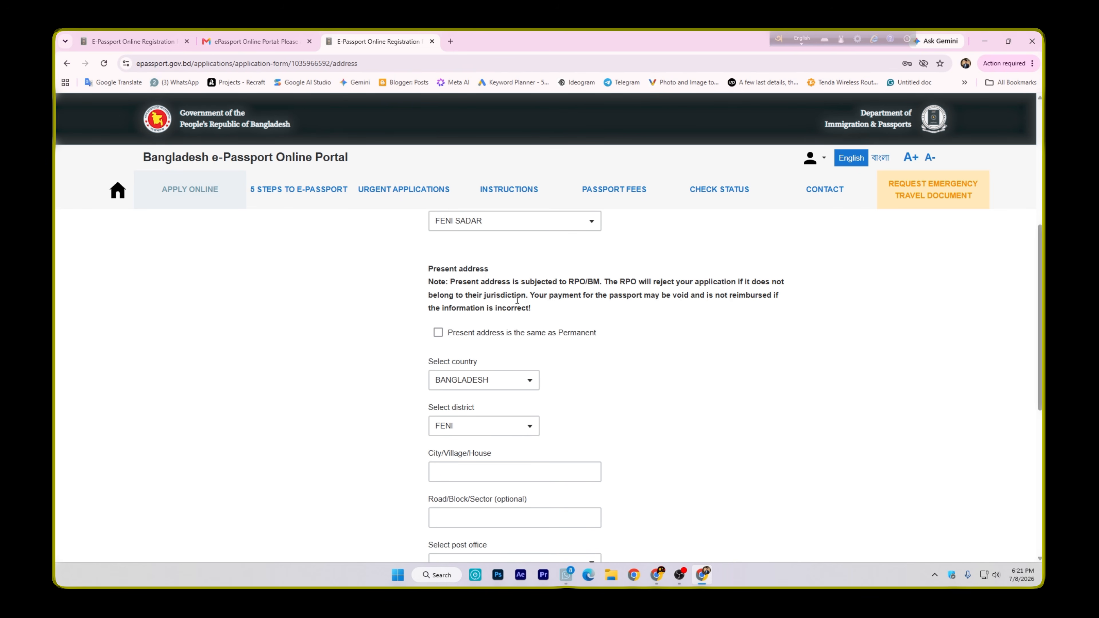
Mark the present address as the same as the permanent address
scroll(518, 299, "up", 7)
scroll(603, 370, "down", 4)
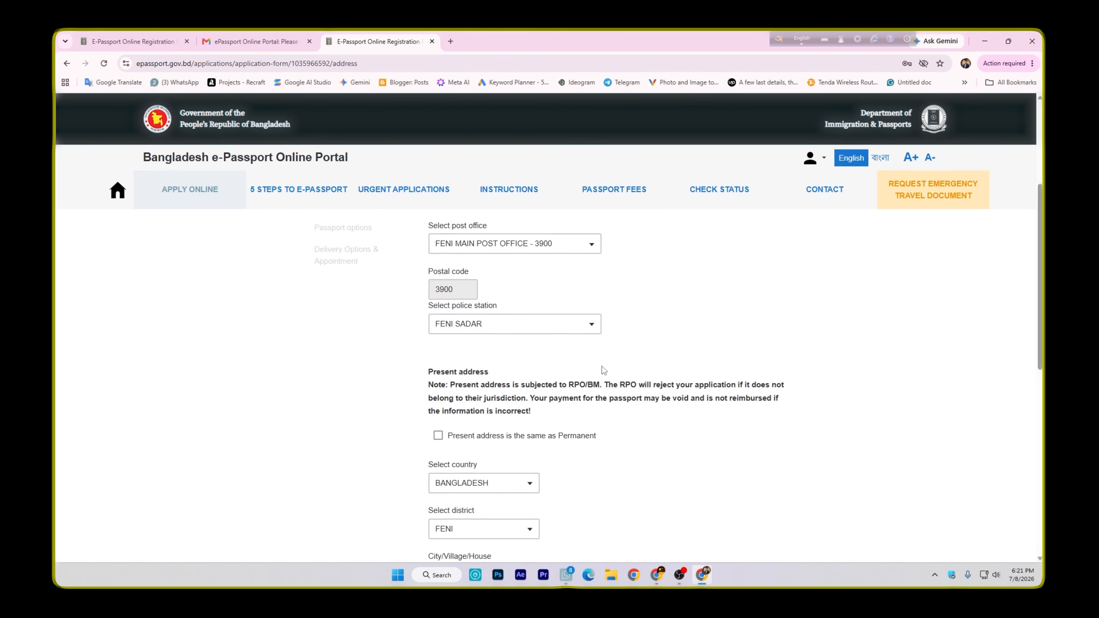
scroll(603, 370, "down", 4)
scroll(459, 254, "up", 2)
left_click(438, 328)
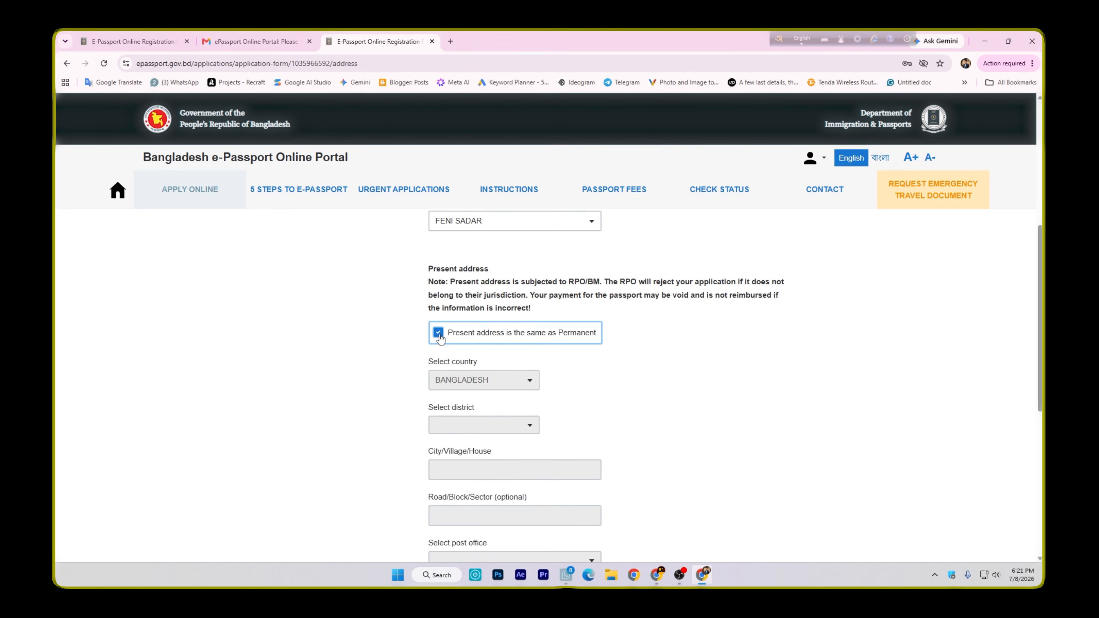
Clear the same-as-permanent option to view the separate present address fields, and set the option again
scroll(435, 333, "up", 6)
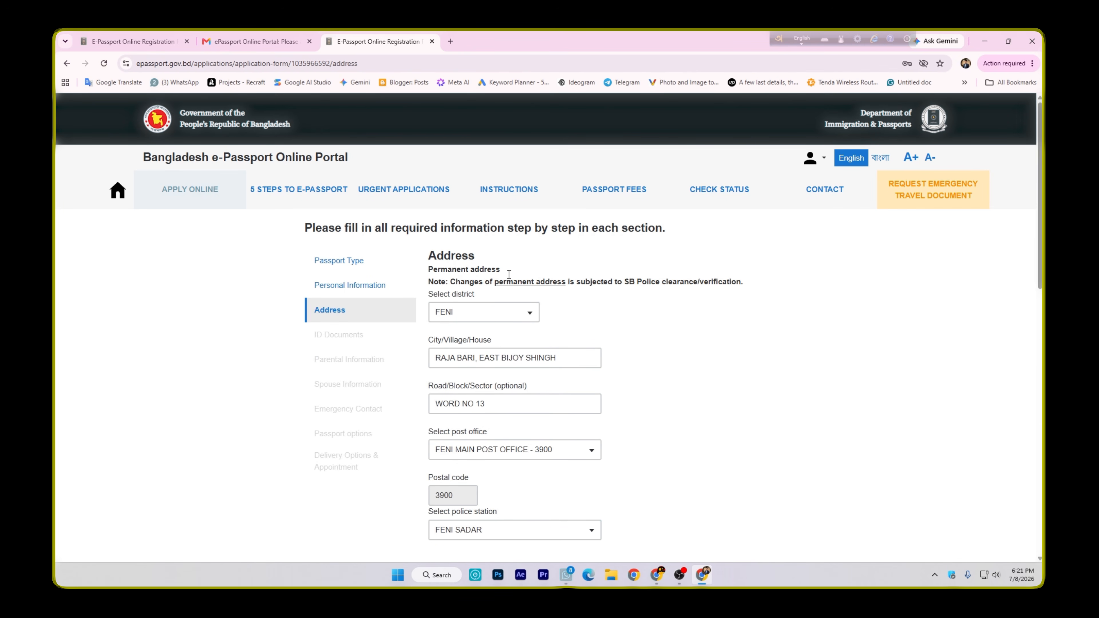
scroll(502, 282, "down", 8)
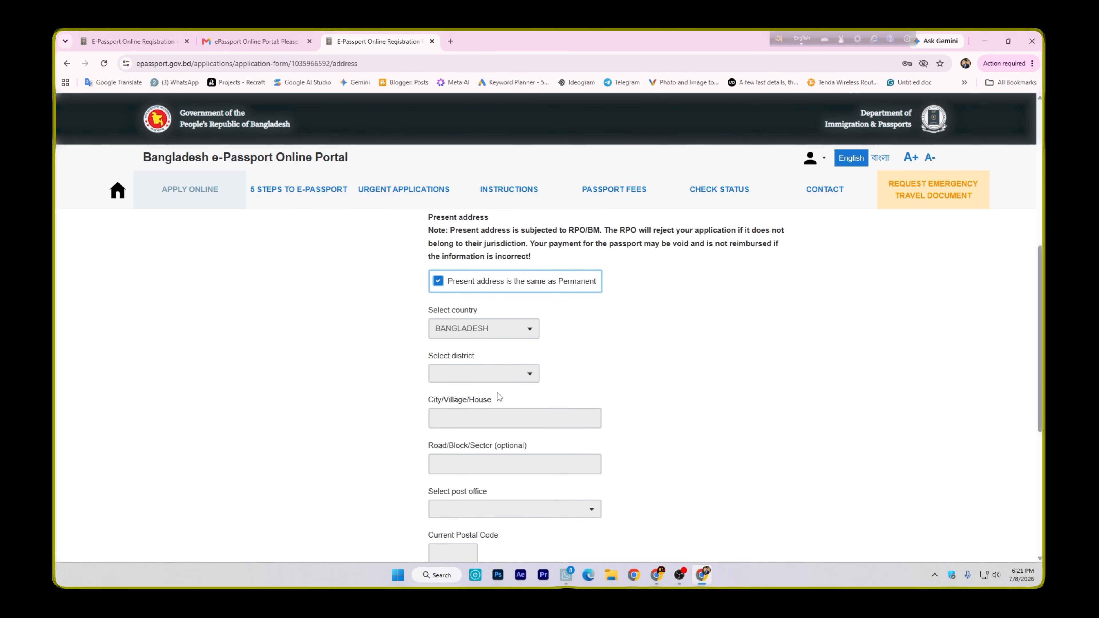
scroll(498, 387, "down", 2)
scroll(496, 416, "up", 4)
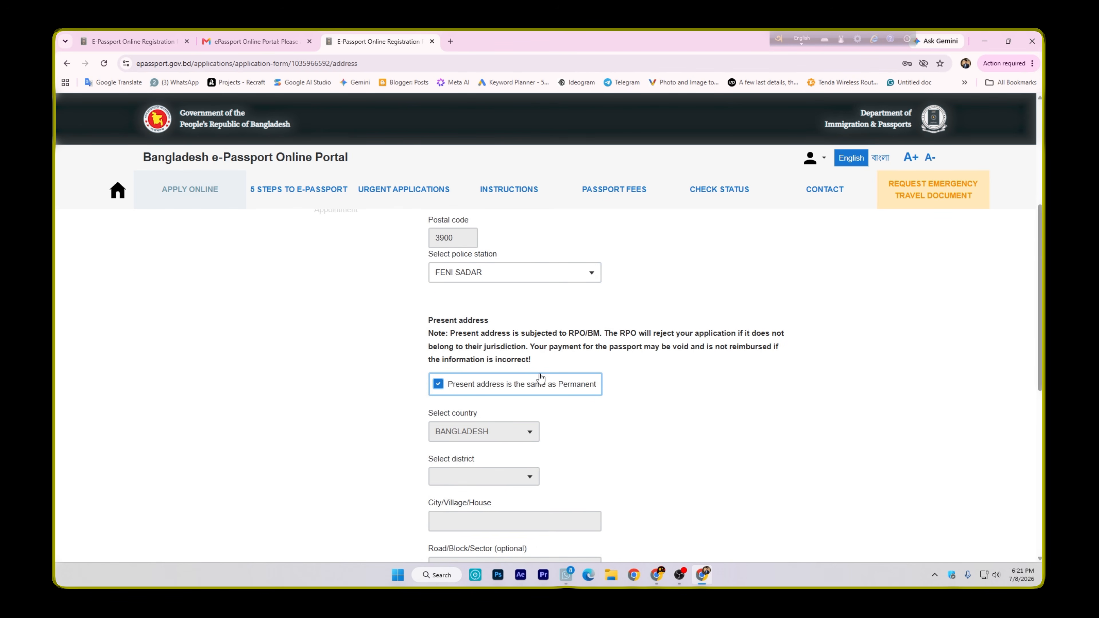
left_click(437, 386)
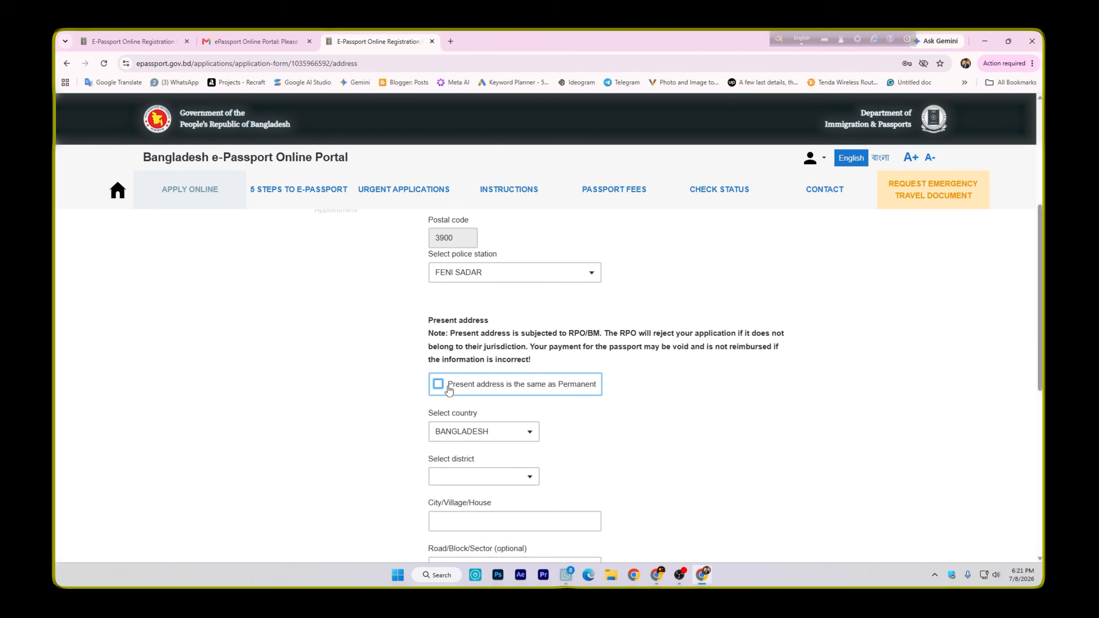
scroll(520, 462, "down", 4)
scroll(520, 463, "up", 4)
left_click(438, 385)
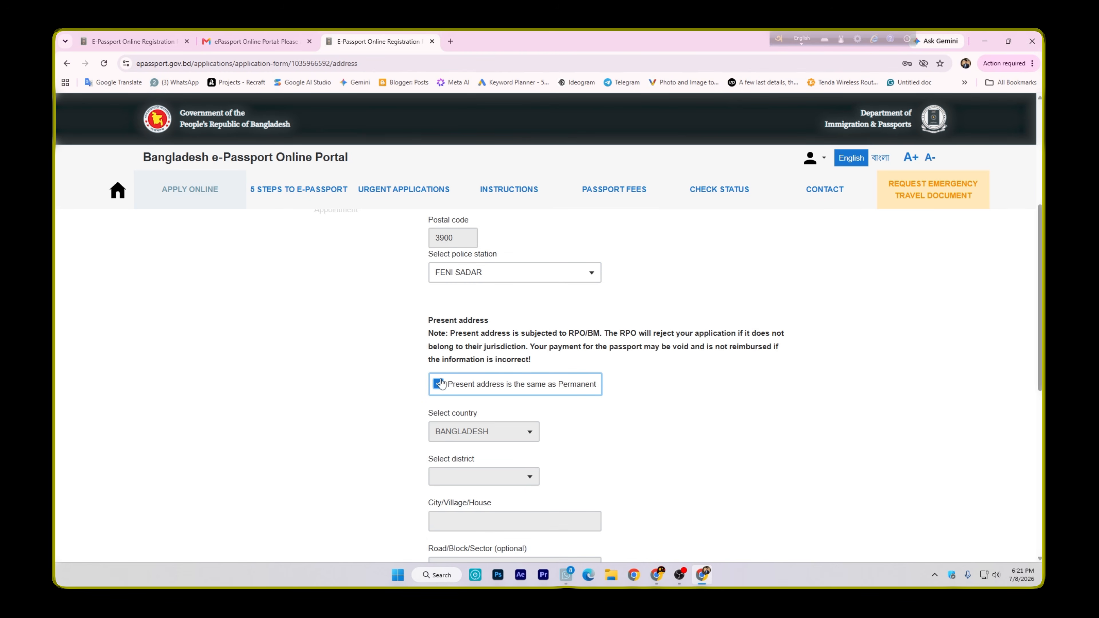
Save the address section with the Regional Passport office (RPO) option selected and proceed to ID Documents
scroll(501, 360, "down", 8)
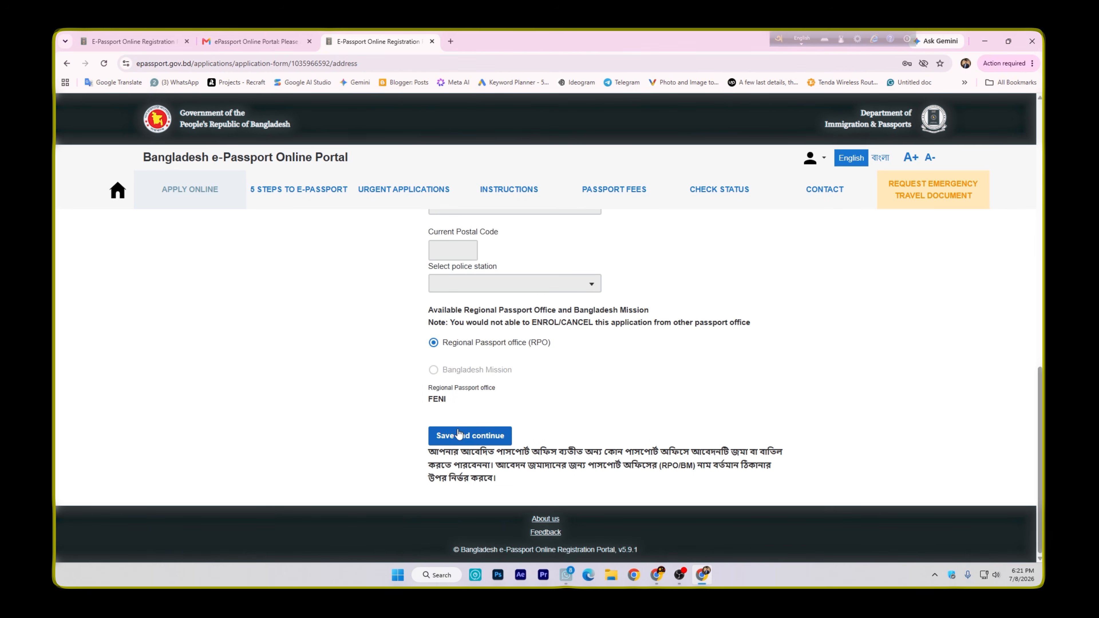
left_click(485, 436)
left_click(485, 337)
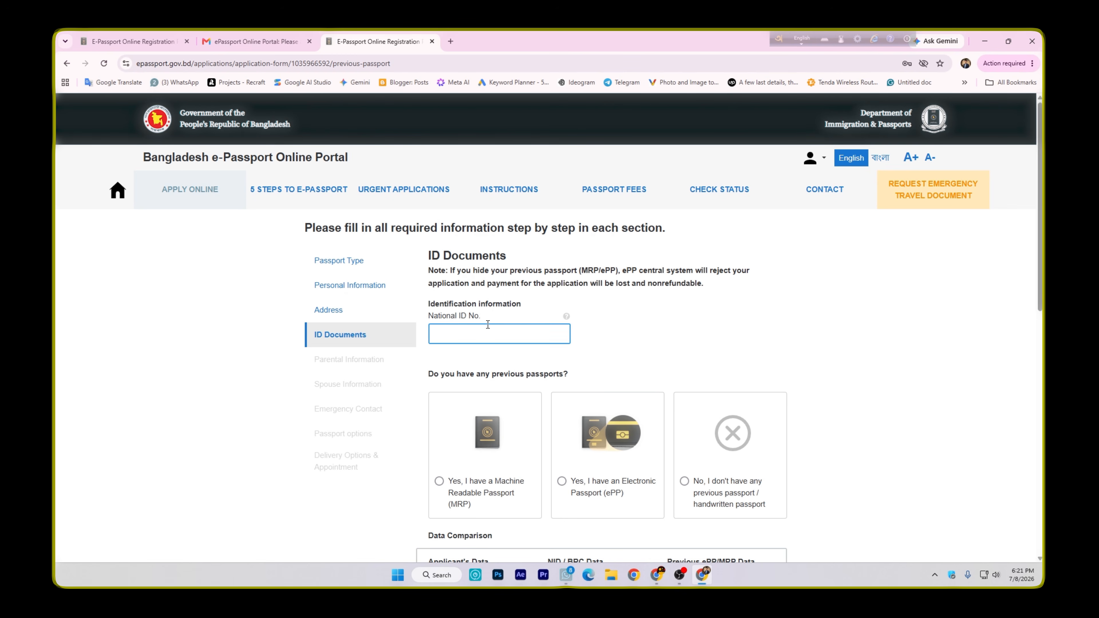
Enter the applicant's National ID number and check it against the system
scroll(500, 322, "down", 5)
scroll(540, 377, "up", 5)
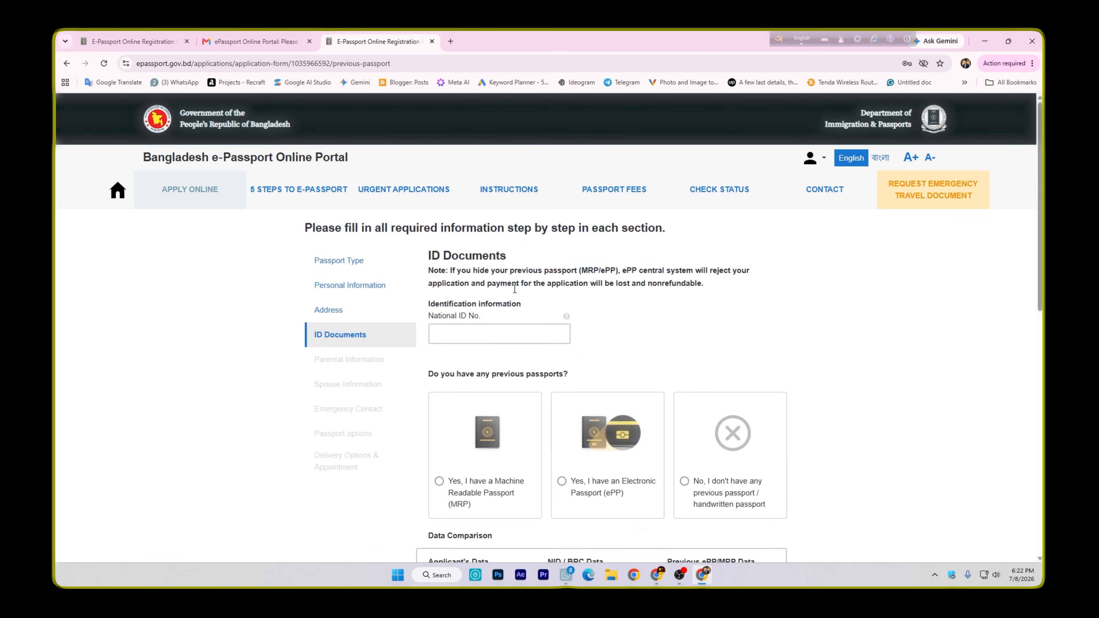
scroll(485, 373, "down", 10)
scroll(613, 319, "up", 5)
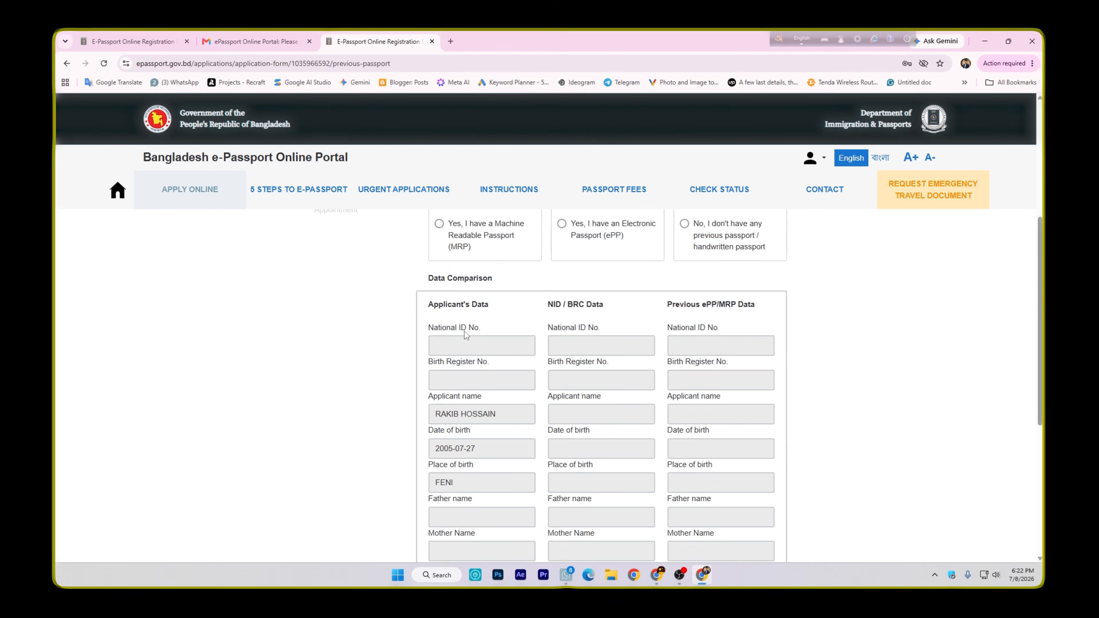
scroll(597, 390, "down", 6)
scroll(634, 437, "up", 11)
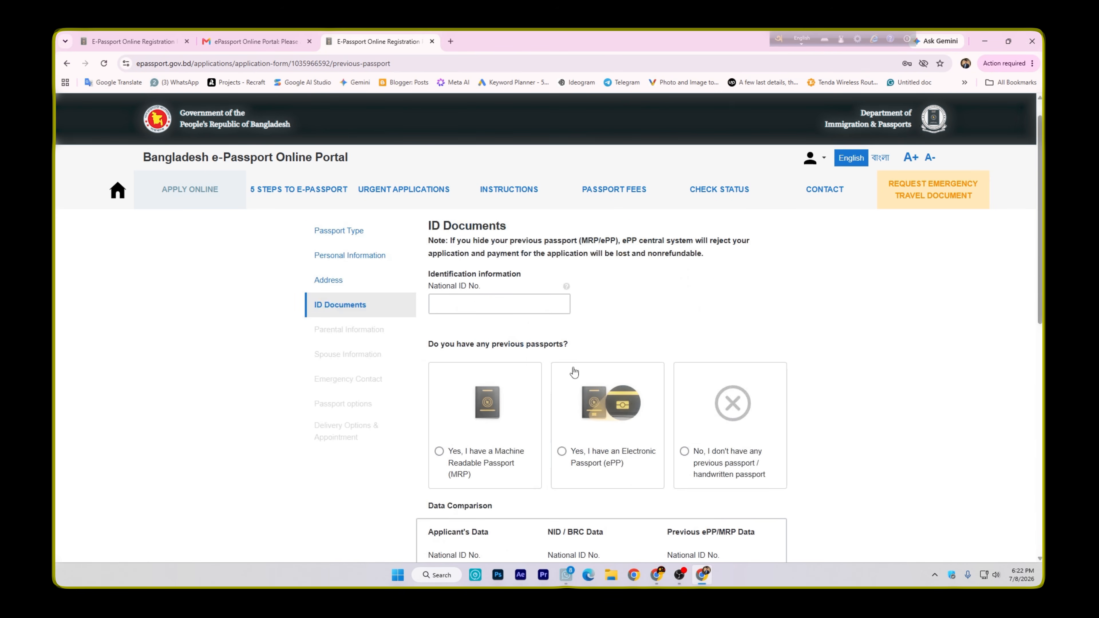
left_click(482, 305)
key("ctrl+v")
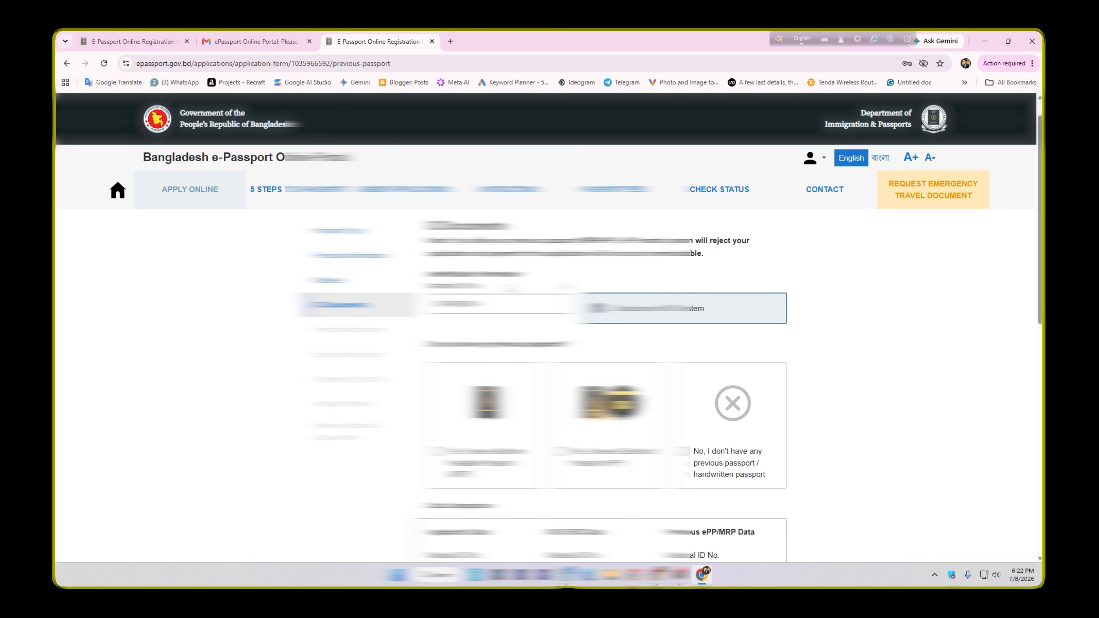
left_click(624, 310)
Declare that the applicant does not have any previous or handwritten passport
scroll(502, 321, "down", 3)
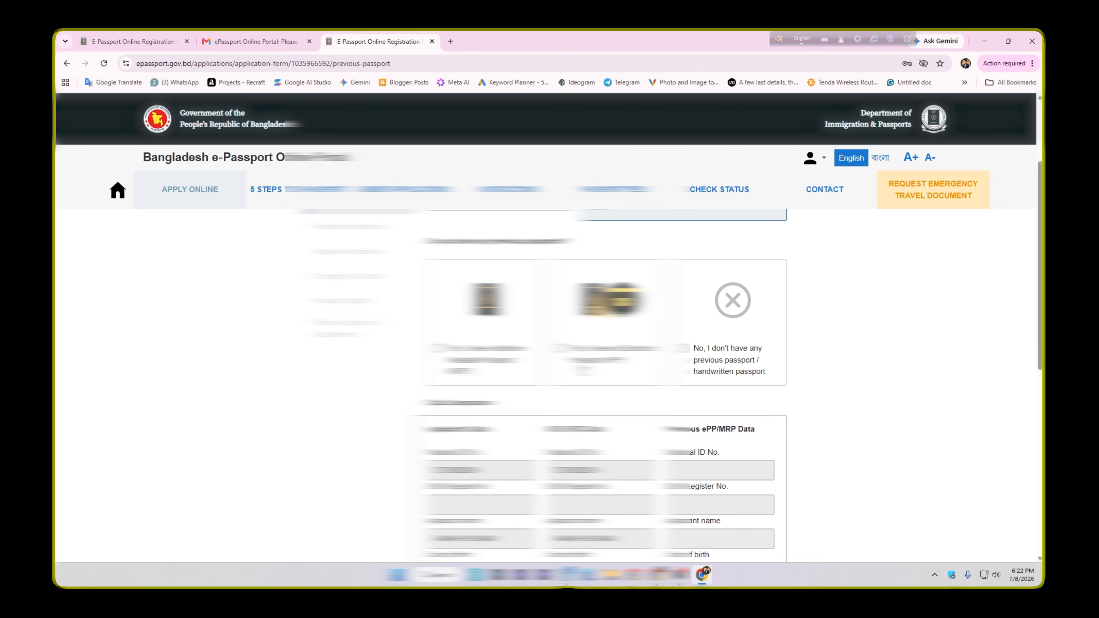
scroll(549, 389, "up", 3)
scroll(822, 375, "down", 1)
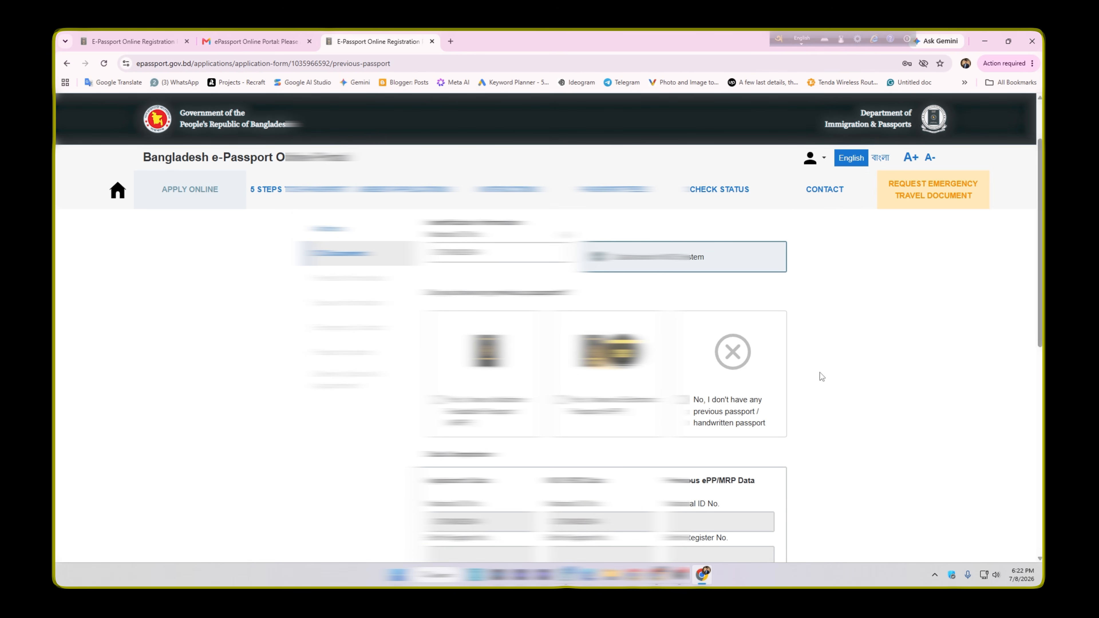
scroll(744, 384, "down", 4)
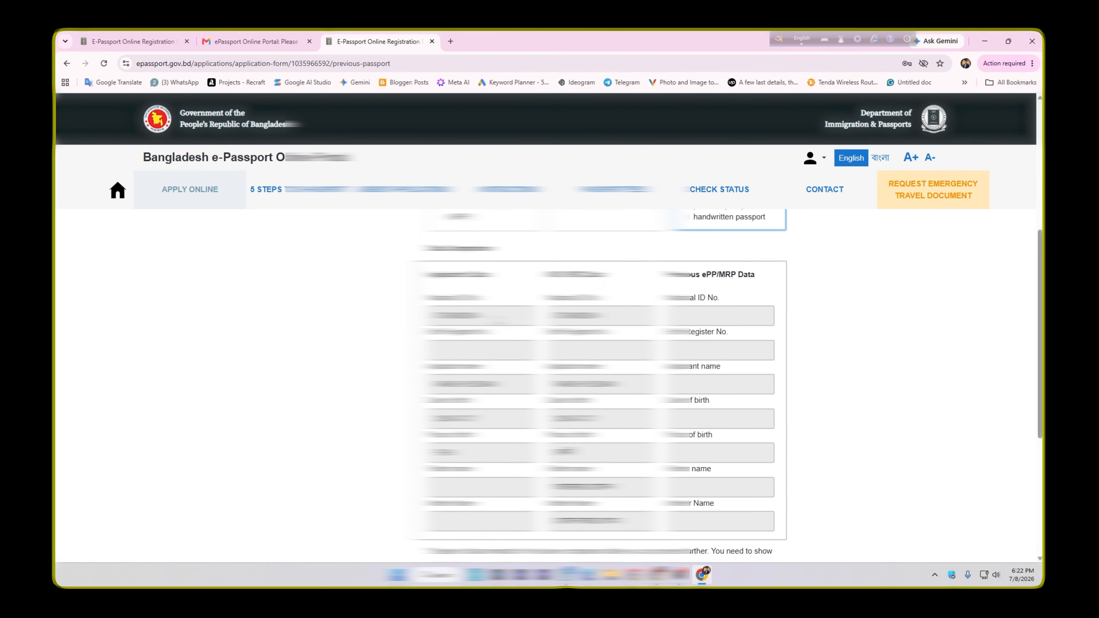
Declare that the applicant has no passports of other countries and save the ID Documents section
scroll(597, 385, "down", 1)
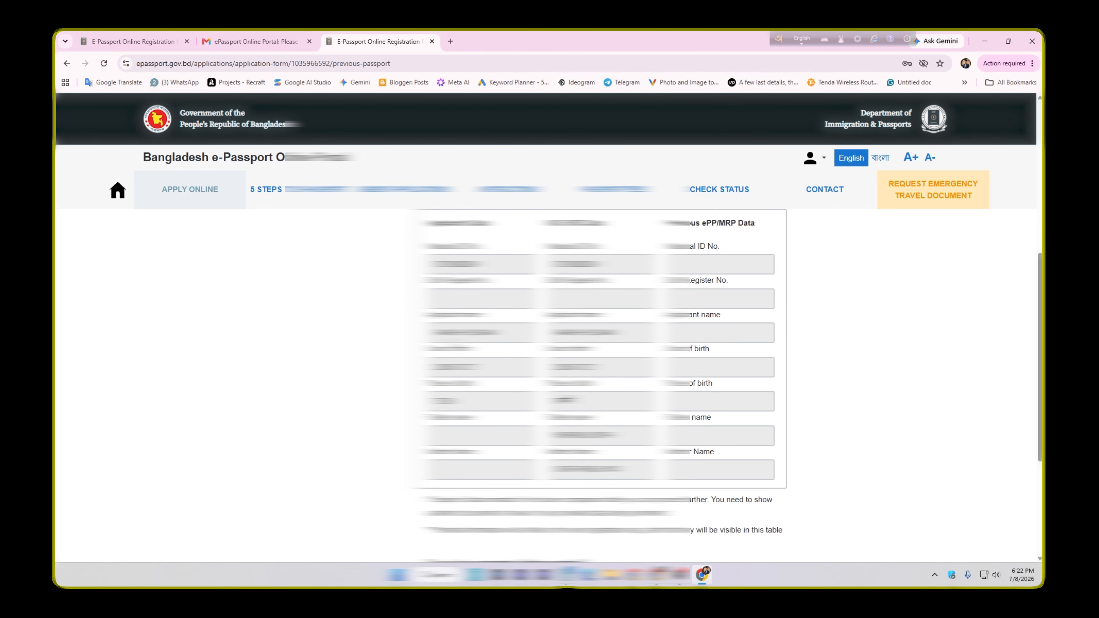
scroll(597, 386, "down", 1)
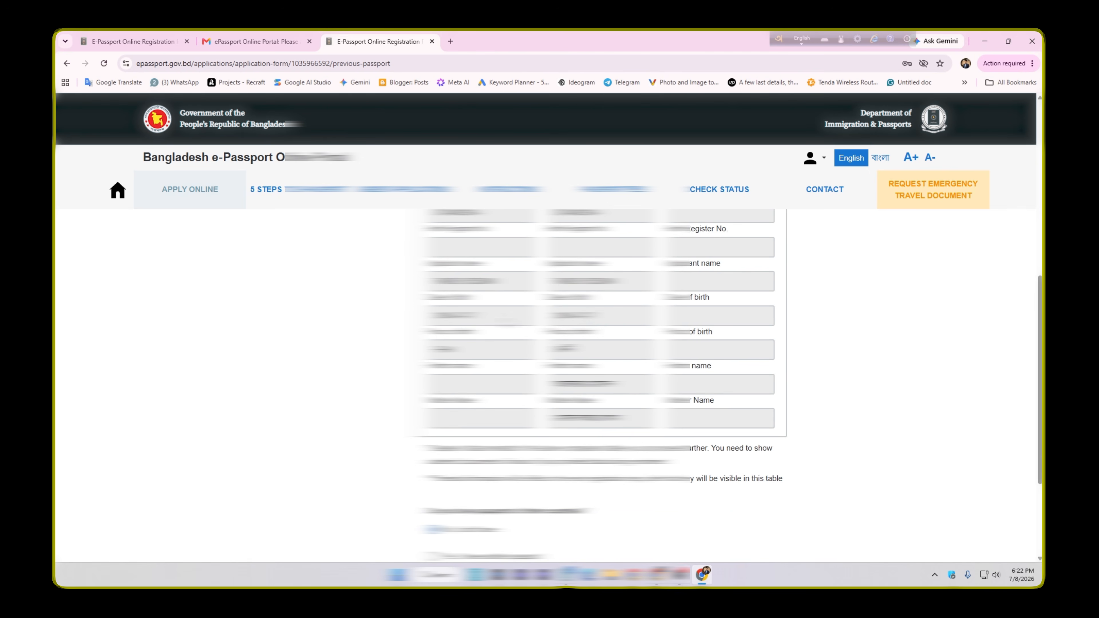
scroll(597, 385, "down", 2)
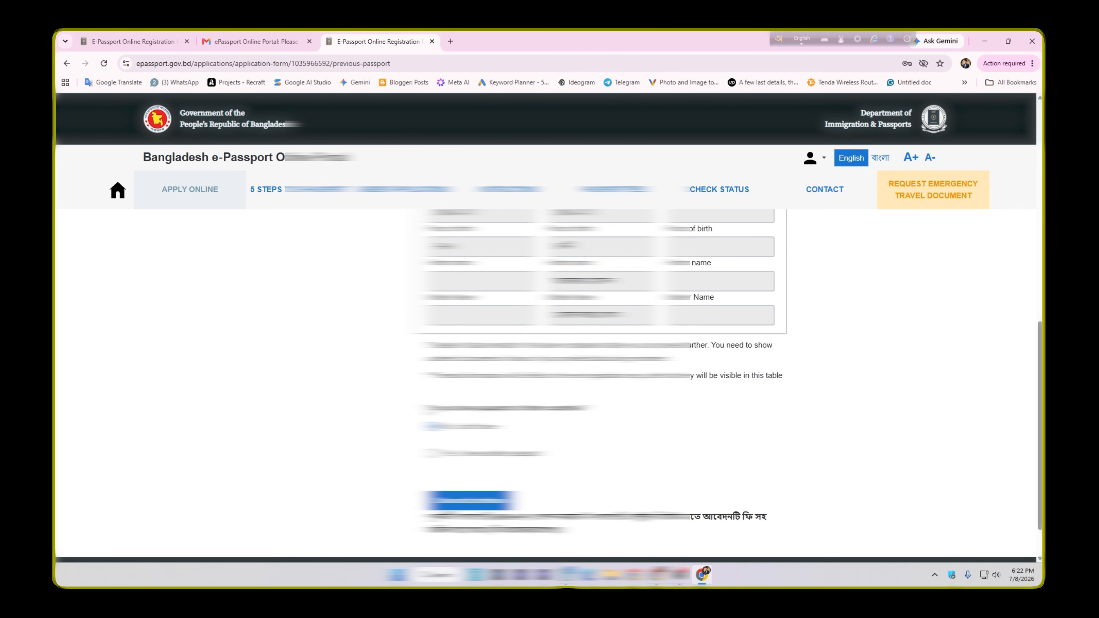
scroll(449, 409, "down", 1)
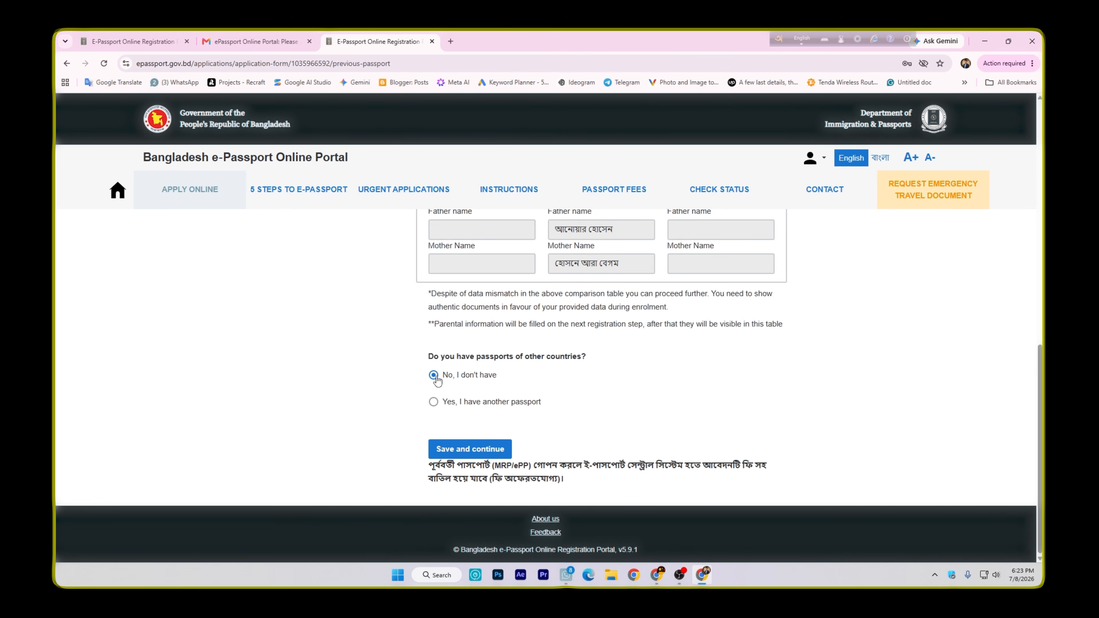
left_click(454, 449)
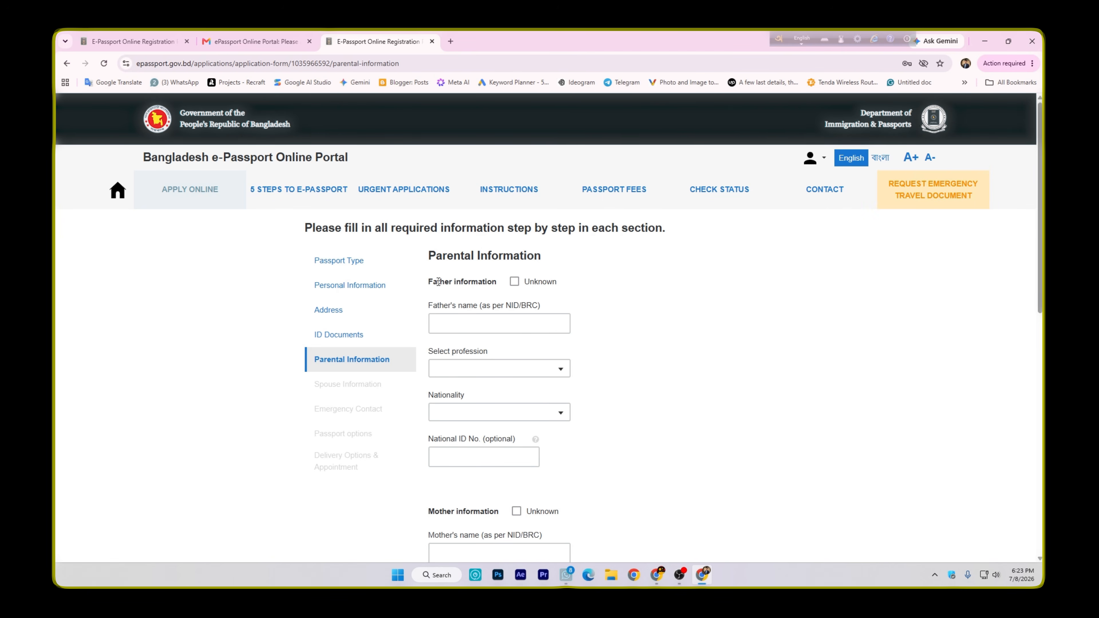
scroll(477, 352, "down", 5)
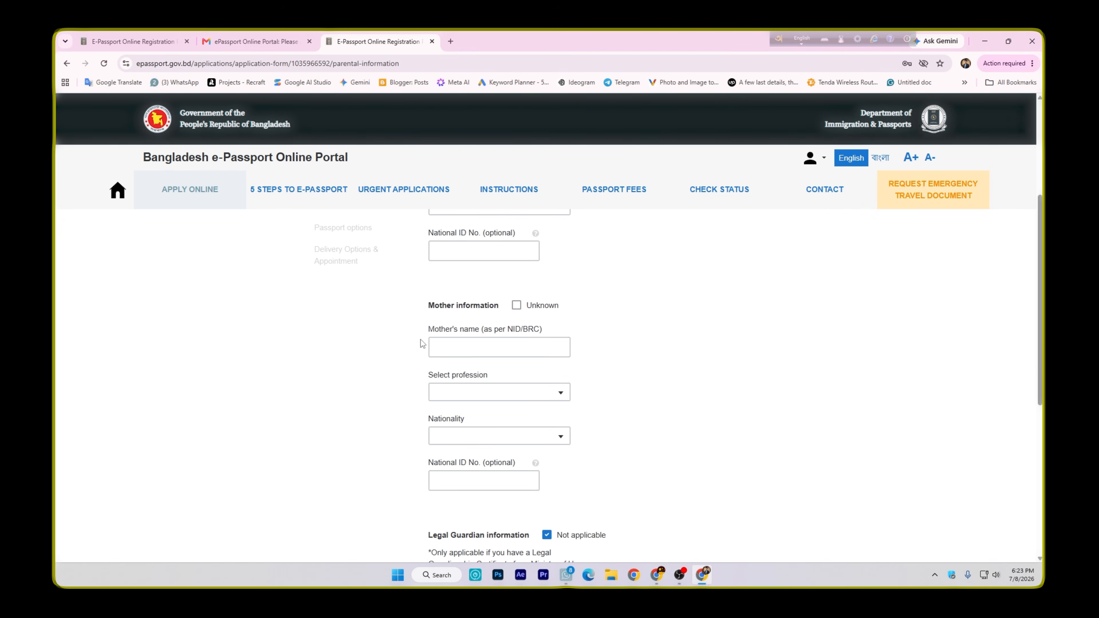
scroll(424, 344, "up", 5)
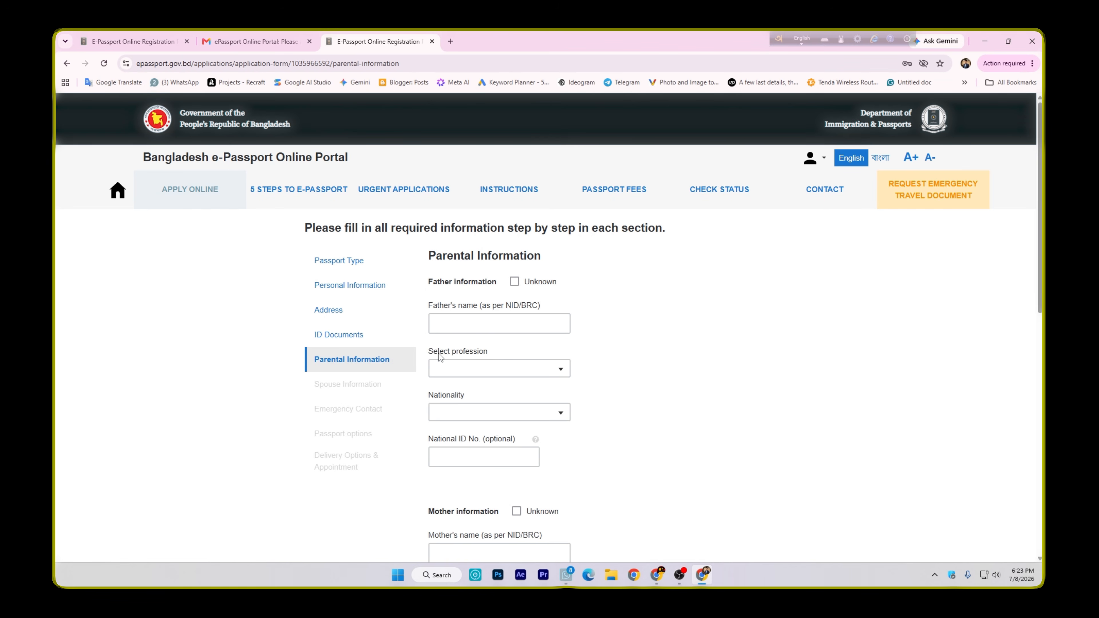
Complete the father's and mother's details and save the Parental Information section
scroll(481, 359, "down", 1)
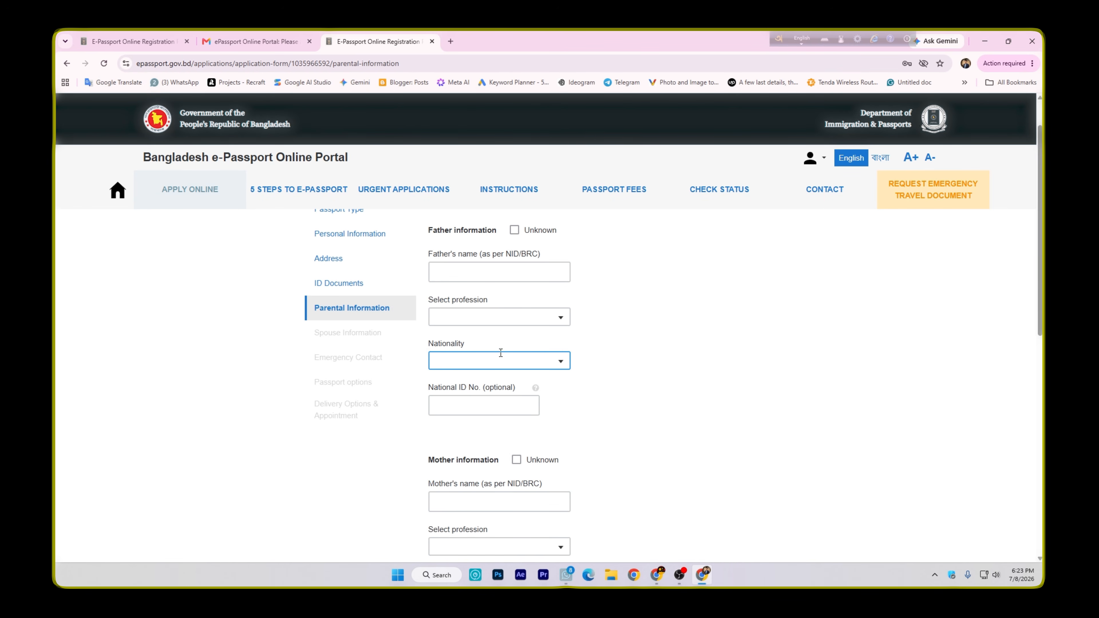
scroll(501, 351, "down", 1)
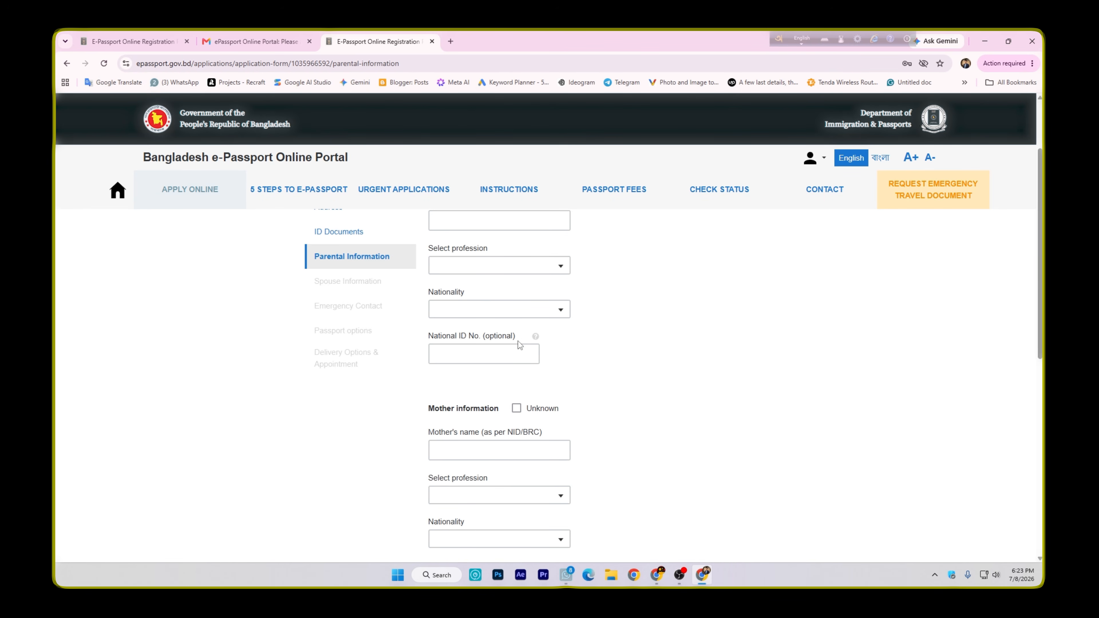
left_click(472, 352)
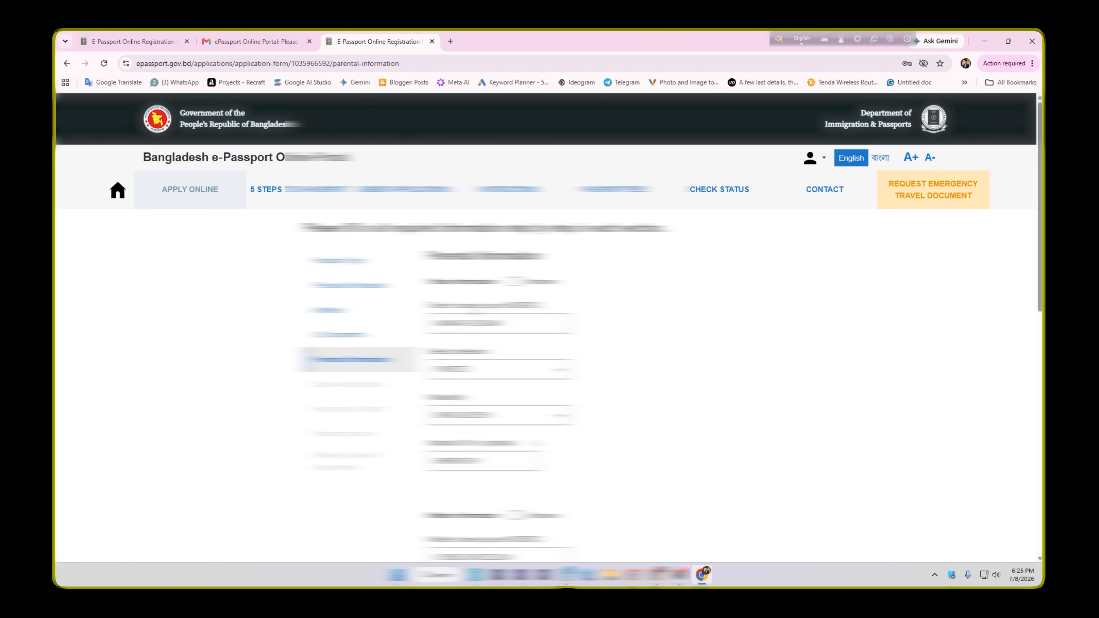
scroll(731, 383, "down", 3)
scroll(546, 386, "down", 1)
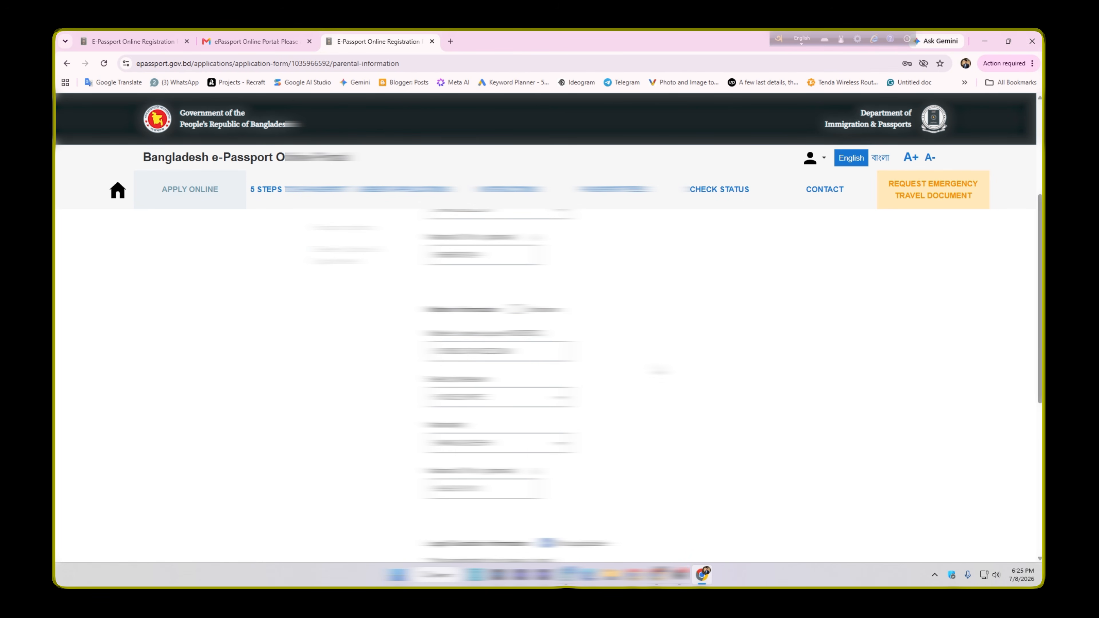
scroll(660, 370, "down", 1)
scroll(545, 385, "down", 1)
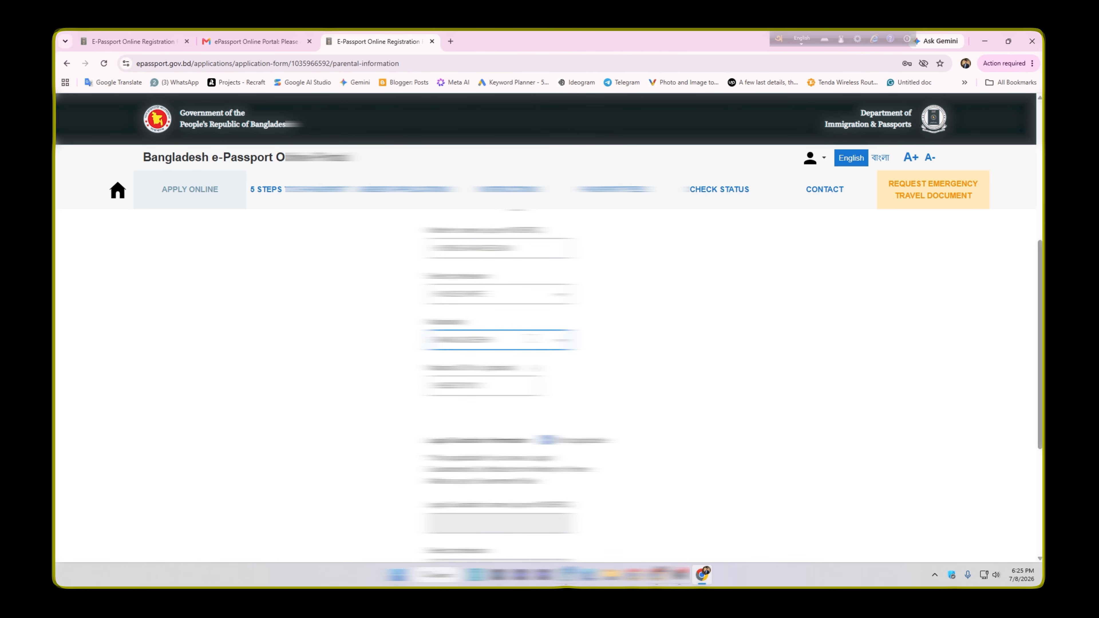
scroll(545, 385, "down", 5)
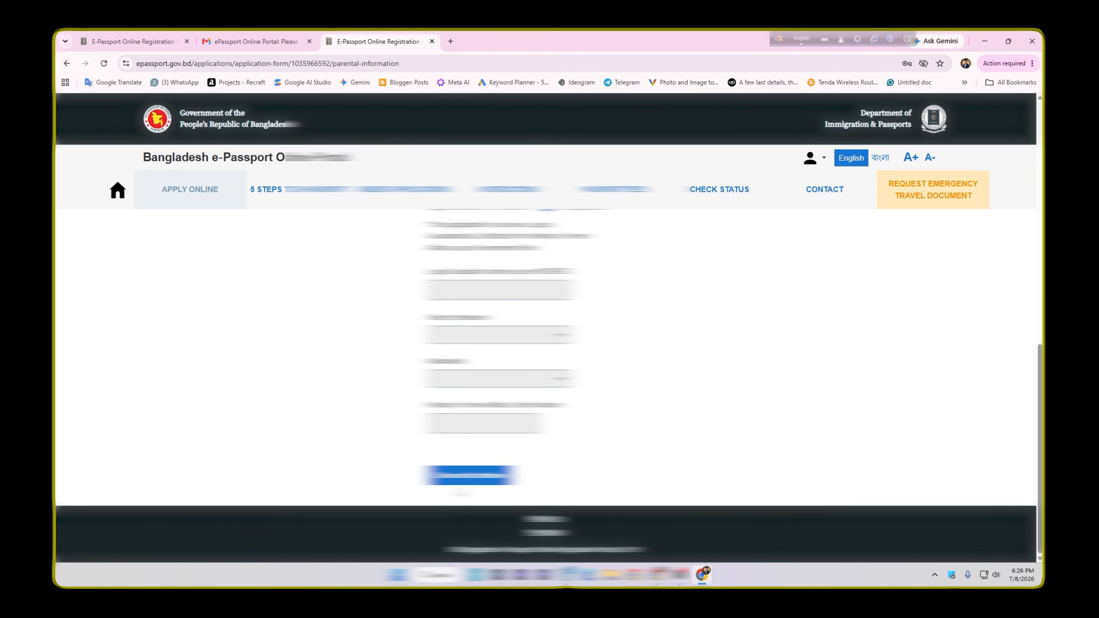
left_click(471, 476)
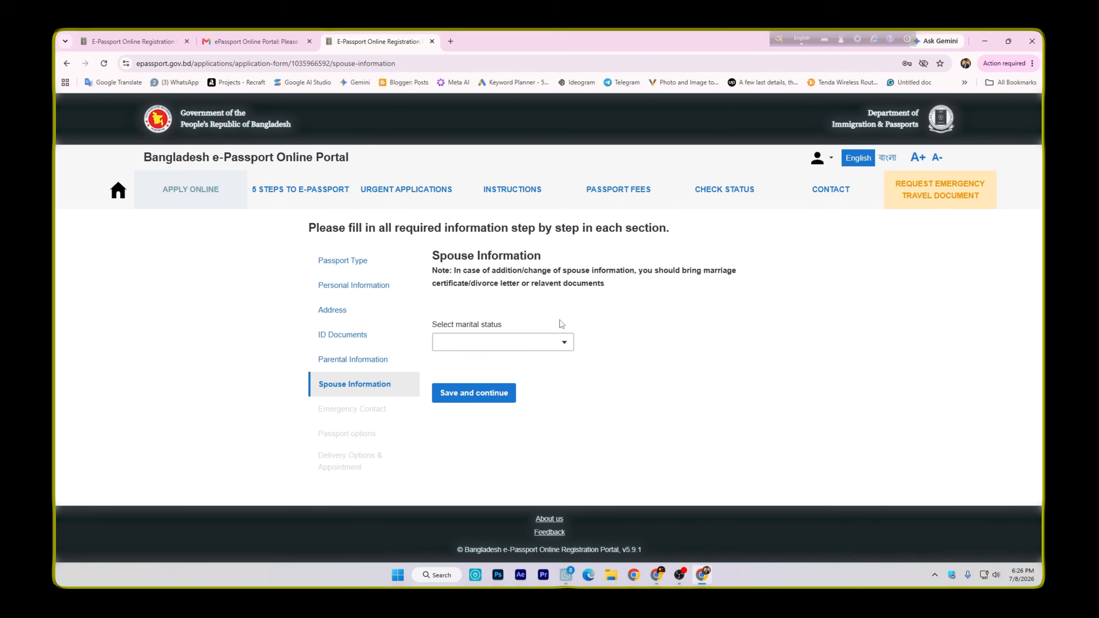
Set the marital status to SINGLE and save the Spouse Information section
left_click(468, 349)
left_click(482, 366)
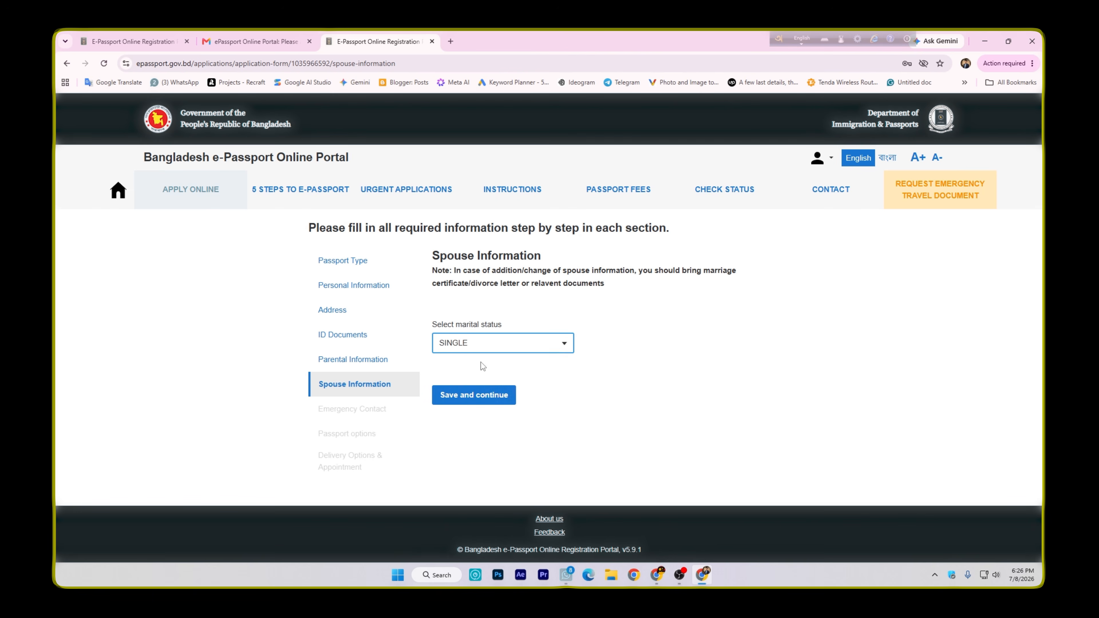
left_click(472, 396)
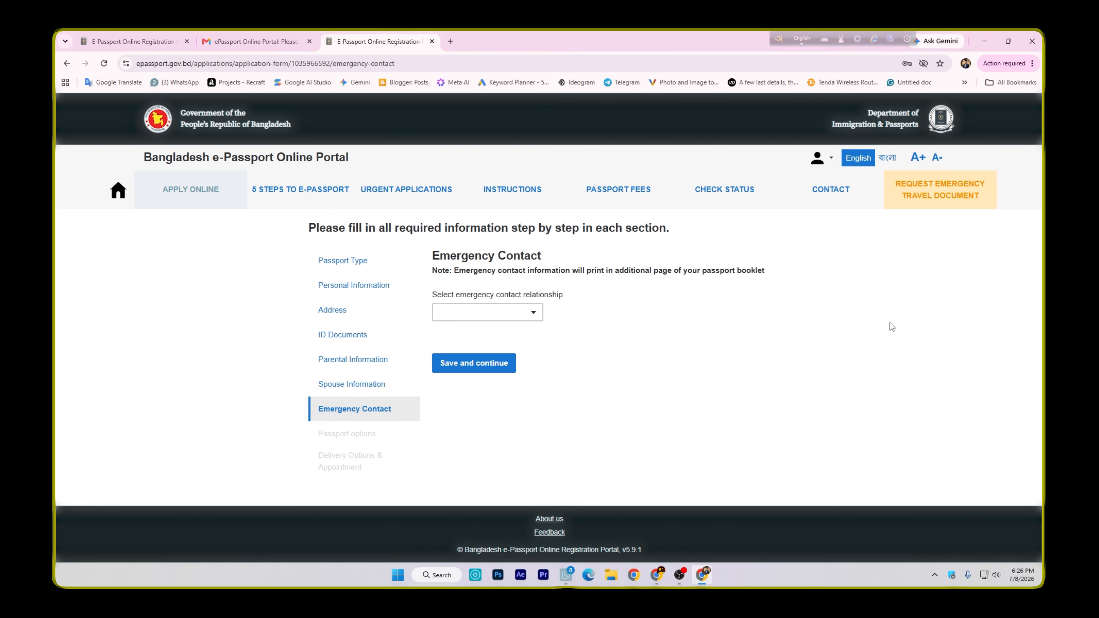
Choose FATHER as the emergency contact relationship
left_click_drag(430, 258, 551, 255)
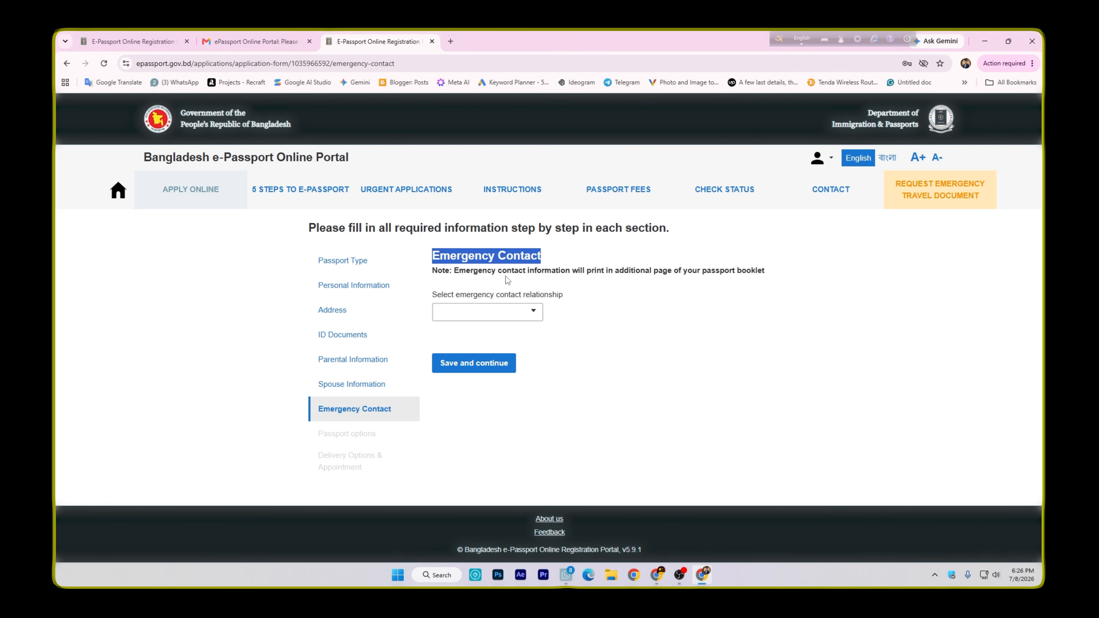
left_click(490, 285)
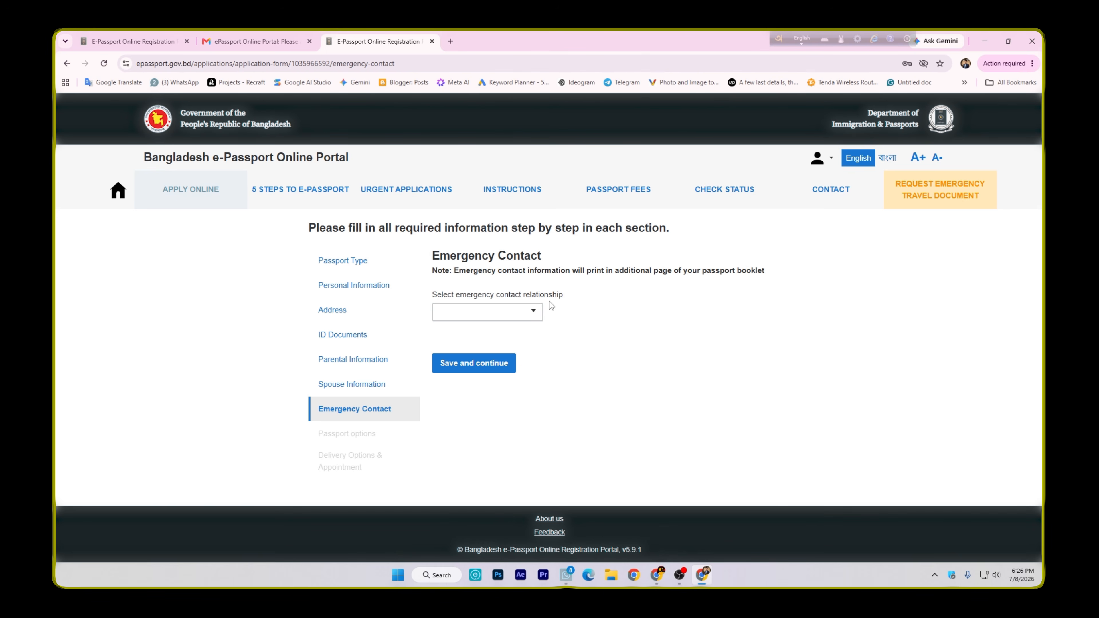
left_click(526, 313)
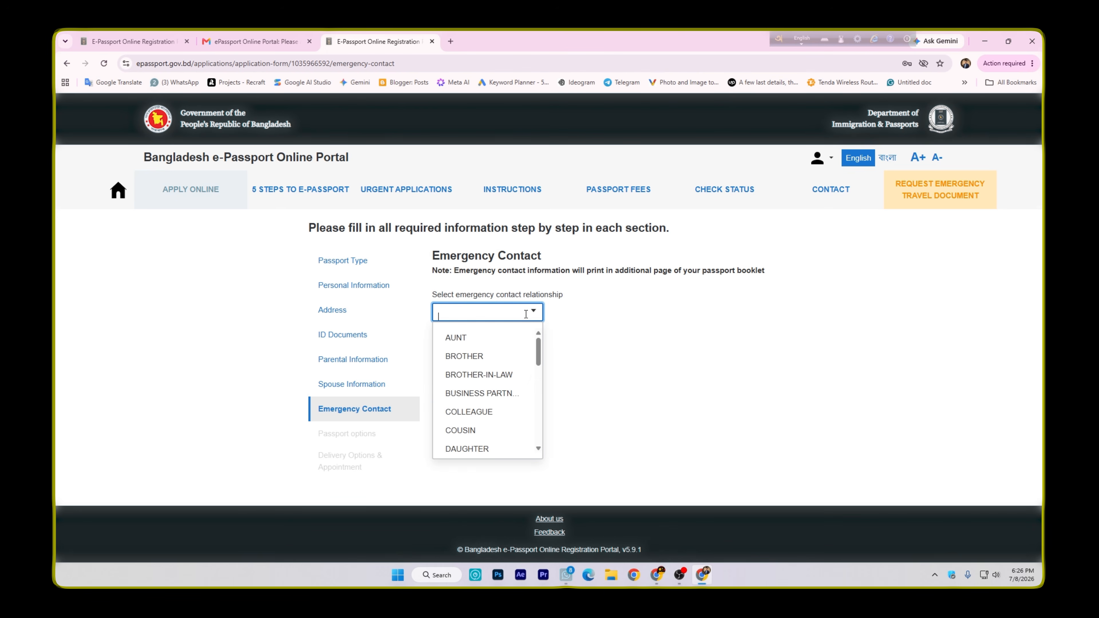
type("FA")
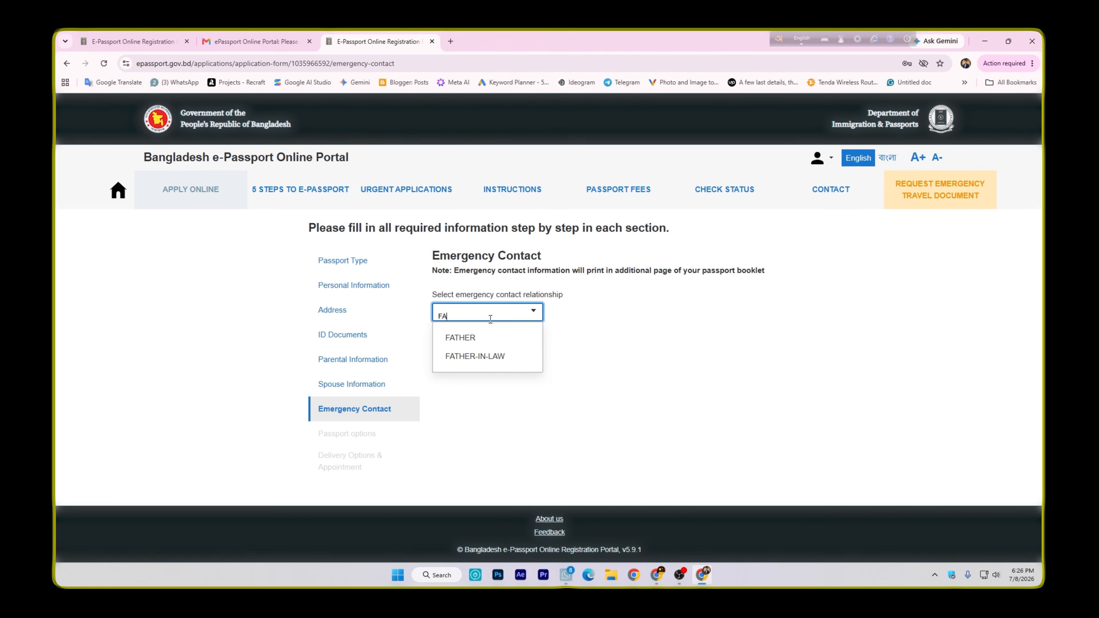
left_click(479, 338)
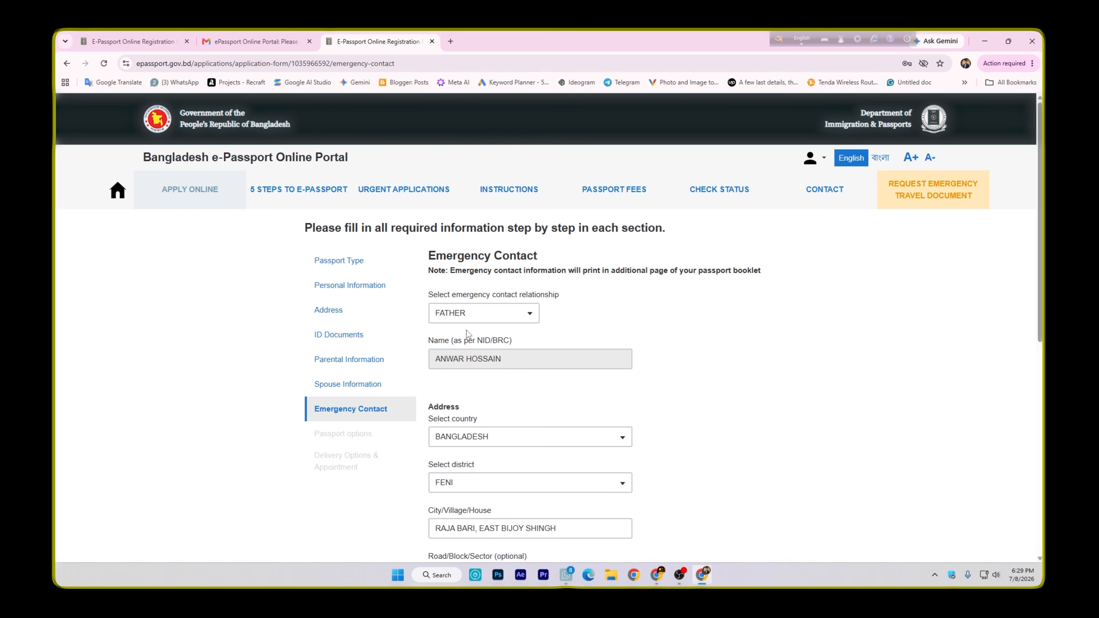
Check the emergency contact's relationship and the name filled in for it
scroll(468, 334, "down", 1)
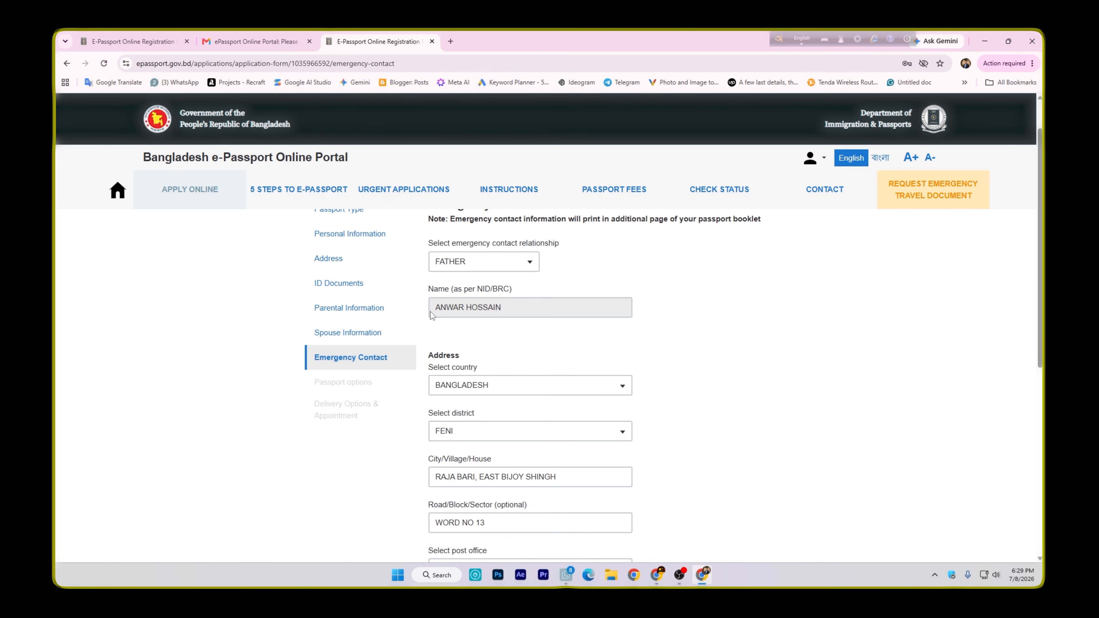
left_click_drag(433, 311, 506, 307)
left_click(486, 327)
left_click_drag(430, 313, 508, 309)
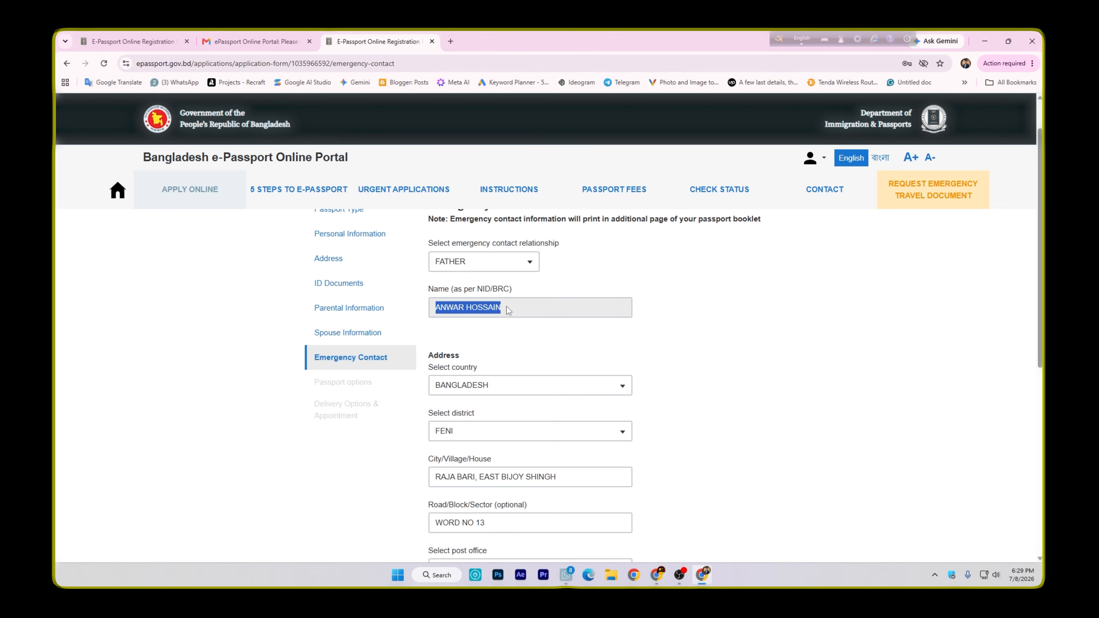
left_click(490, 322)
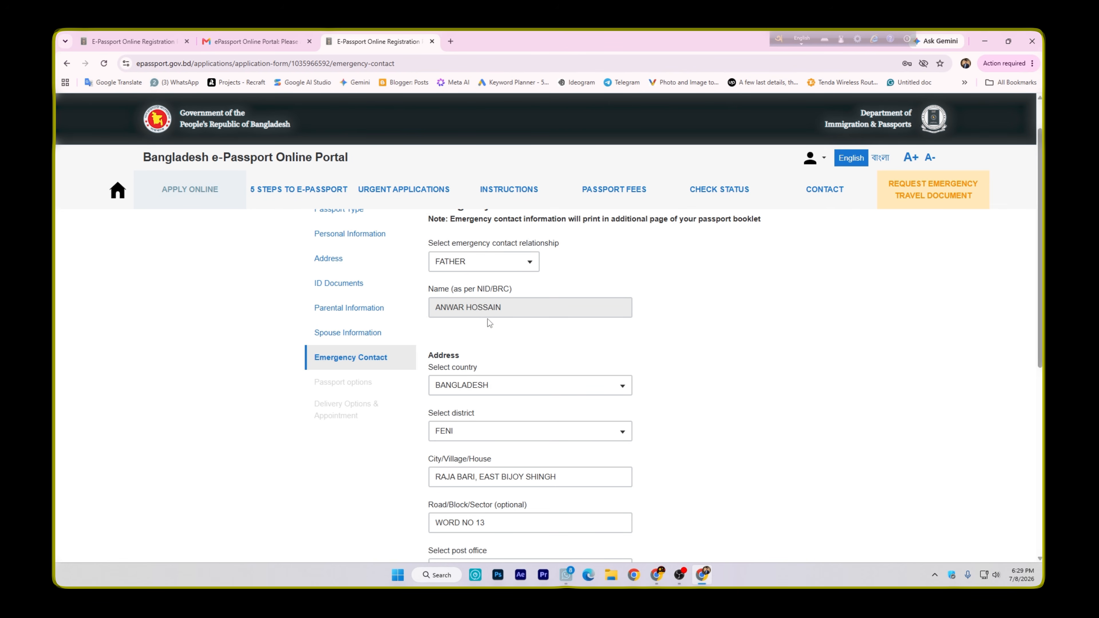
left_click(530, 263)
left_click(620, 327)
Review the emergency contact's address details, from the country and district through the post office and police station
scroll(518, 323, "down", 1)
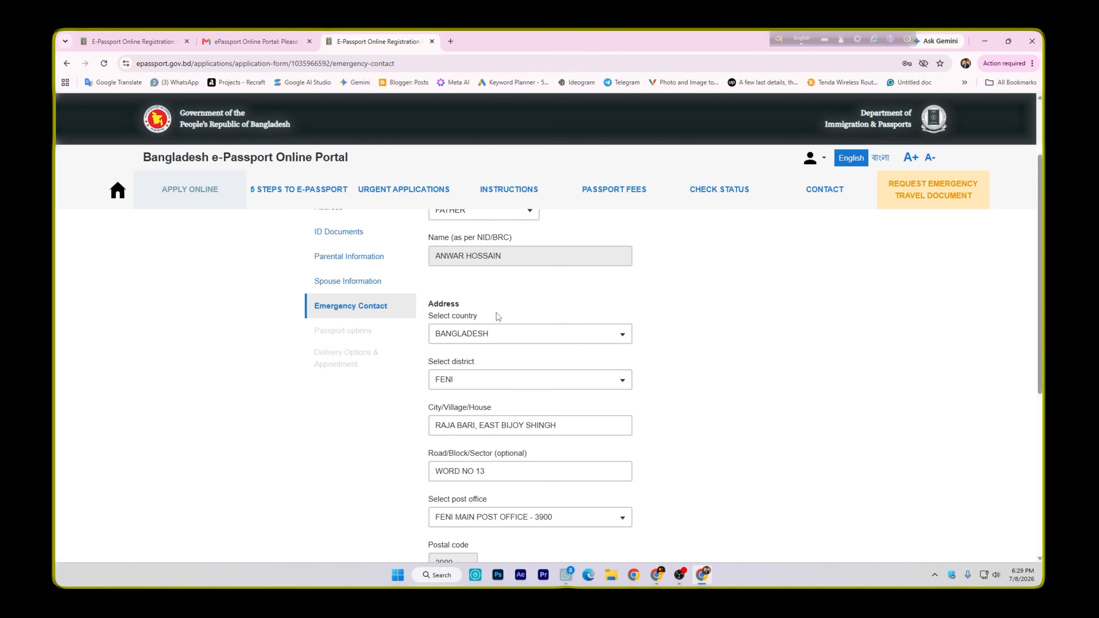
scroll(497, 316, "down", 1)
scroll(454, 308, "down", 1)
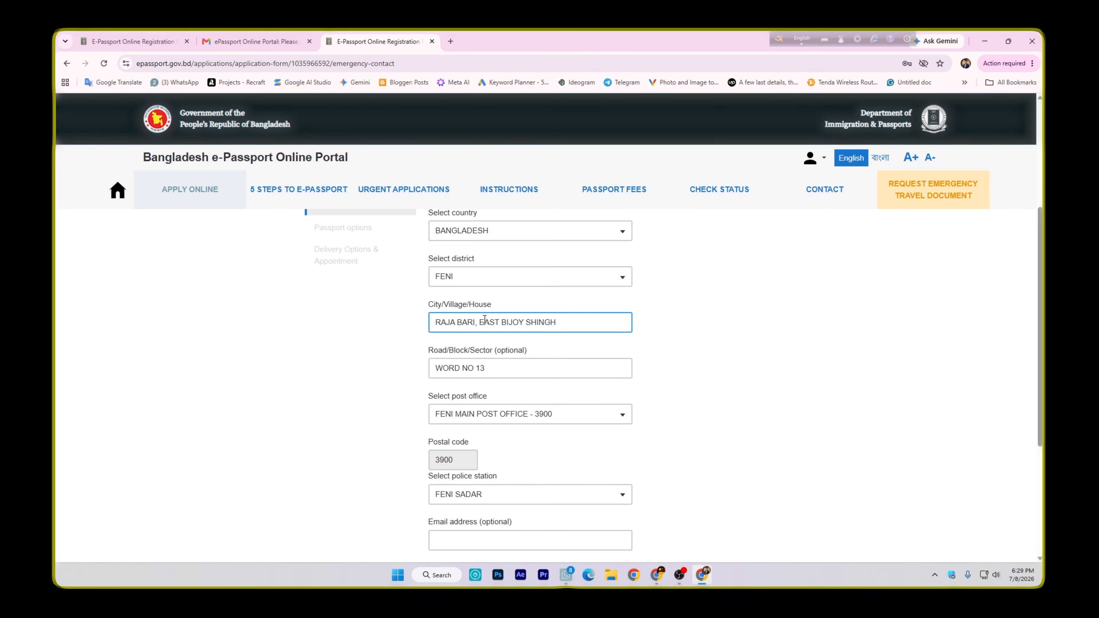
scroll(446, 311, "down", 1)
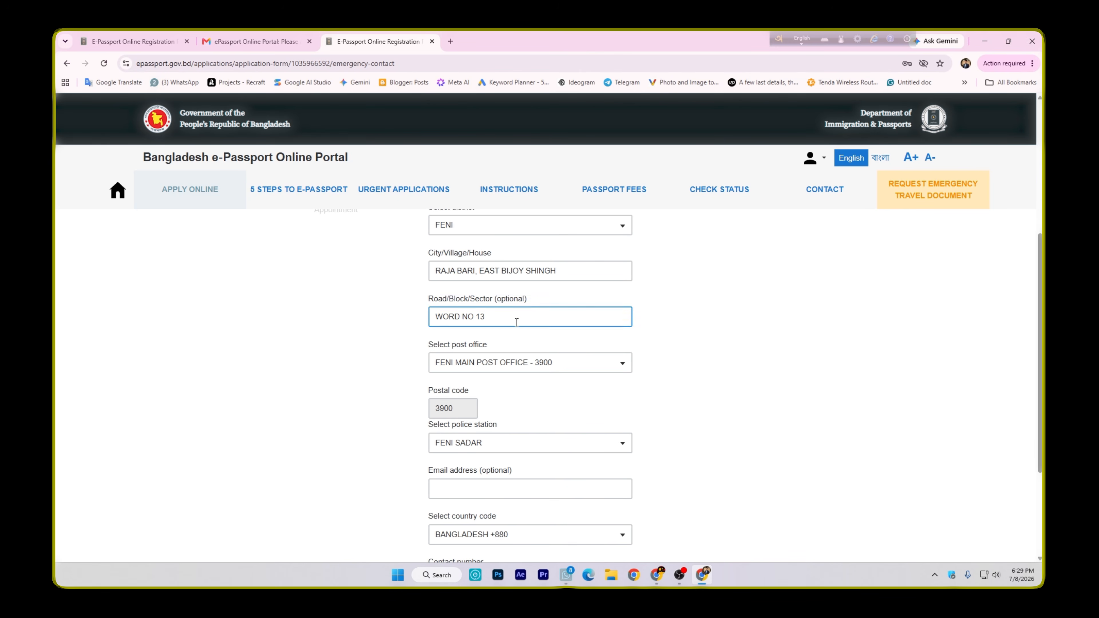
scroll(476, 316, "up", 2)
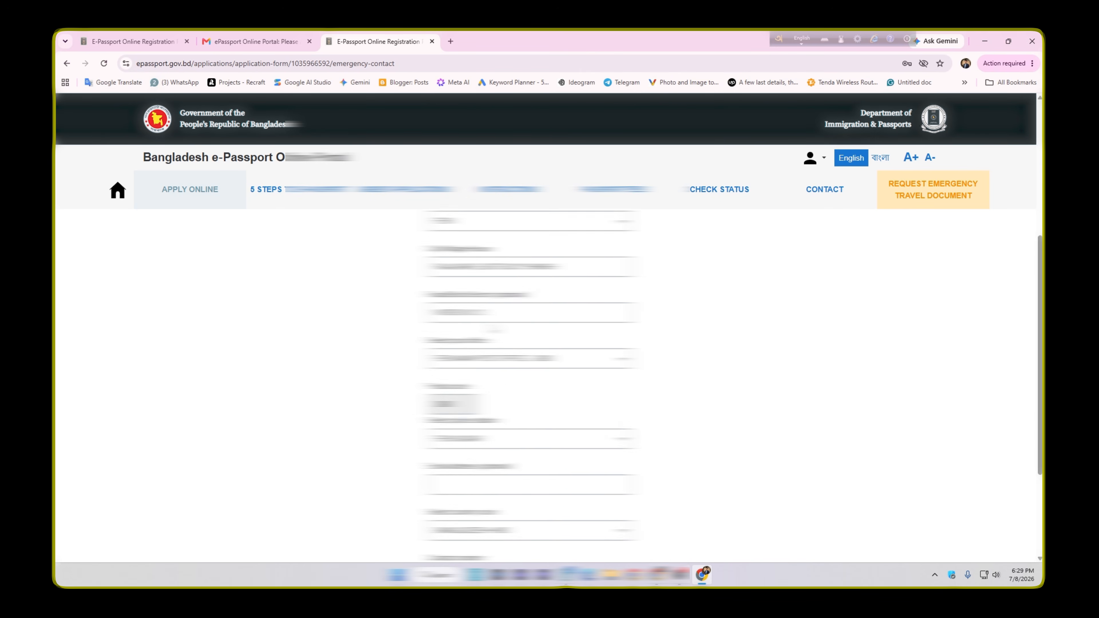
scroll(519, 340, "down", 3)
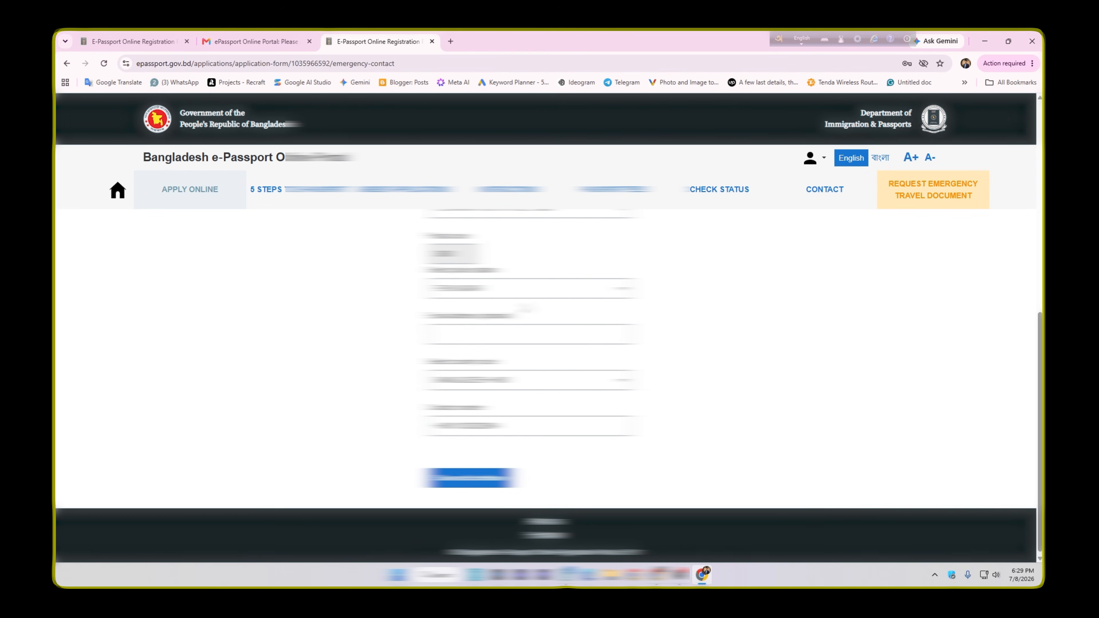
scroll(476, 315, "up", 2)
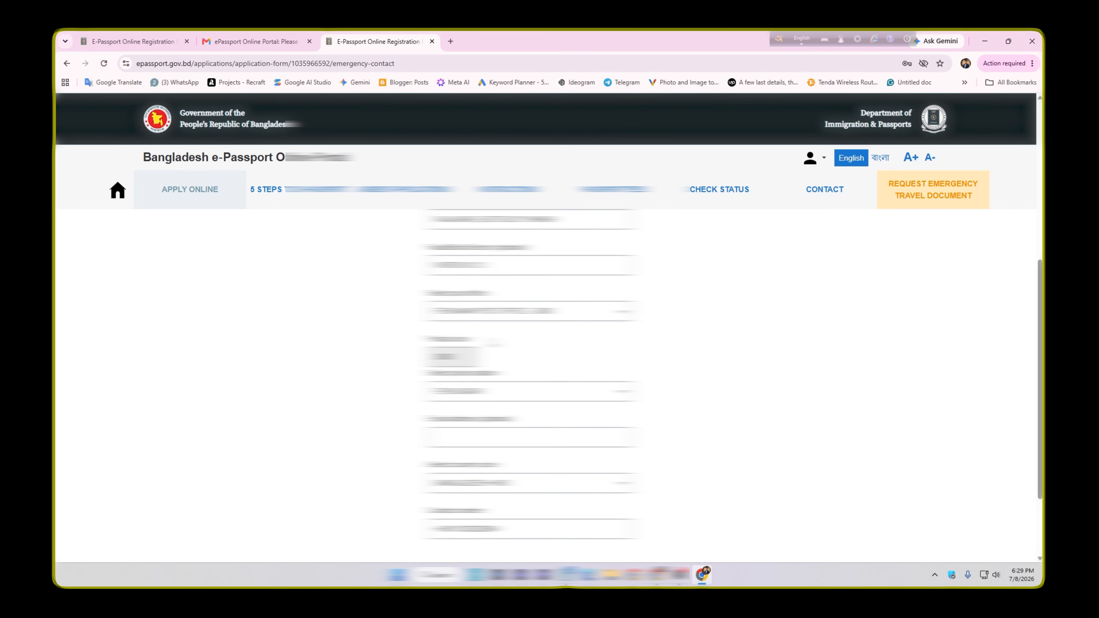
scroll(528, 346, "down", 2)
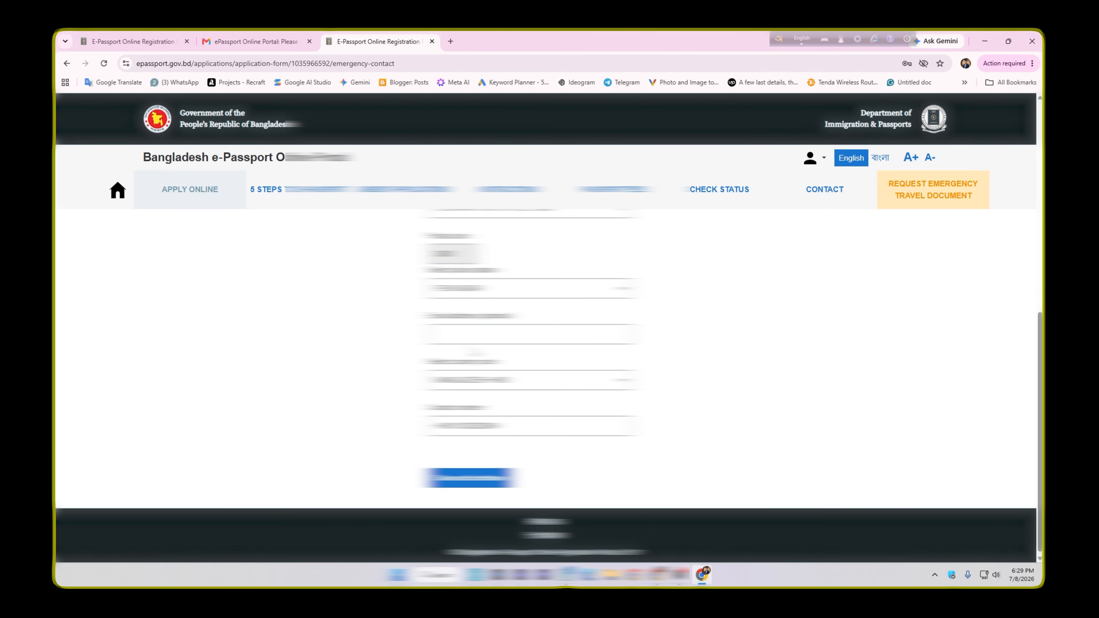
Check the emergency contact's phone number and save the Emergency Contact section
left_click_drag(426, 408, 491, 407)
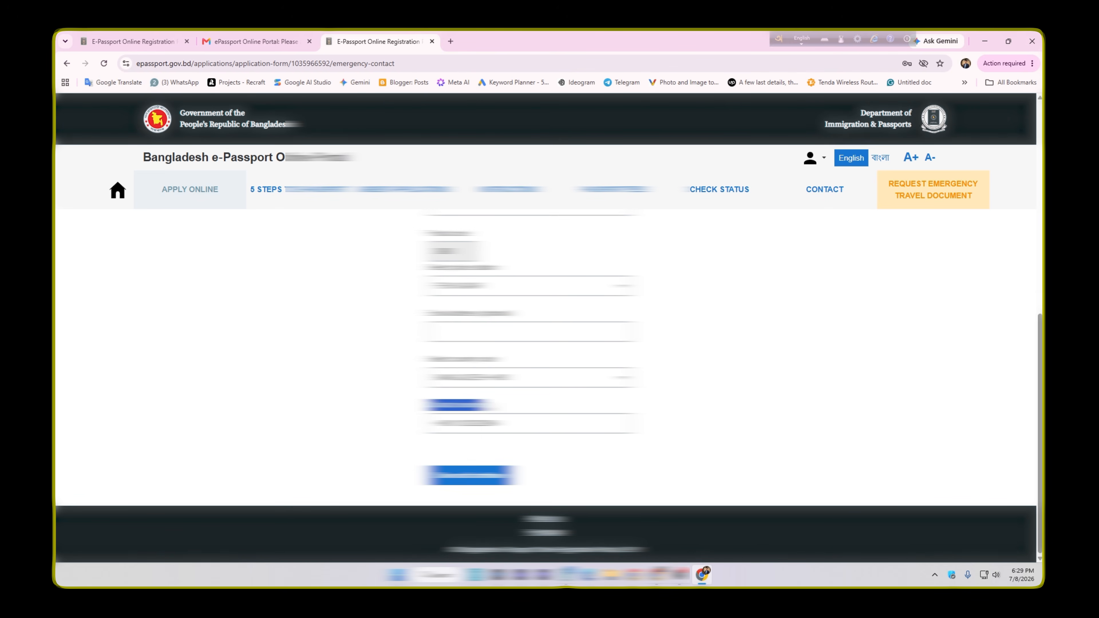
left_click(498, 399)
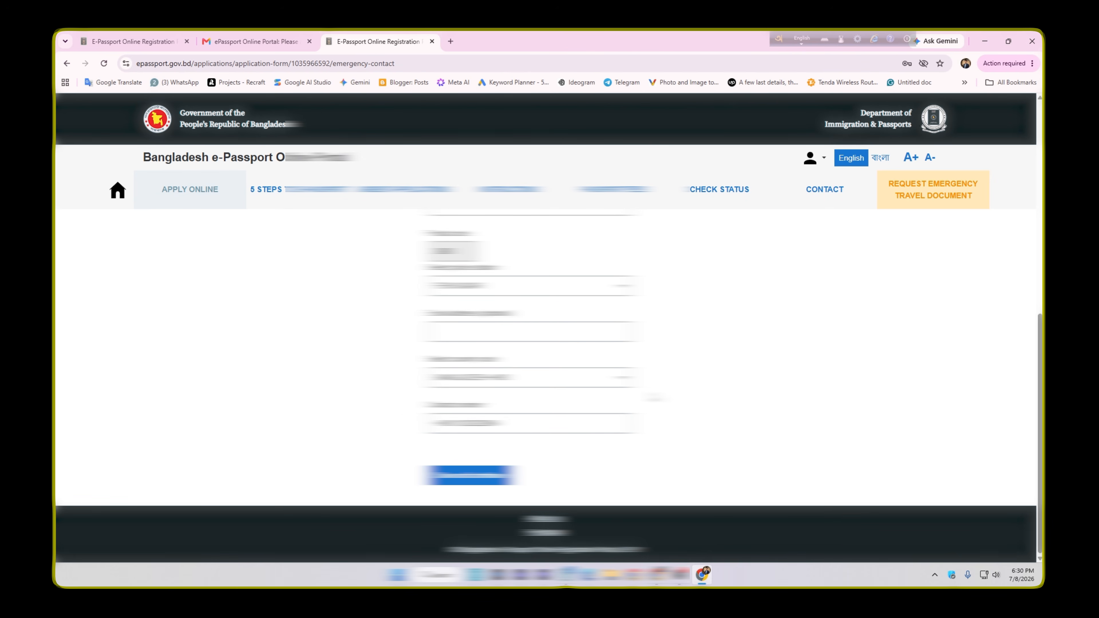
scroll(496, 419, "up", 3)
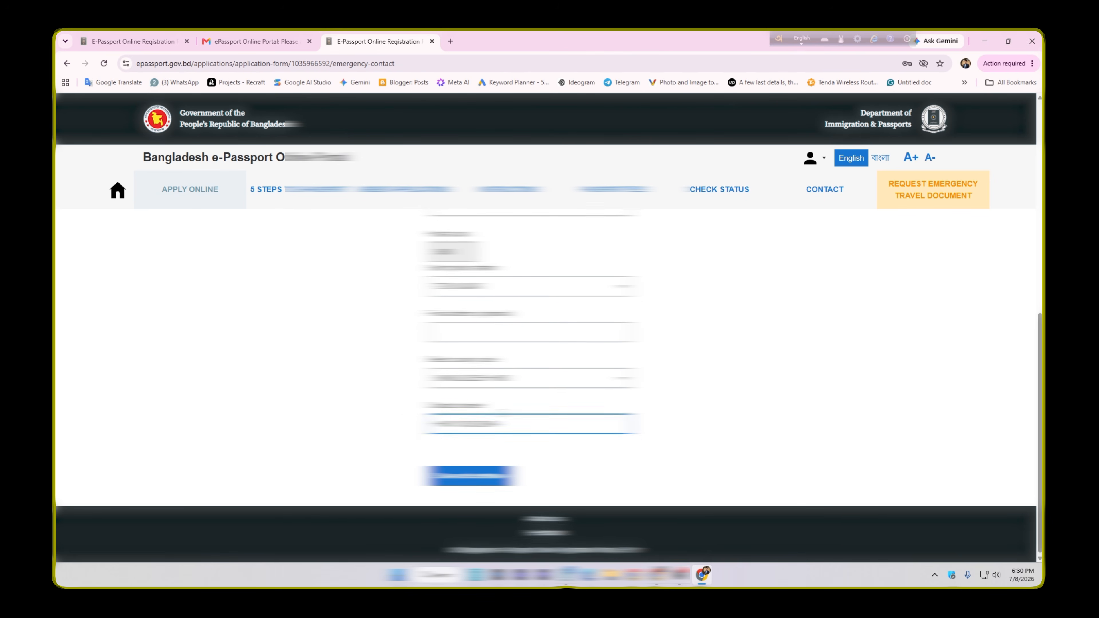
scroll(481, 449, "down", 3)
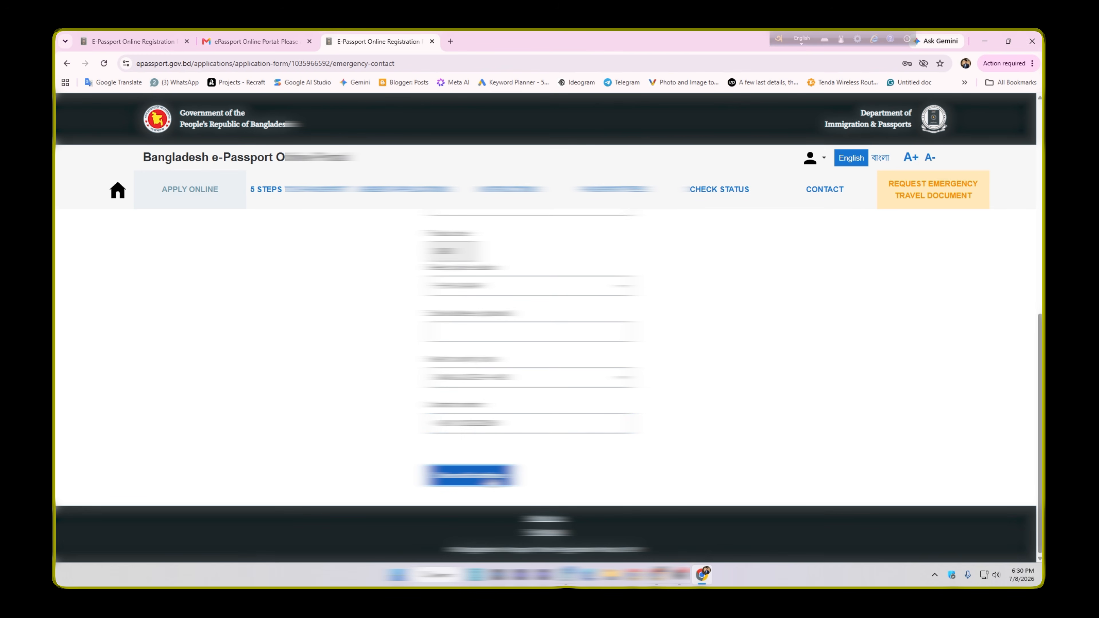
left_click(471, 475)
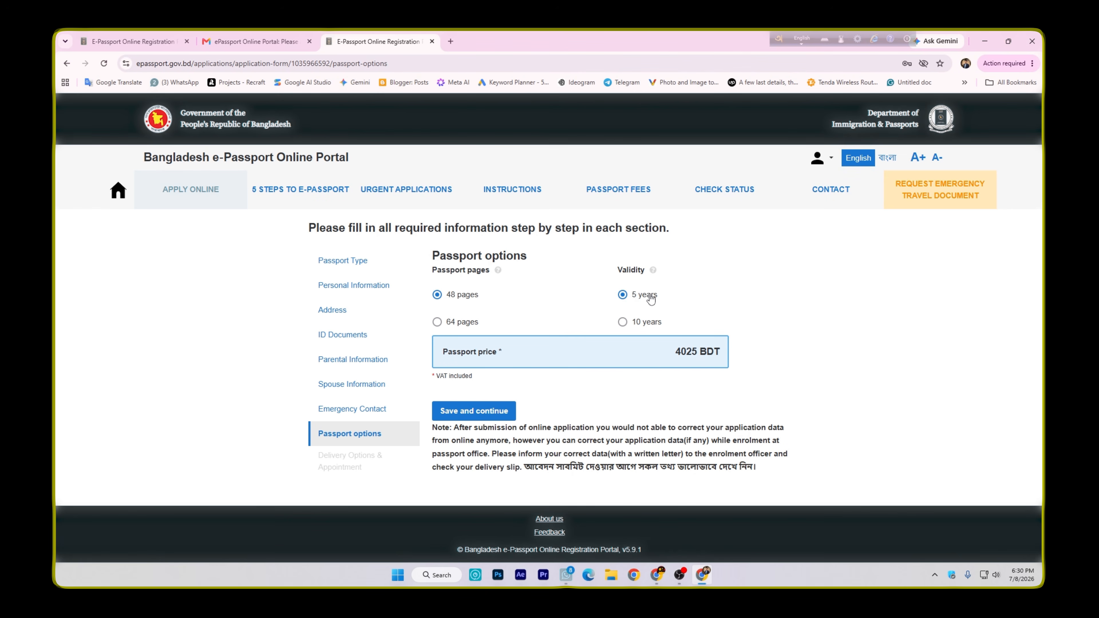
Choose a 48-page passport with 10 years validity and save the passport options
left_click(624, 323)
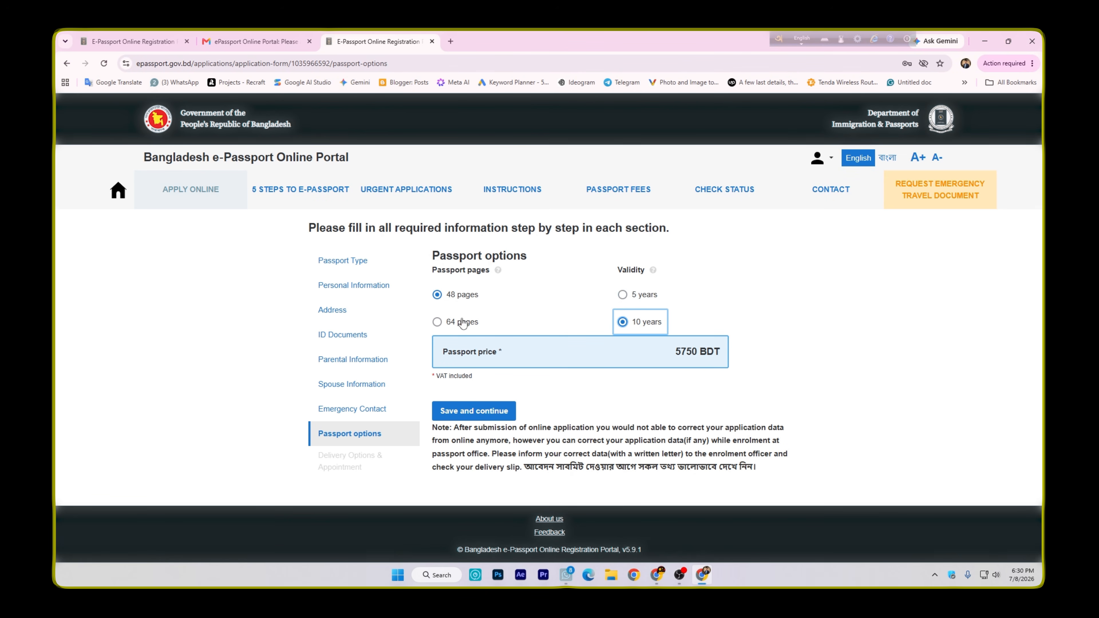
left_click(437, 323)
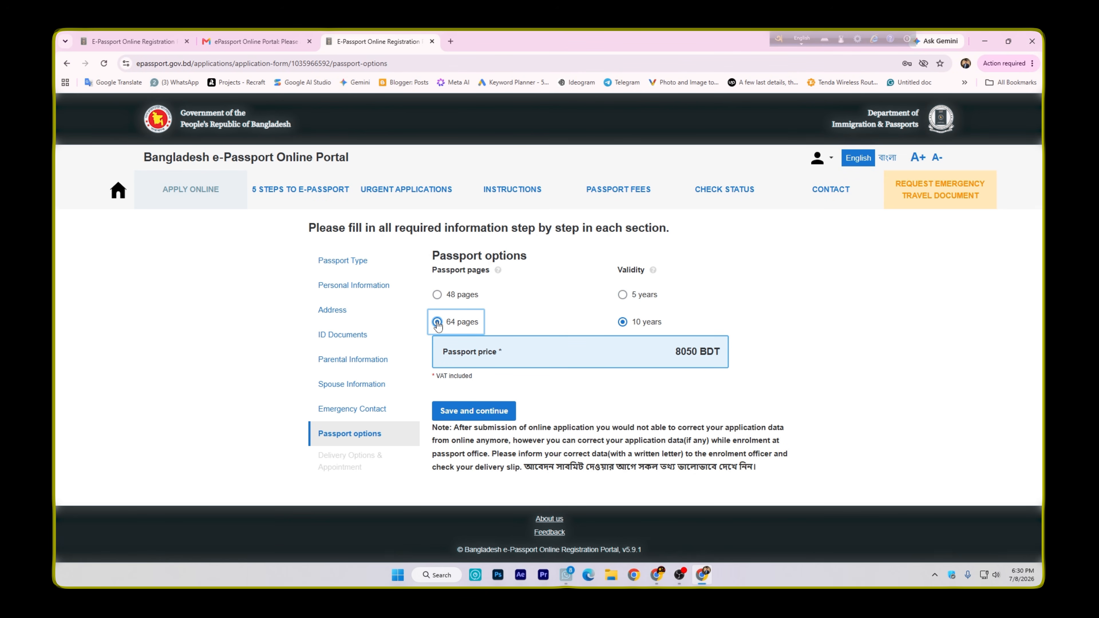
left_click(438, 296)
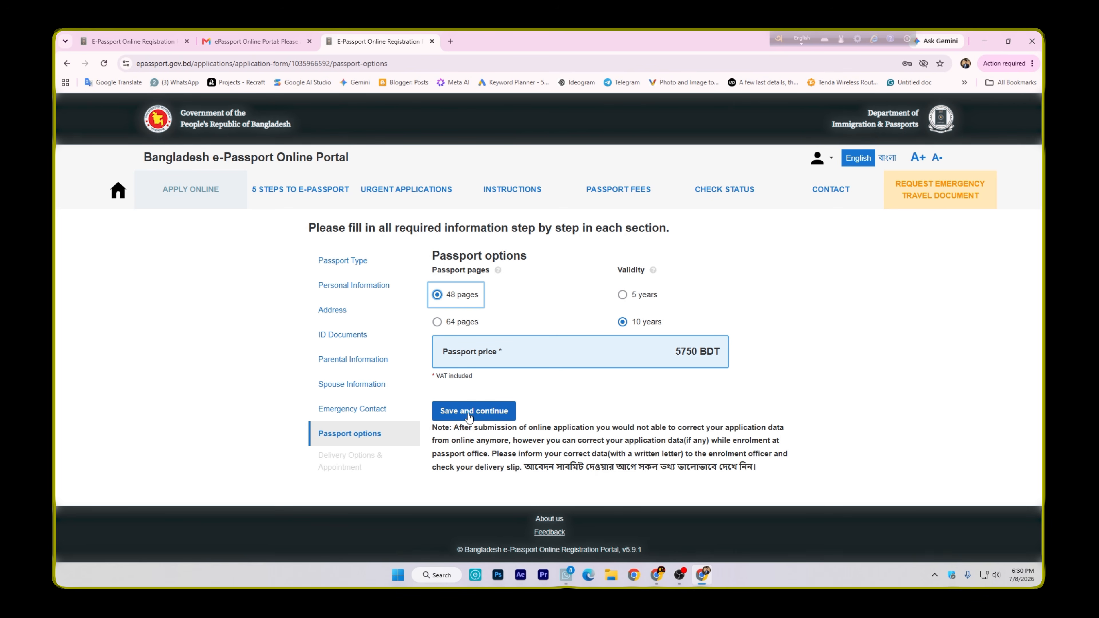
left_click(486, 414)
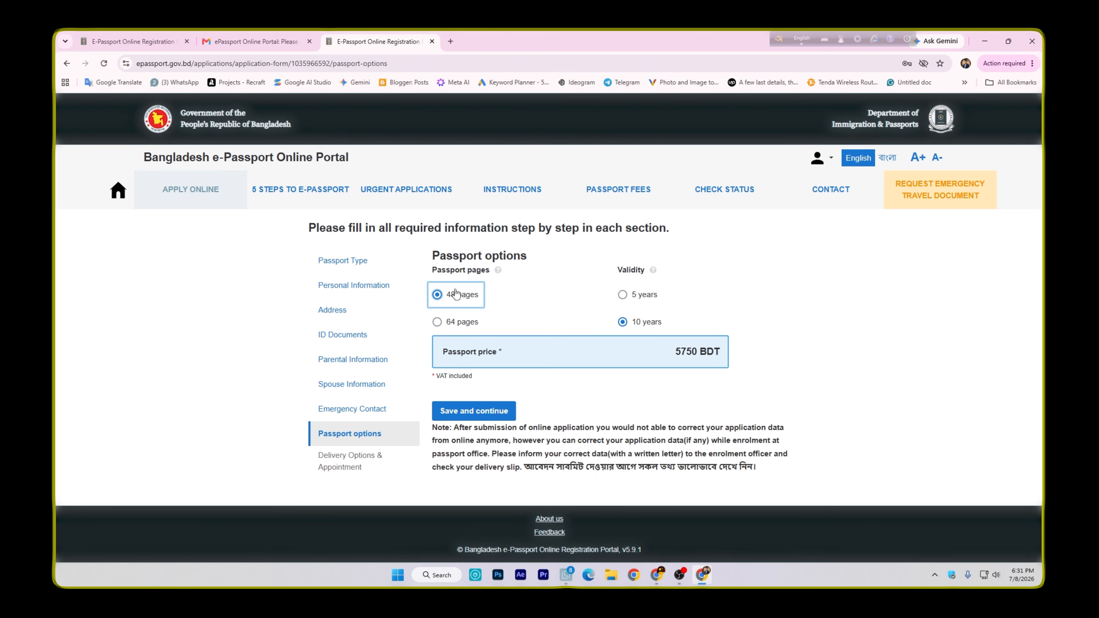
Compare the passport prices of the 48-page and 64-page booklets with 10 years validity
left_click_drag(672, 353, 698, 349)
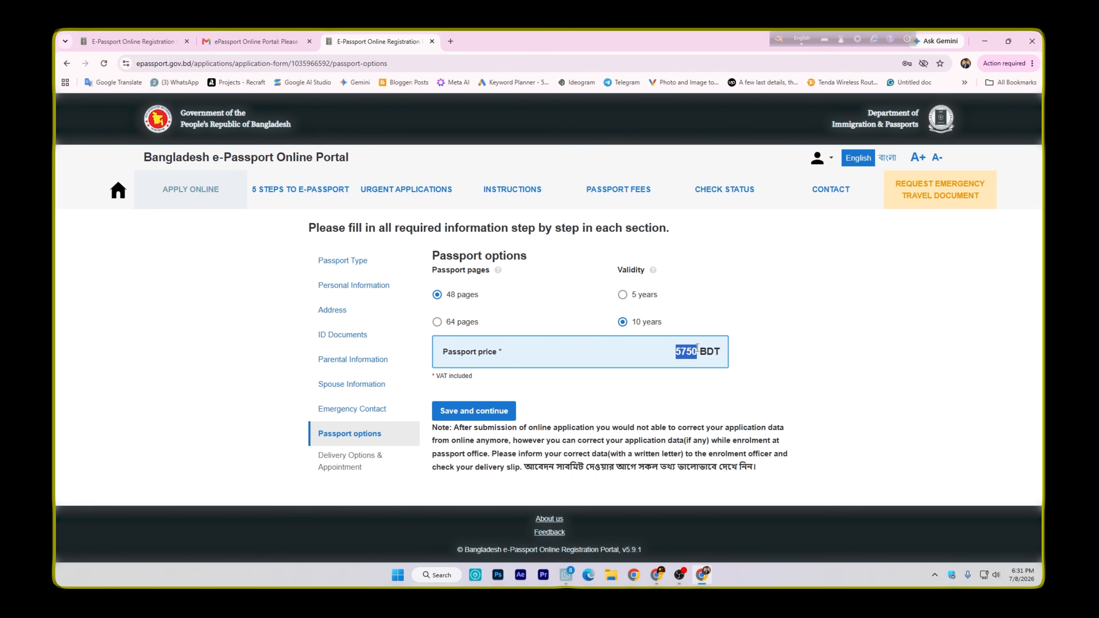
left_click(437, 323)
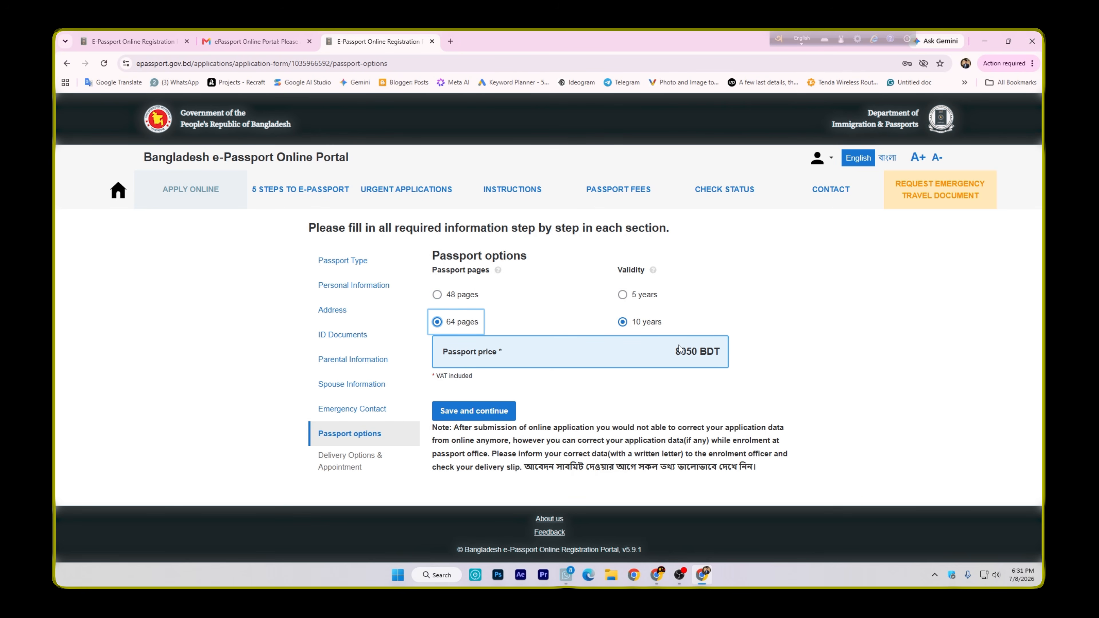
left_click_drag(673, 358, 700, 351)
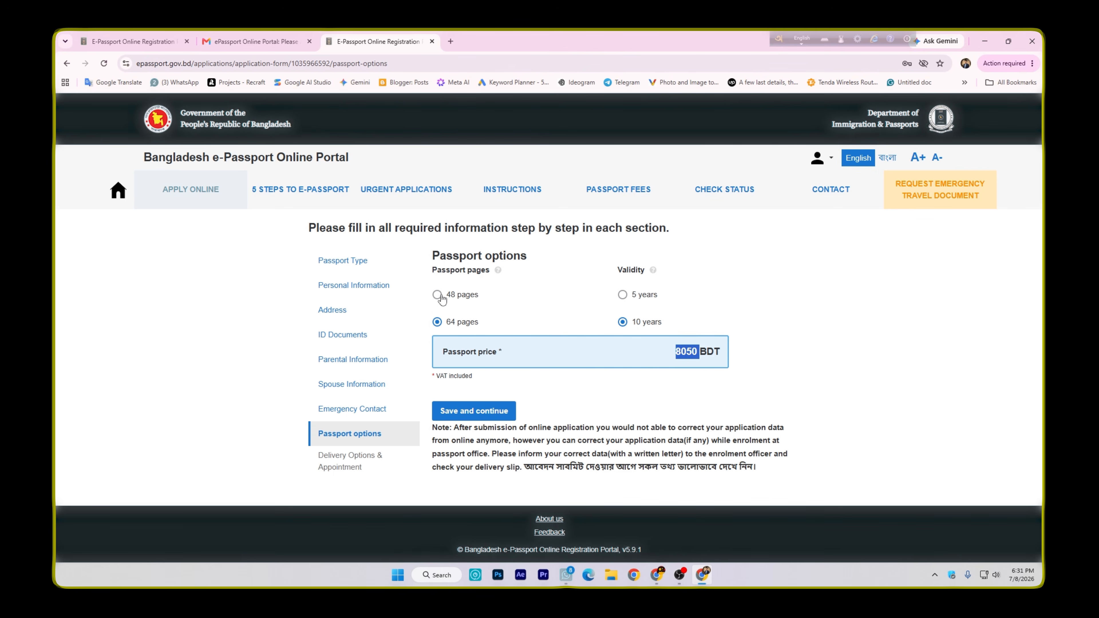
Check the passport price for 48 pages with 5 years validity, set the validity to 10 years and save the passport options
left_click(622, 295)
left_click(437, 295)
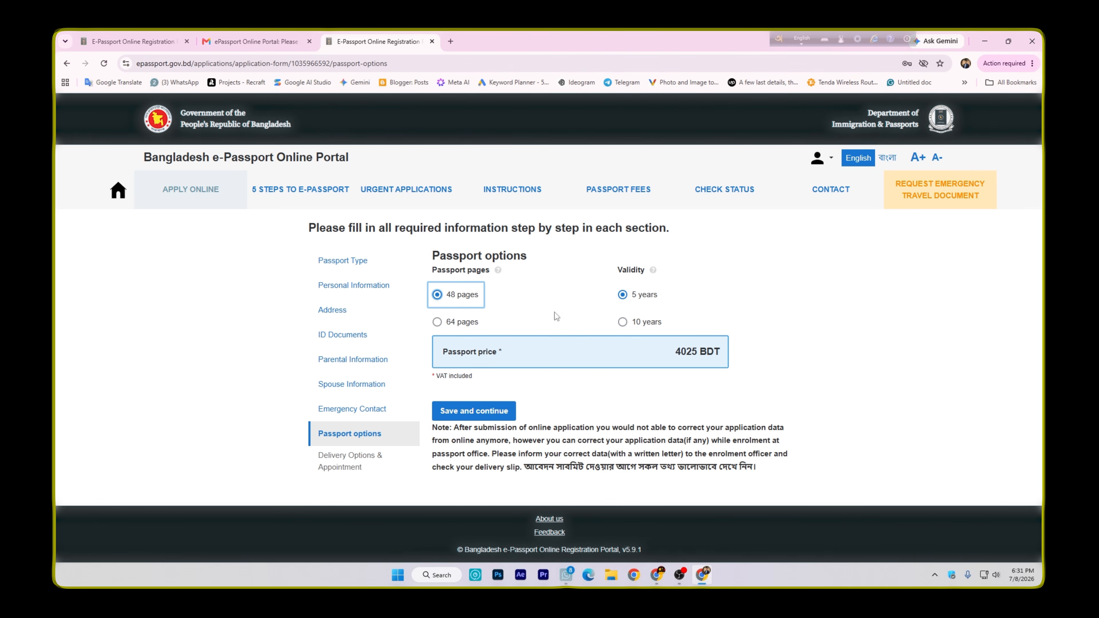
left_click_drag(672, 351, 699, 352)
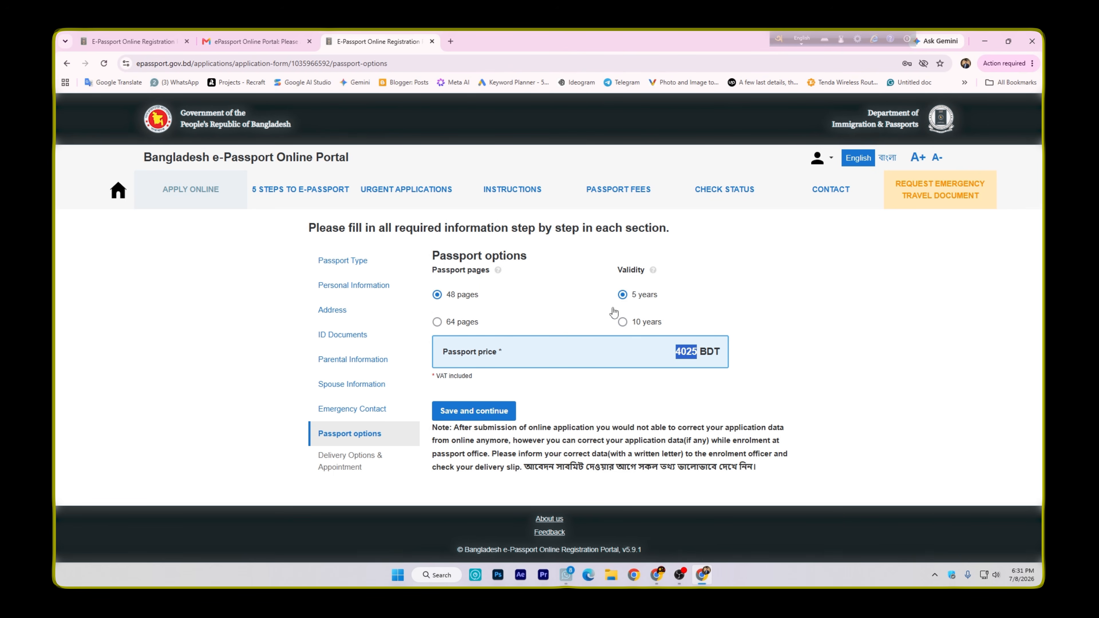
left_click(623, 322)
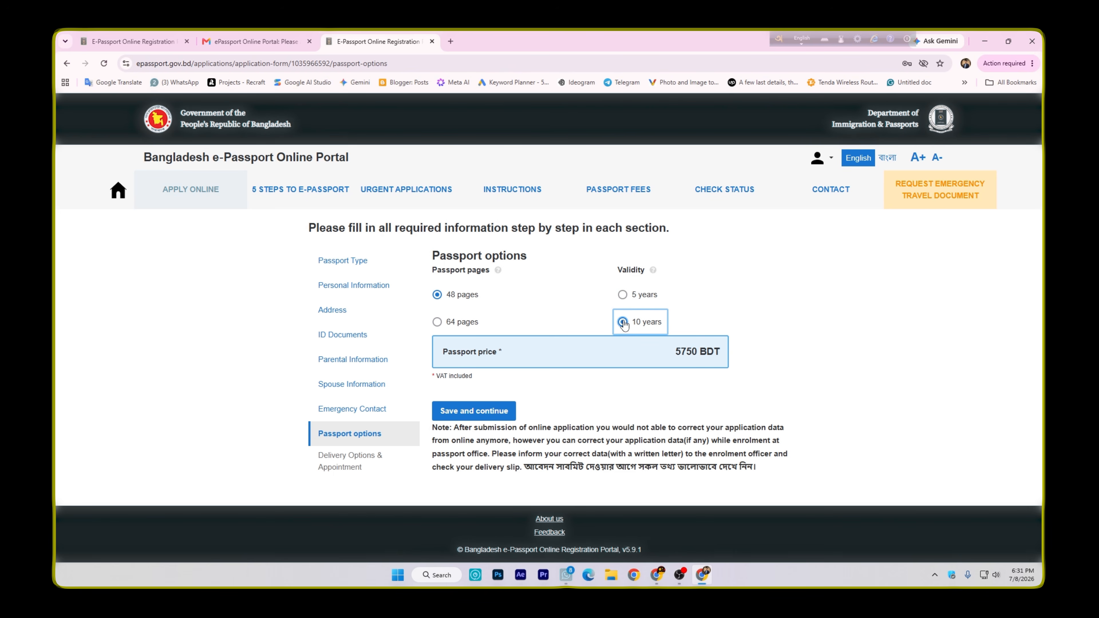
left_click(486, 413)
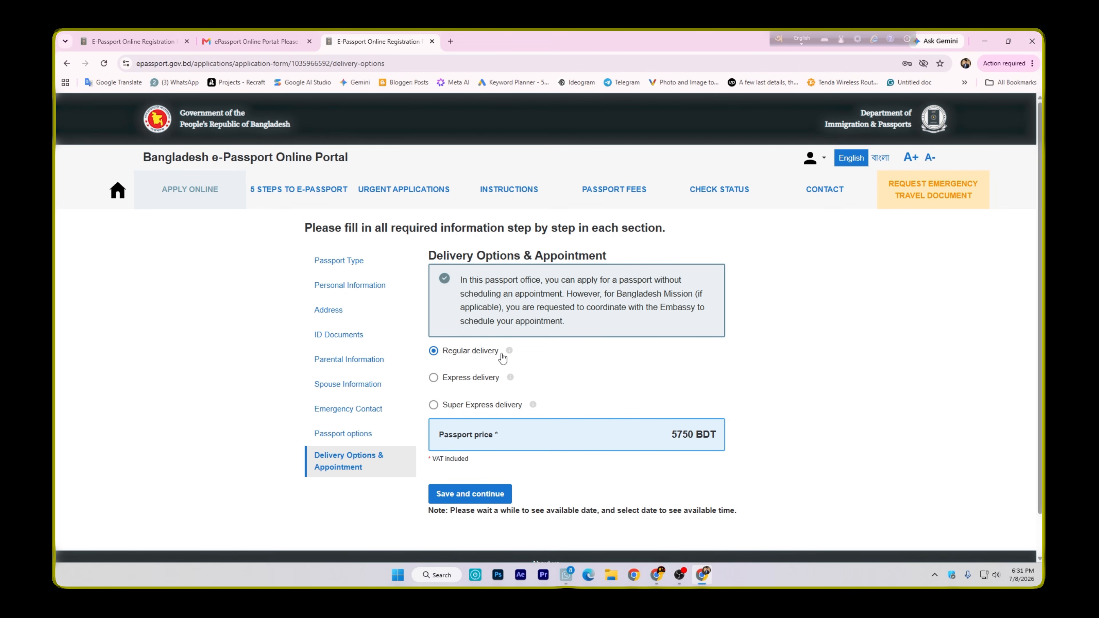
Compare the passport prices for Express and Super Express delivery and read the delivery time information
left_click(433, 377)
mouse_move(510, 383)
left_click_drag(671, 435, 694, 431)
left_click(433, 405)
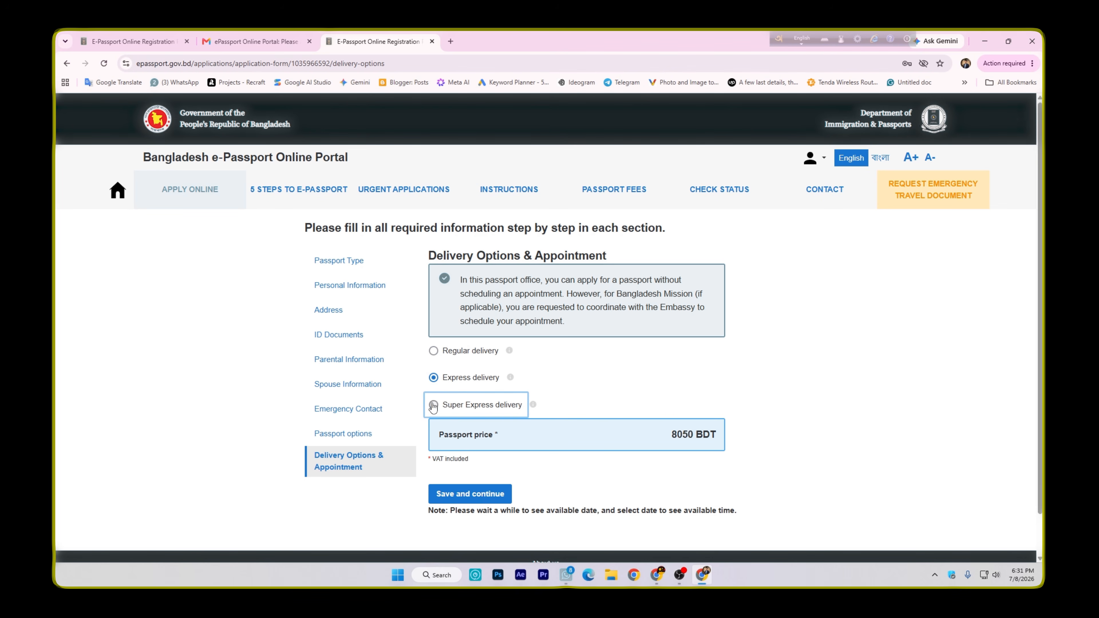
left_click_drag(667, 435, 692, 433)
left_click(453, 413)
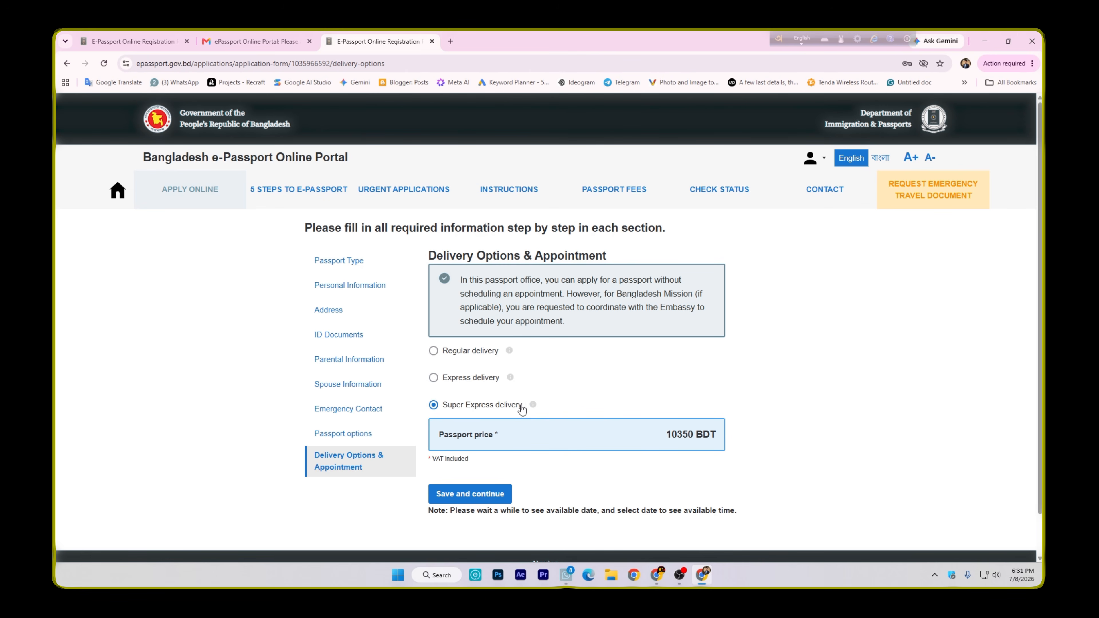
mouse_move(534, 405)
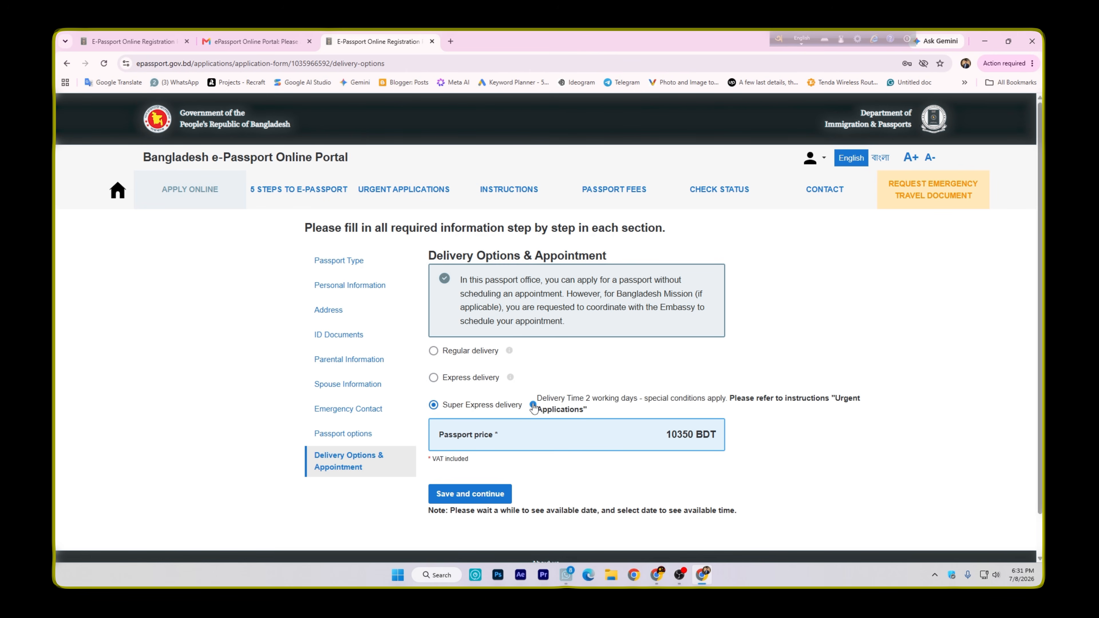
Choose Regular delivery and save the Delivery Options & Appointment section
left_click(433, 351)
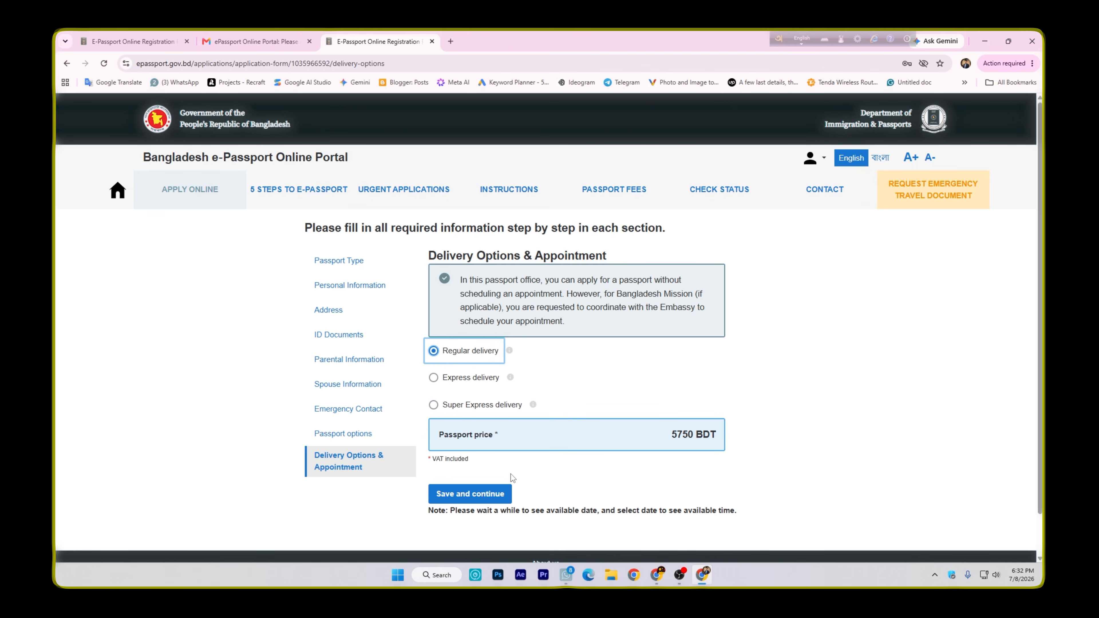
left_click(506, 492)
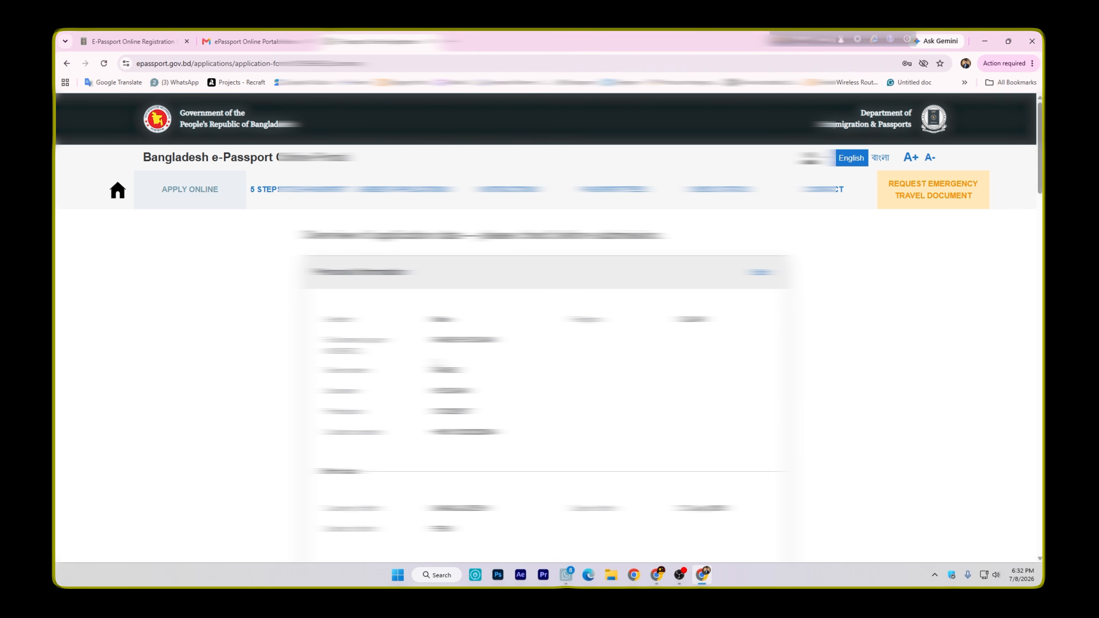
Review the application summary from the personal information through the addresses and ID documents to the declaration of consent
scroll(545, 390, "down", 15)
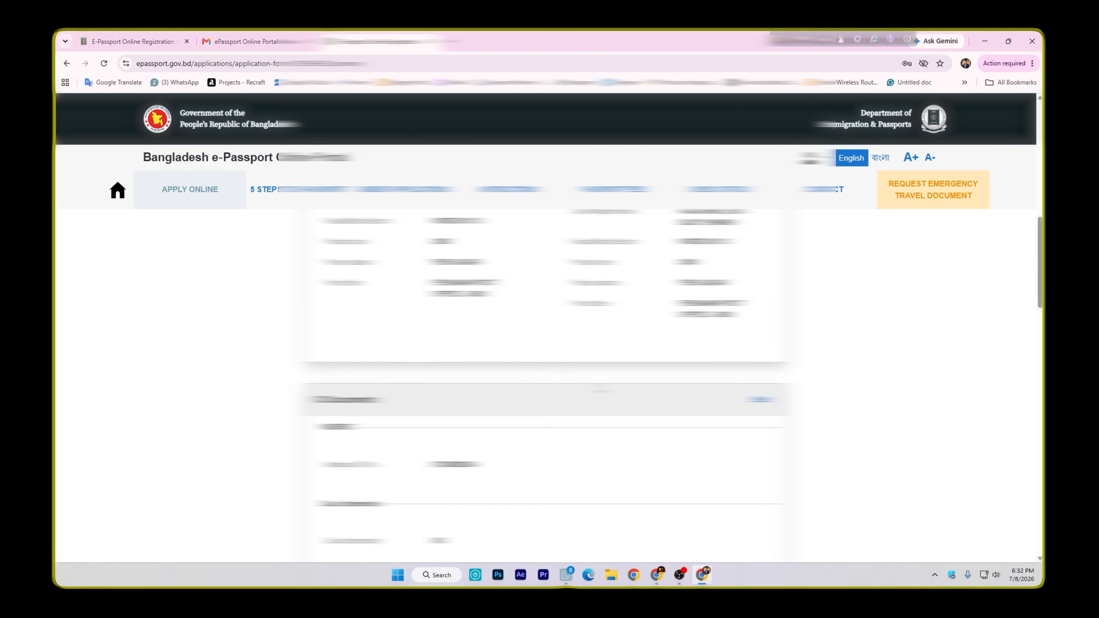
scroll(546, 390, "down", 12)
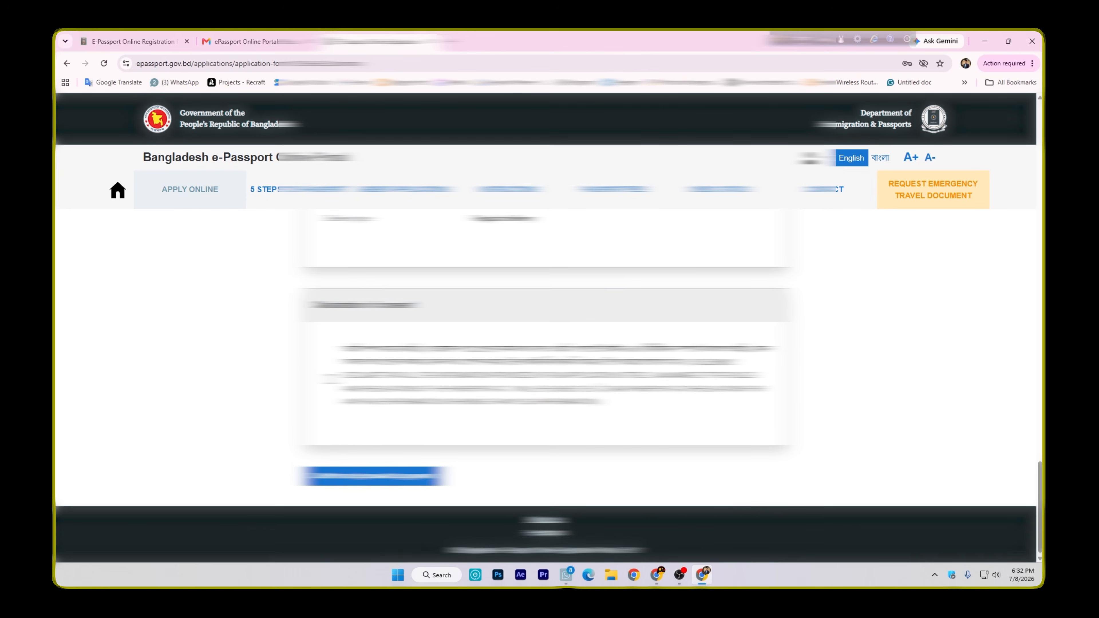
scroll(545, 389, "up", 20)
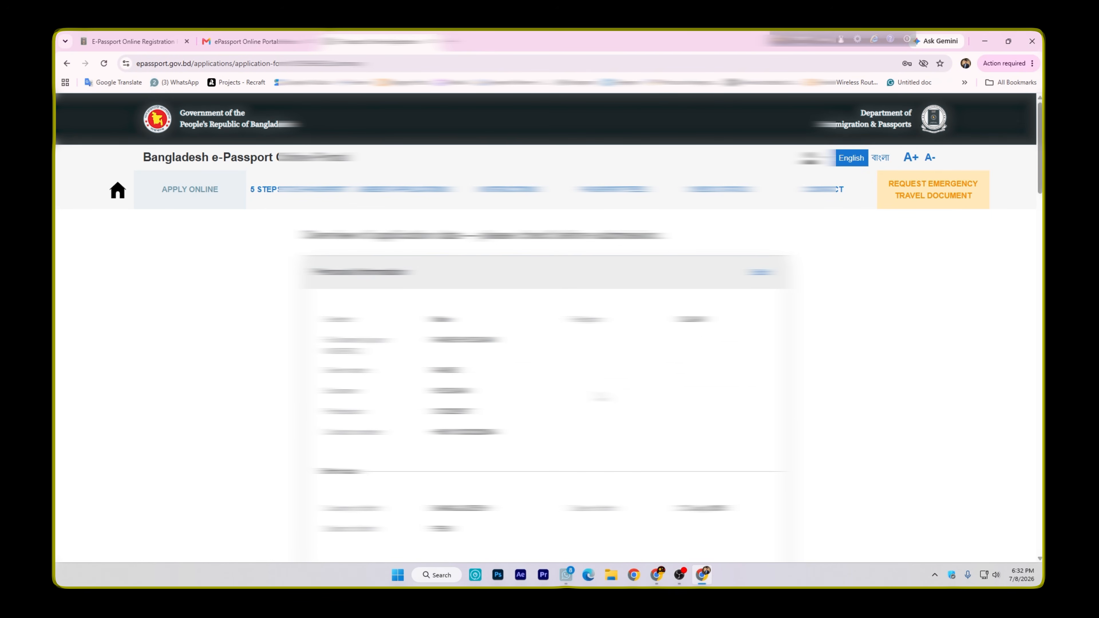
scroll(601, 397, "down", 2)
scroll(600, 397, "up", 2)
scroll(547, 376, "down", 10)
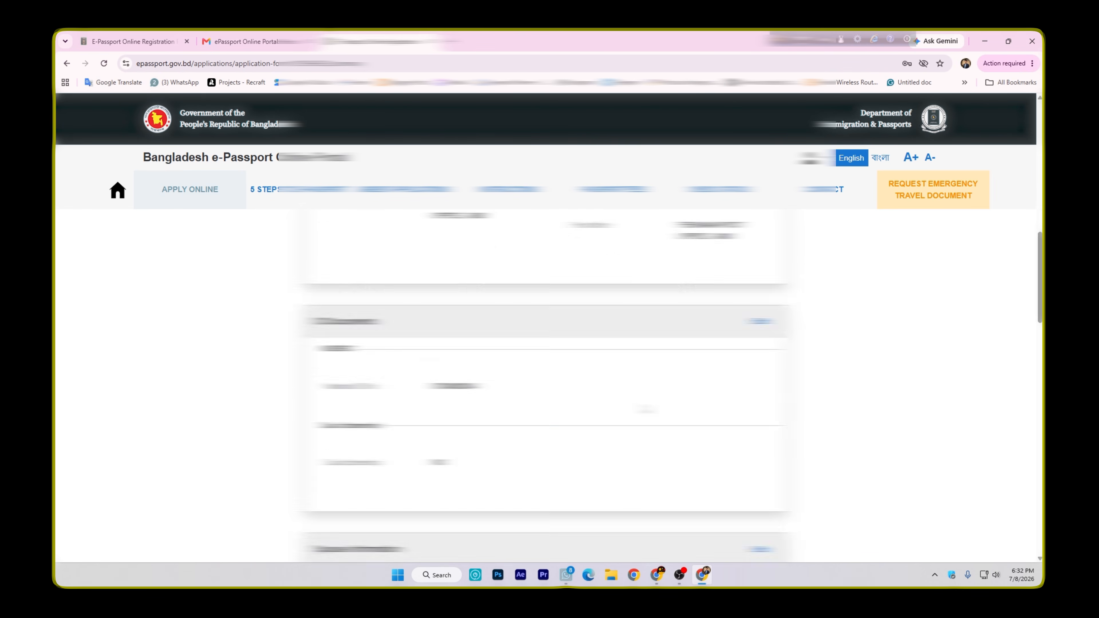
scroll(547, 375, "down", 1)
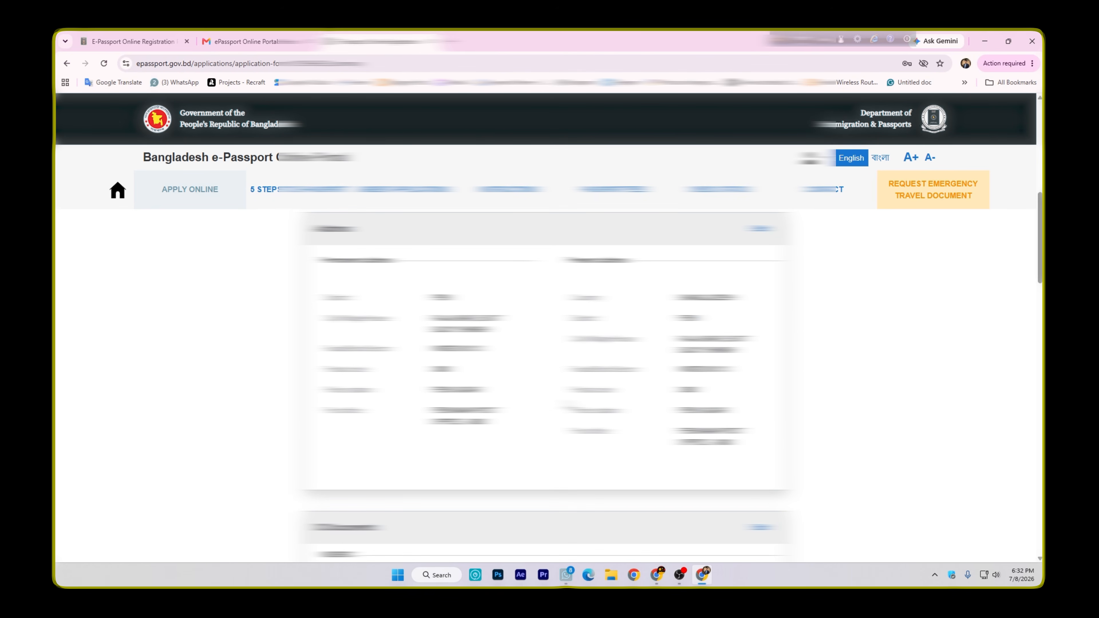
scroll(547, 375, "down", 5)
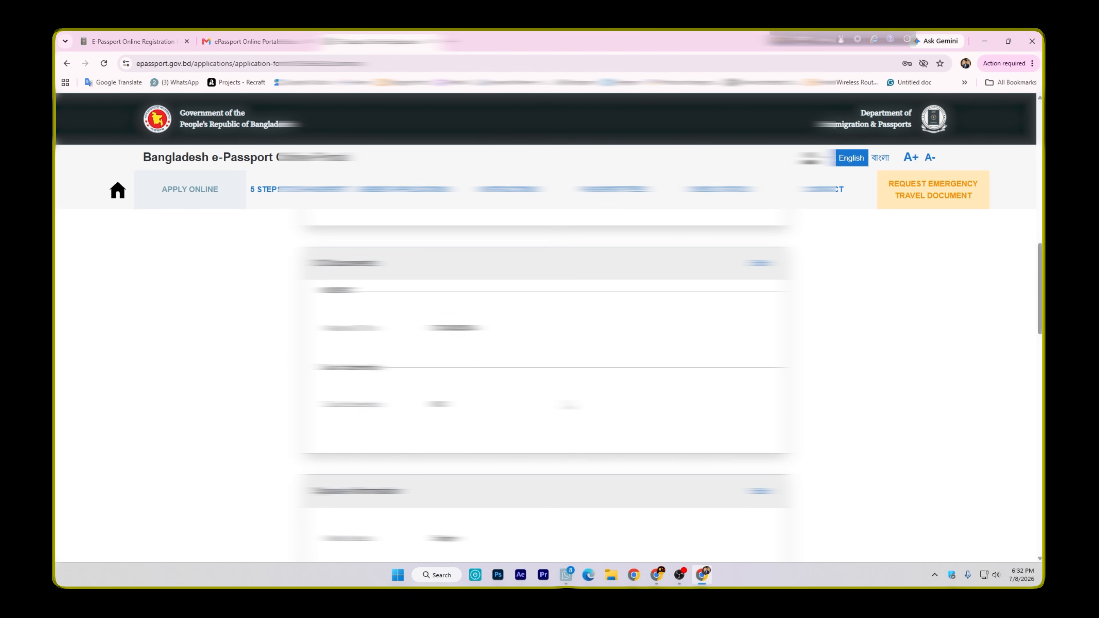
scroll(547, 375, "down", 3)
scroll(547, 376, "down", 9)
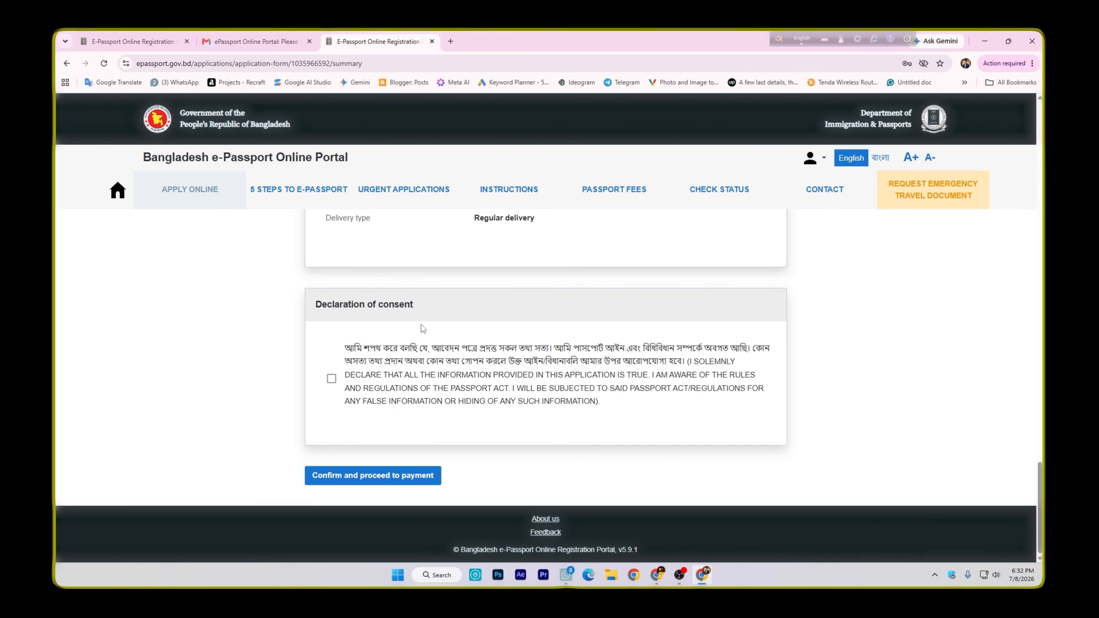
Accept the declaration of consent and confirm the application to proceed to payment
left_click(332, 379)
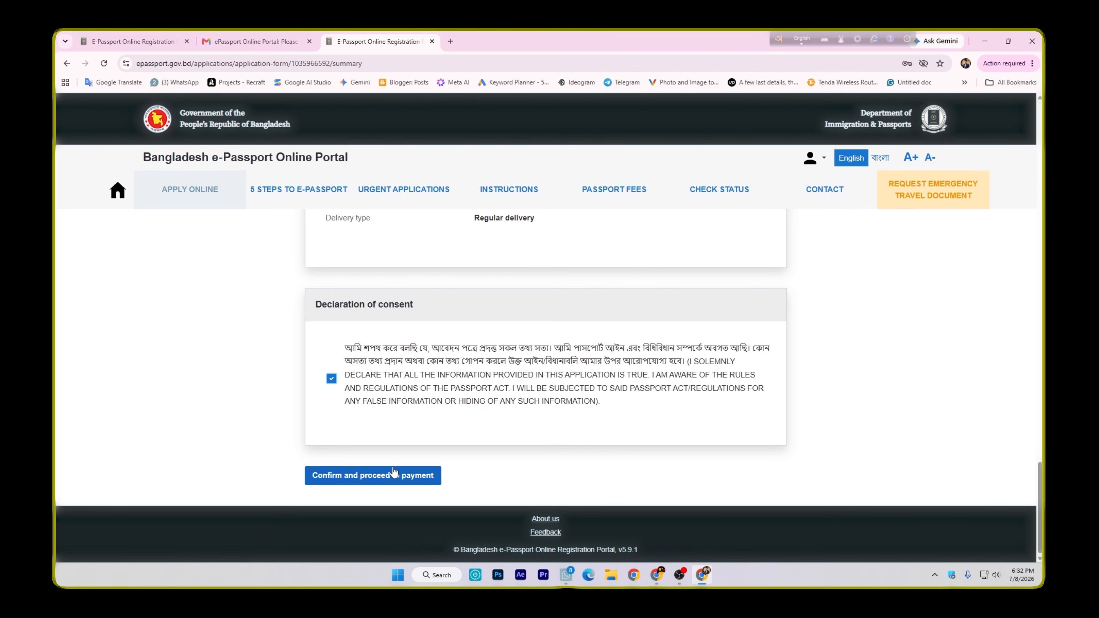
left_click(398, 476)
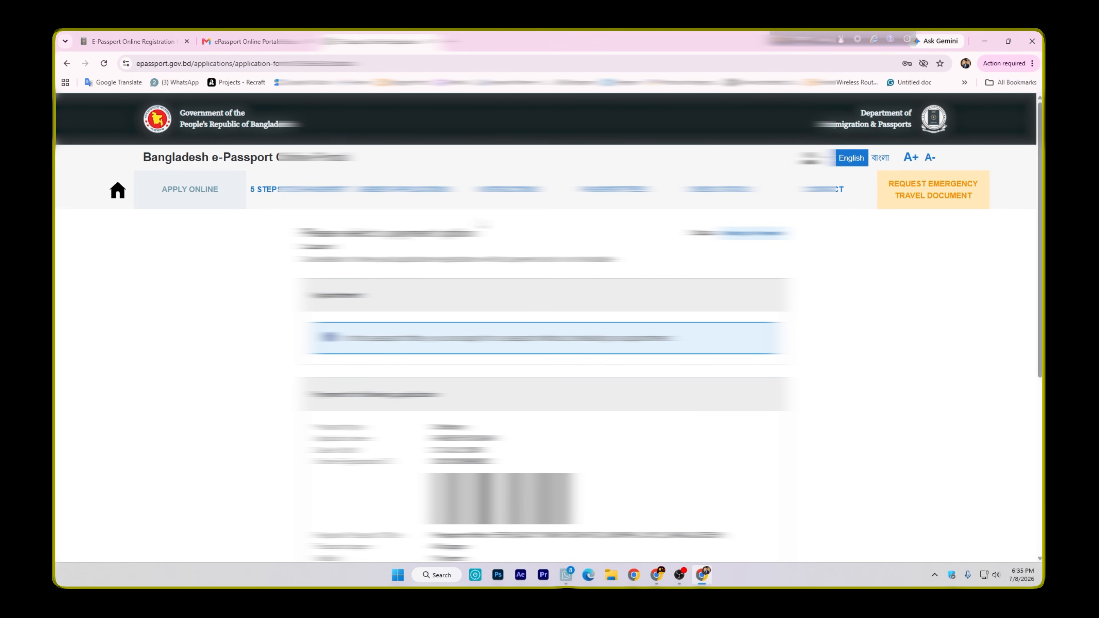
Check the application's status on the payment page and look at the online and offline payment options
left_click_drag(691, 234, 761, 234)
scroll(545, 346, "down", 6)
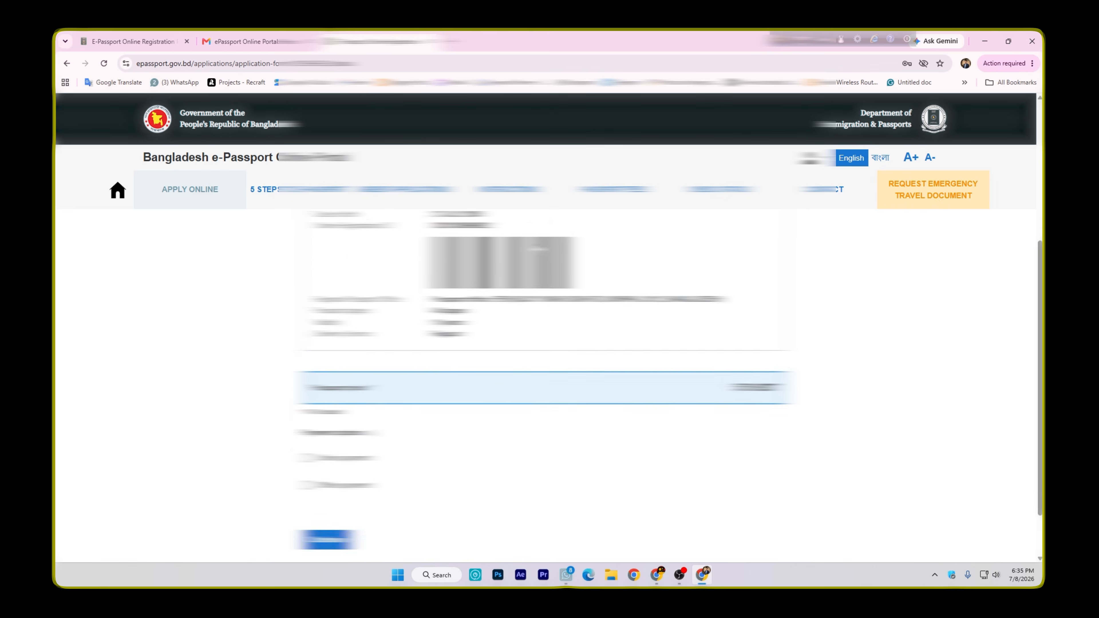
left_click(308, 393)
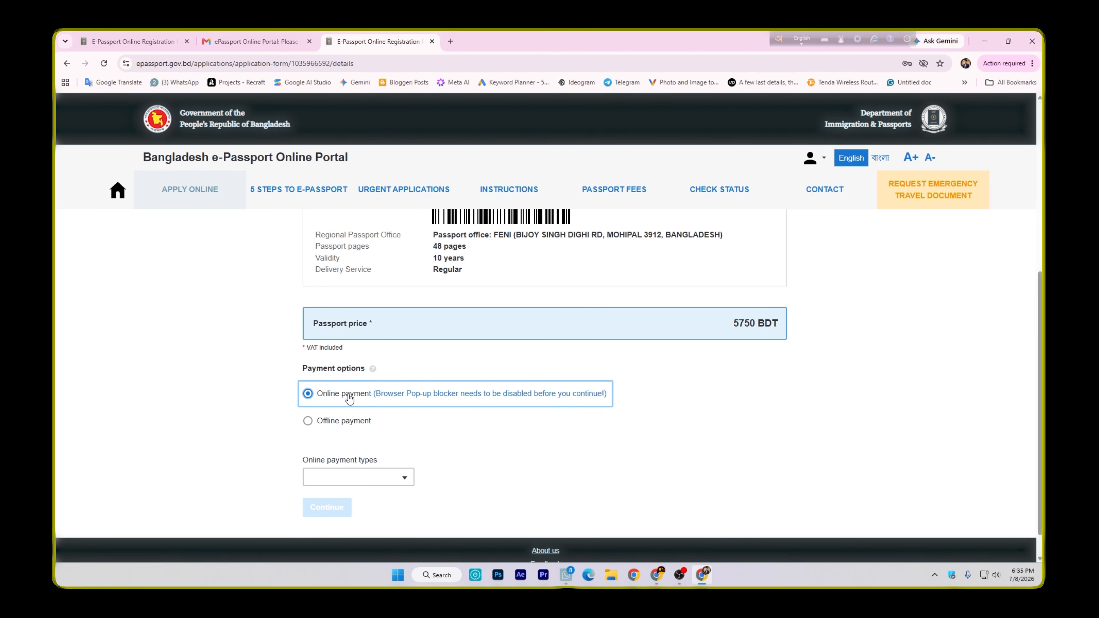
left_click(308, 421)
scroll(309, 425, "down", 1)
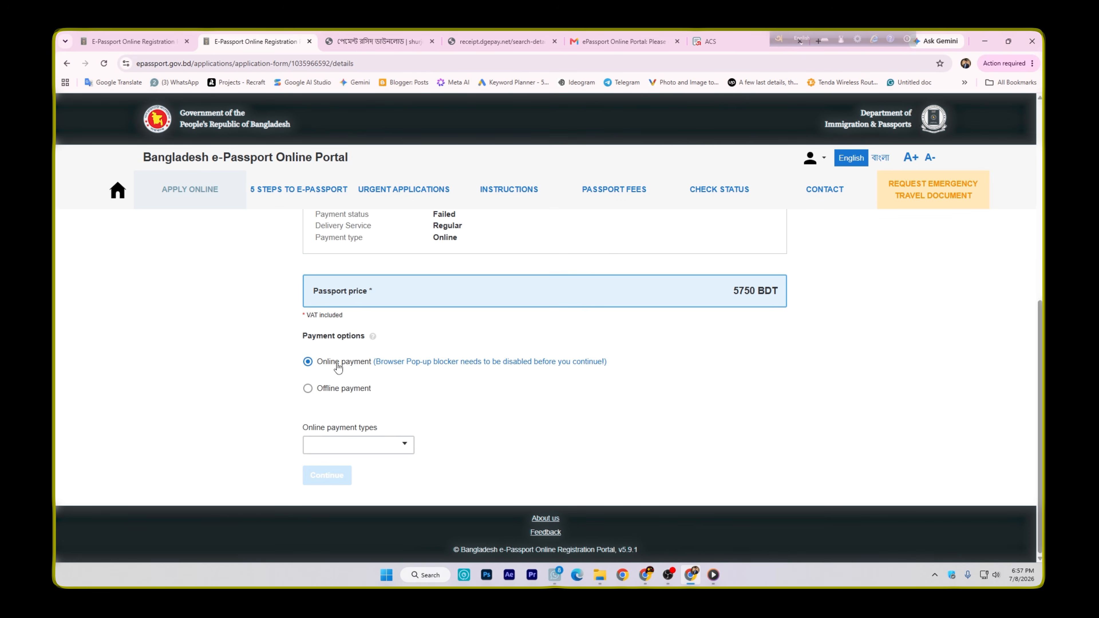
Set the online payment type to SHURJO_PAY and continue to the payment gateway
left_click(343, 446)
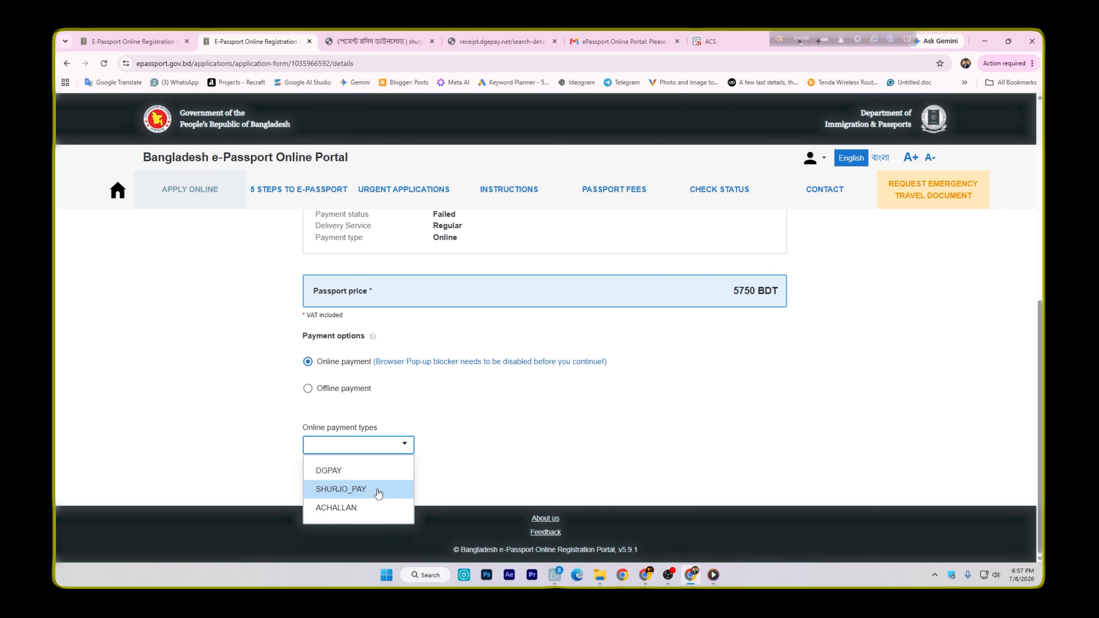
left_click(346, 489)
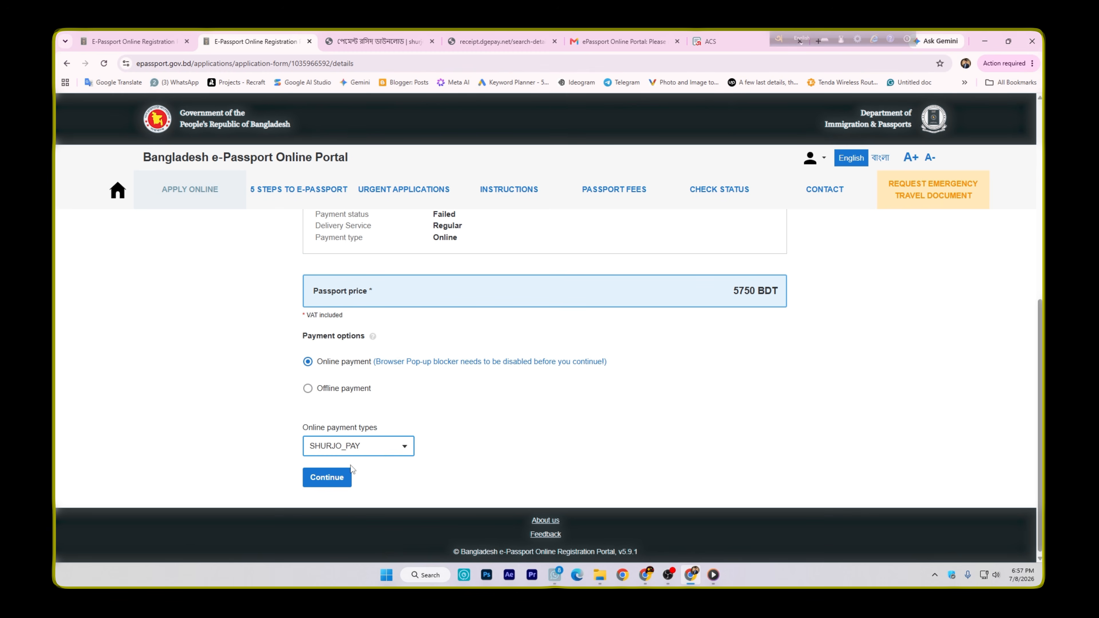
left_click(326, 478)
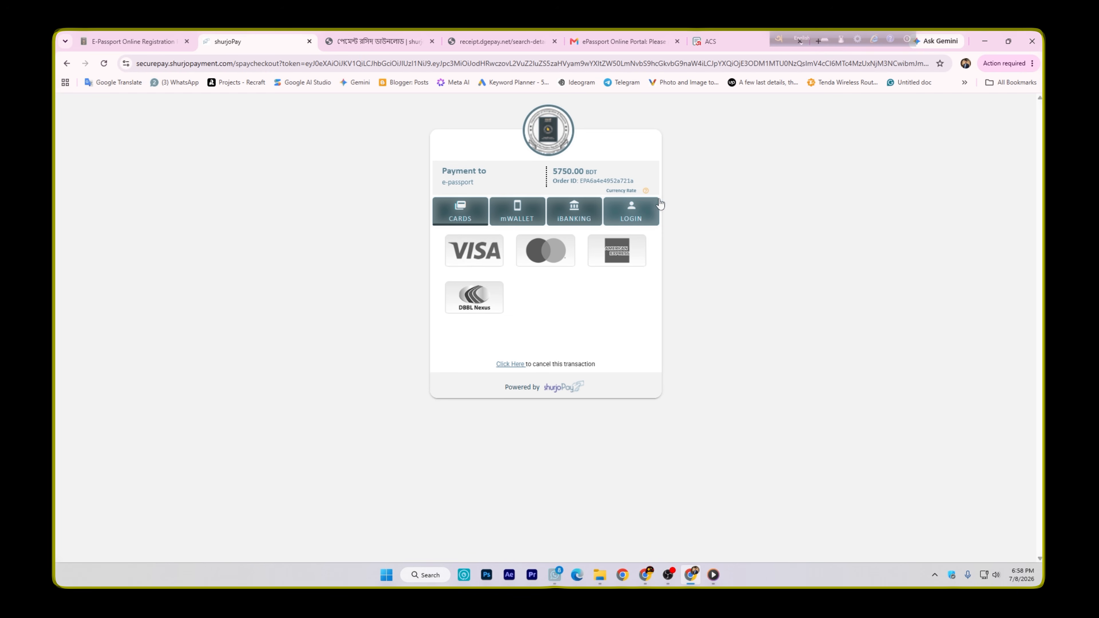
Choose bKash among the mobile wallets for the passport fee and start the payment
left_click(574, 212)
left_click(529, 212)
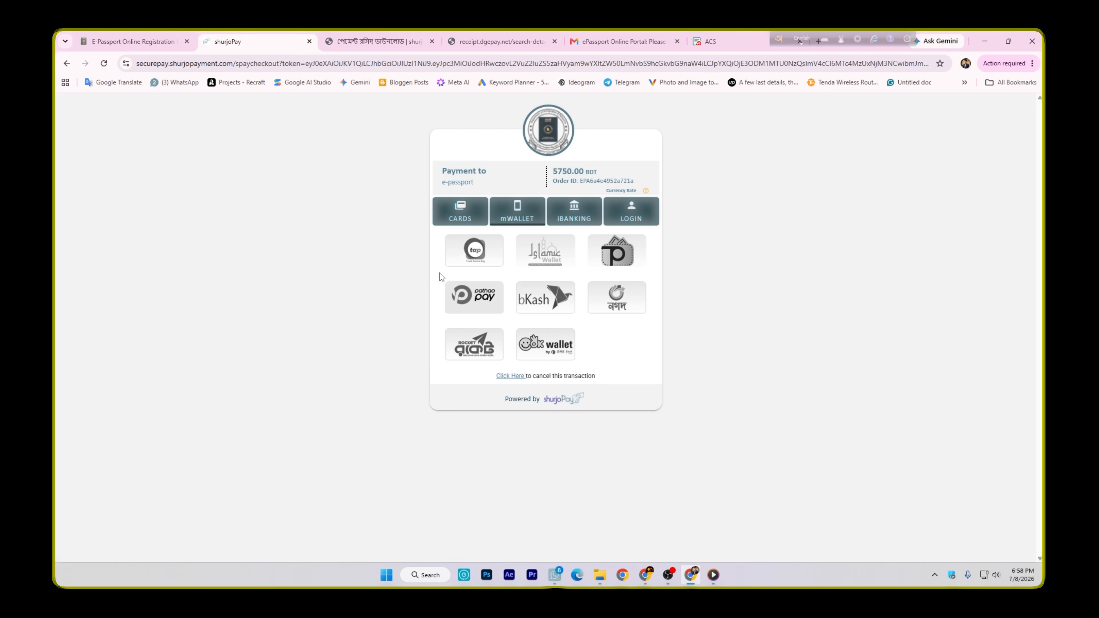
left_click(544, 300)
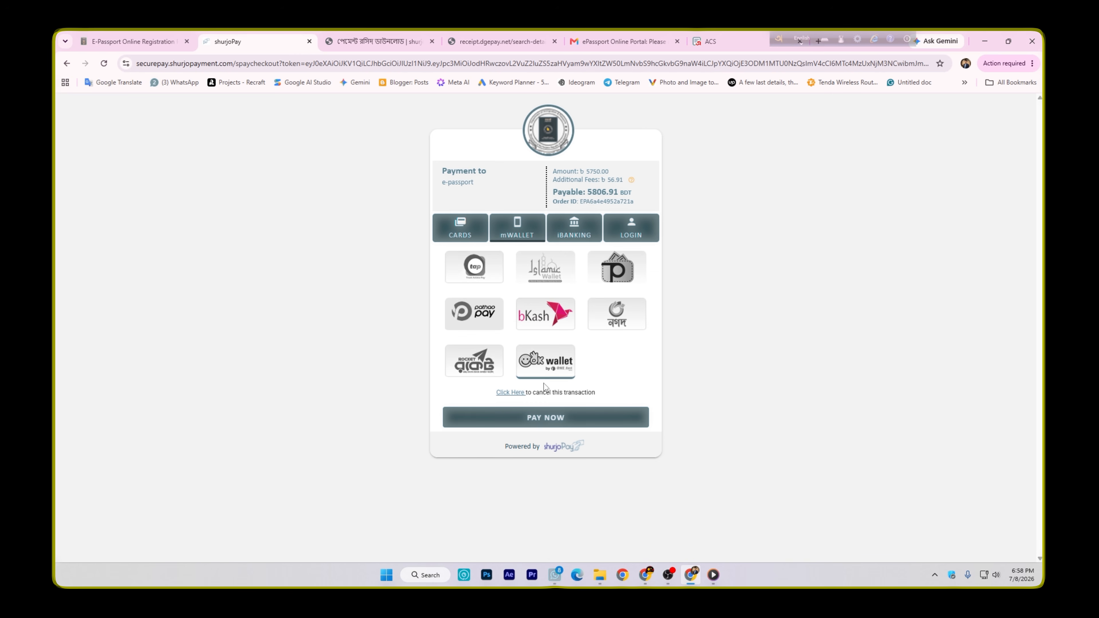
left_click(559, 421)
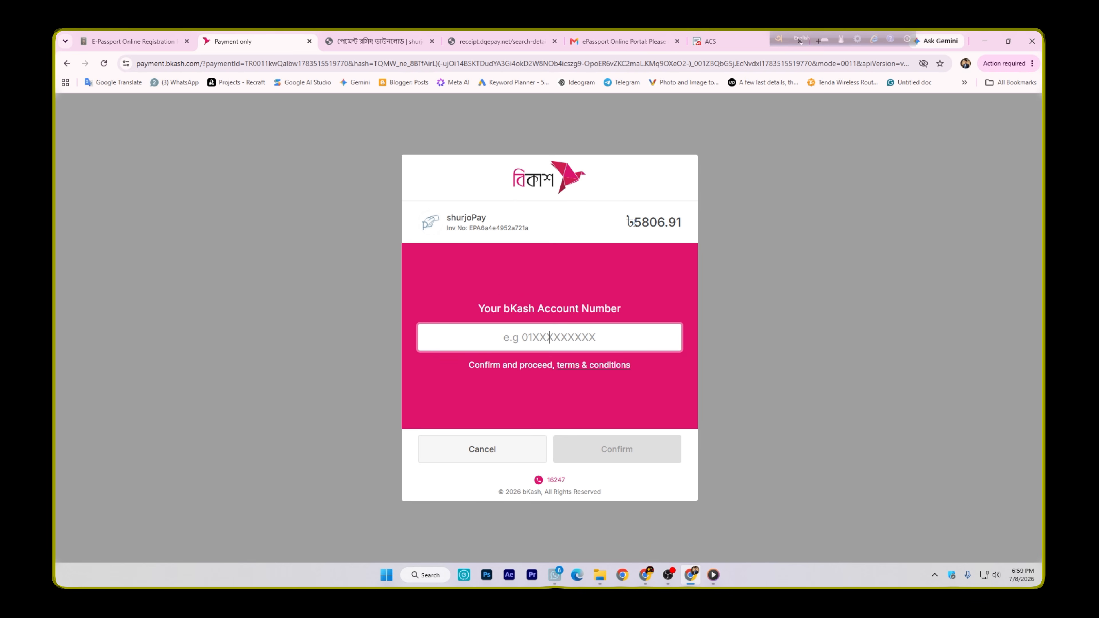
Authorize the bKash payment with the account number, the verification code and the account PIN
left_click_drag(633, 223, 666, 226)
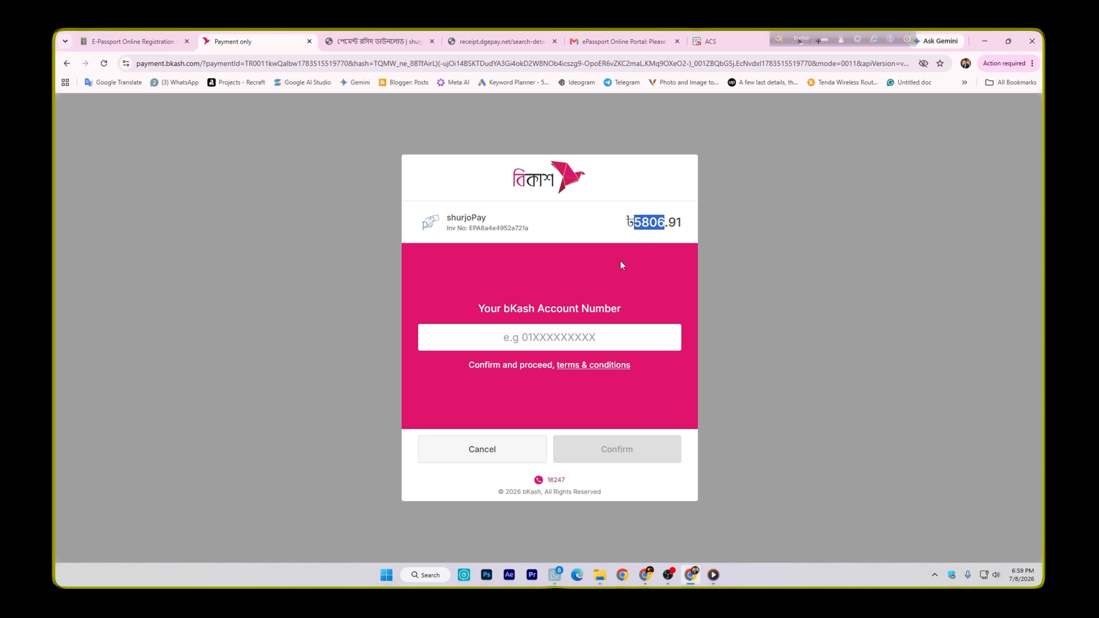
left_click(539, 337)
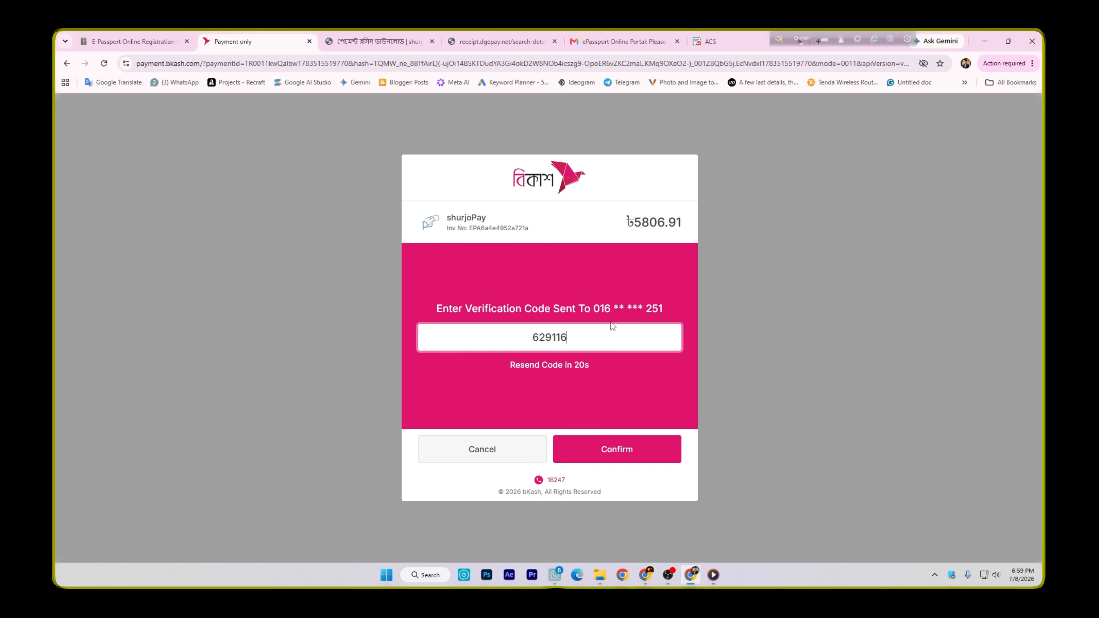
left_click(617, 450)
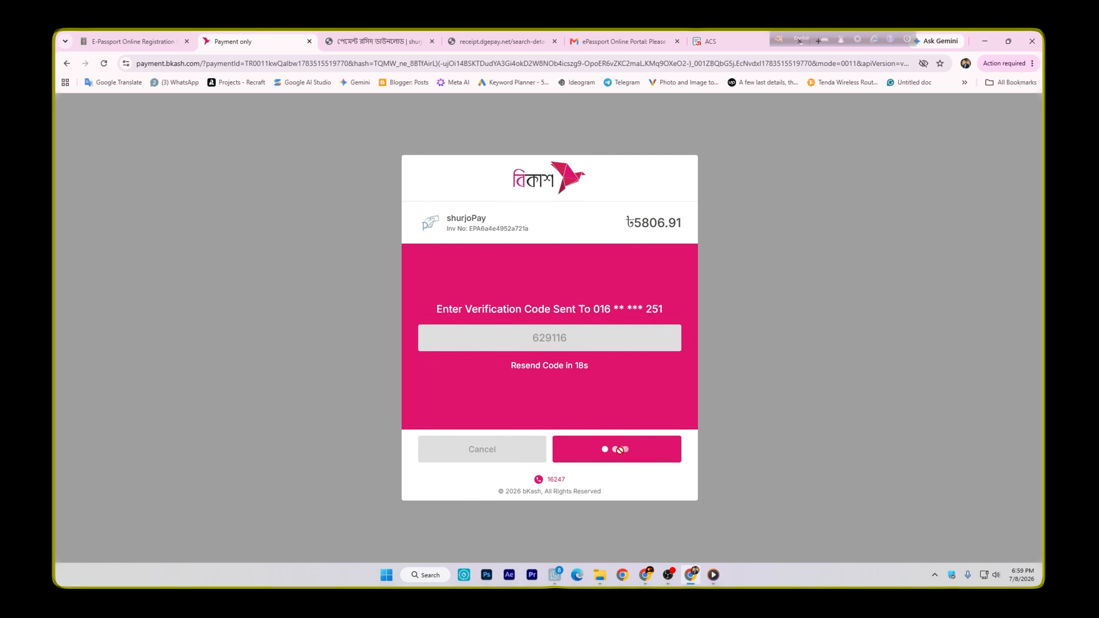
type("*****")
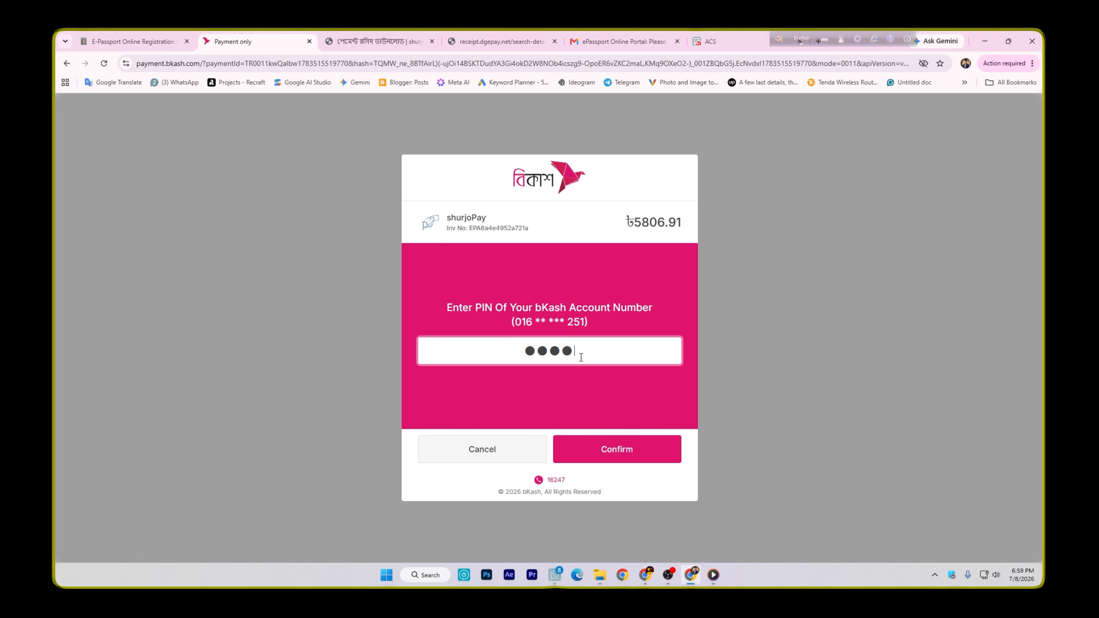
key("Return")
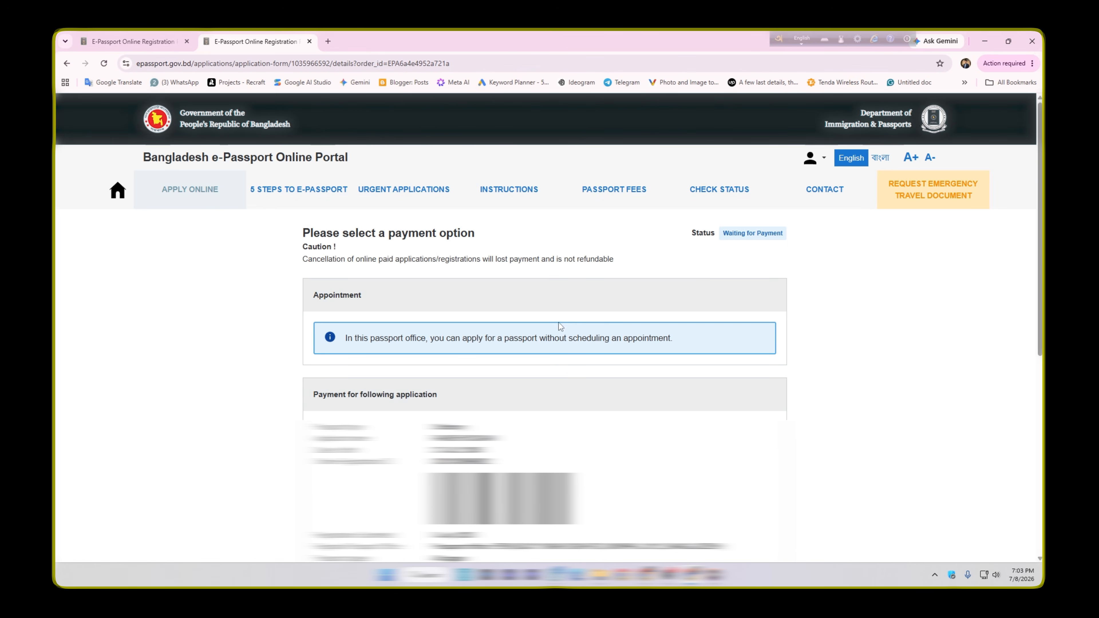
Check the application's status on the payment page, request the latest payment status and read the response
left_click_drag(692, 233, 779, 234)
left_click(775, 251)
scroll(736, 255, "down", 10)
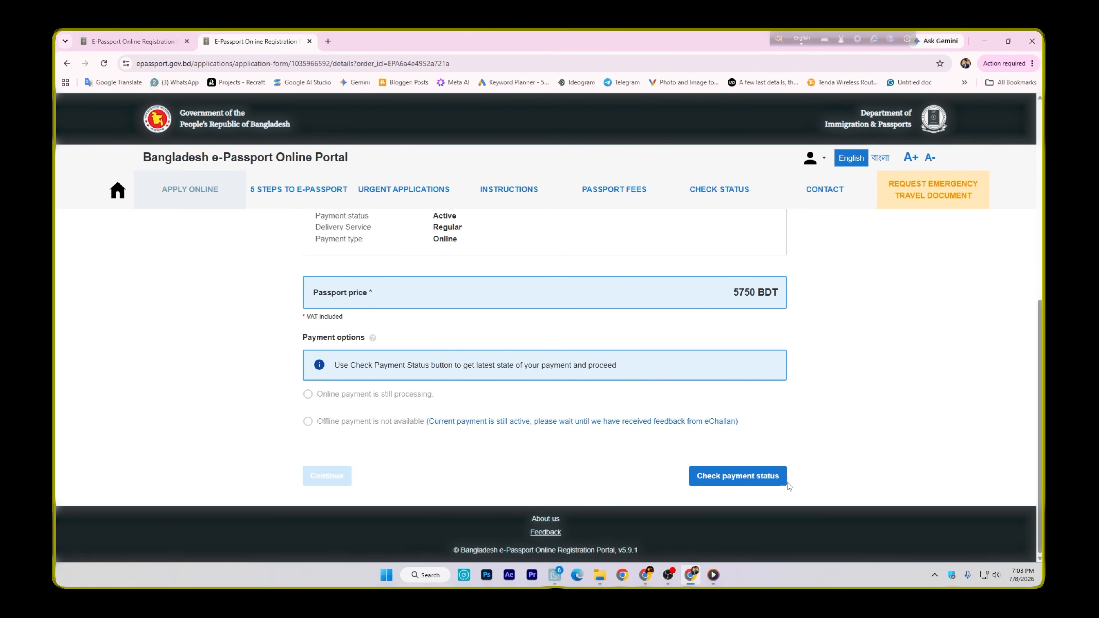
left_click(732, 483)
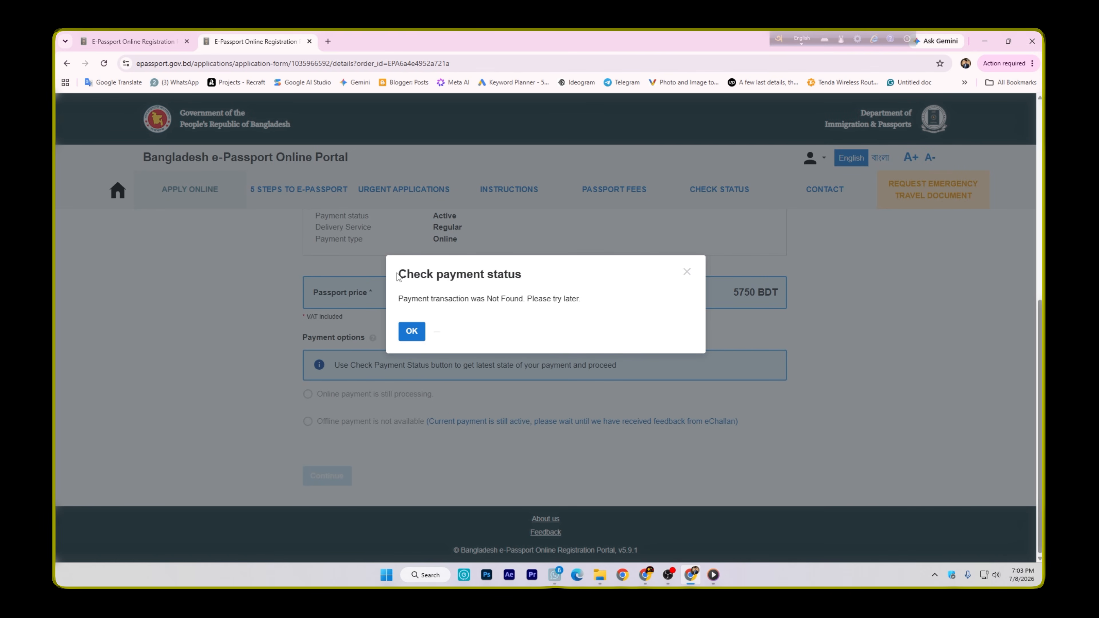
left_click_drag(400, 302, 582, 303)
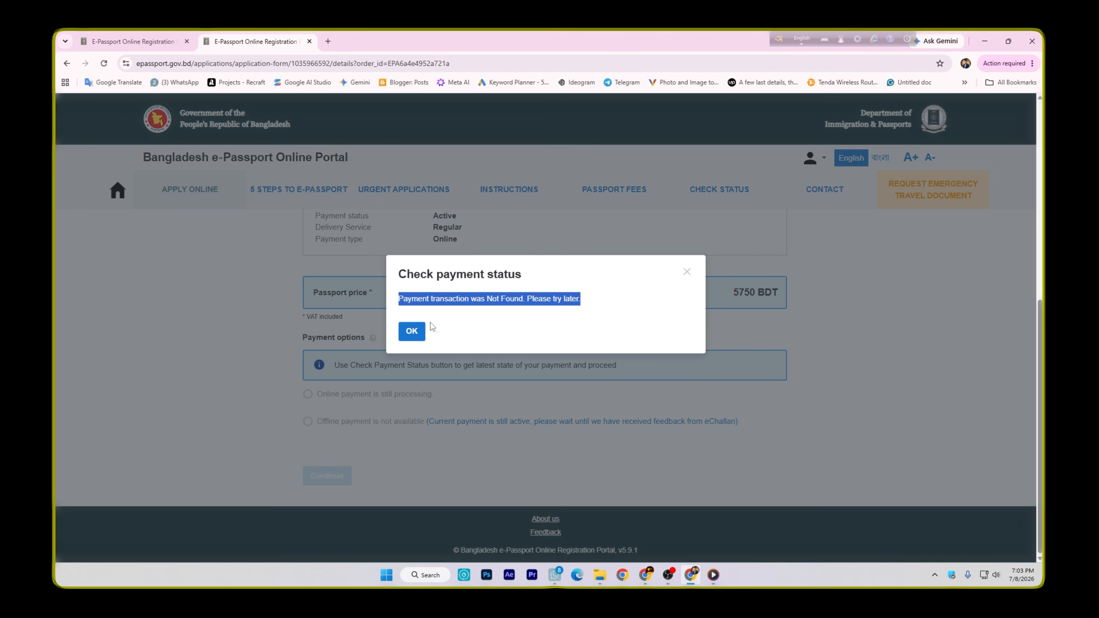
Dismiss the payment status message, reload the application's payment page and look over its payment section again
left_click(411, 332)
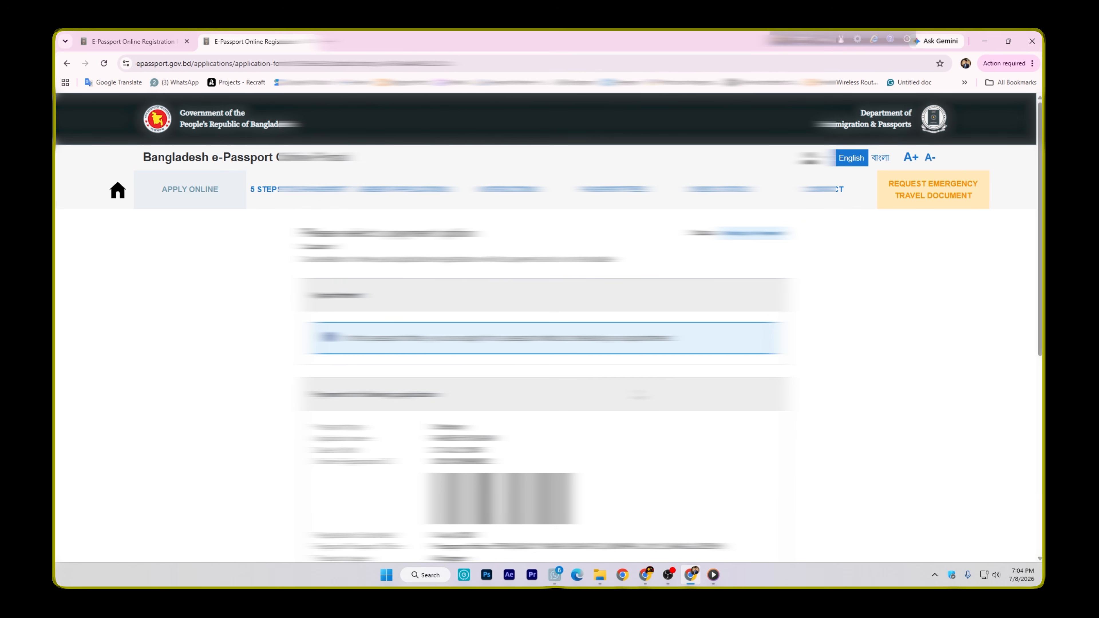
scroll(546, 368, "down", 10)
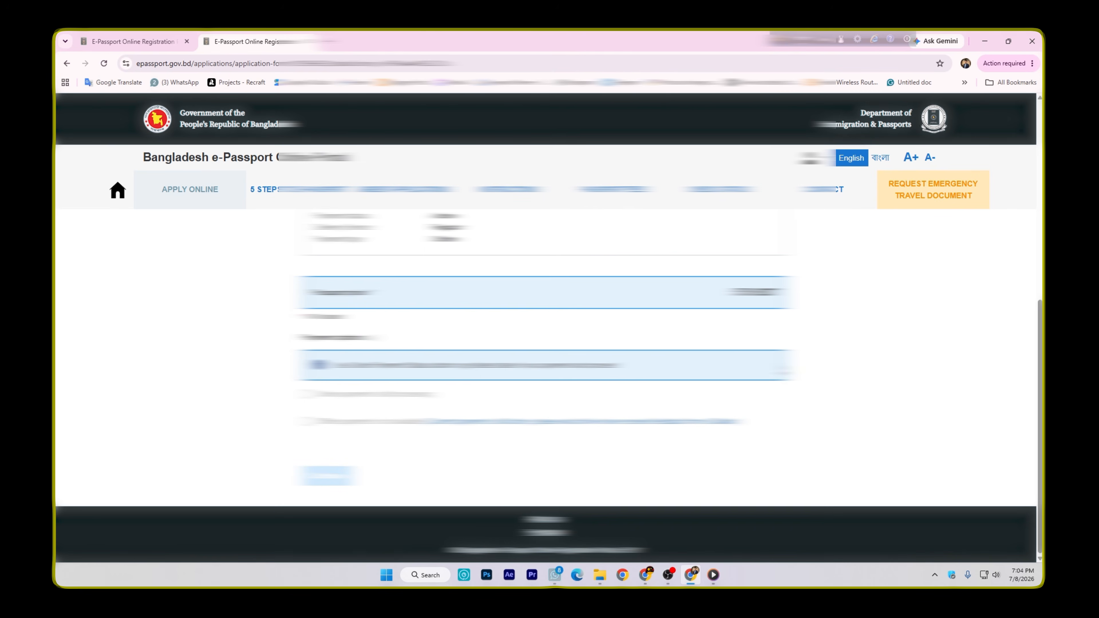
left_click(104, 63)
scroll(694, 454, "down", 2)
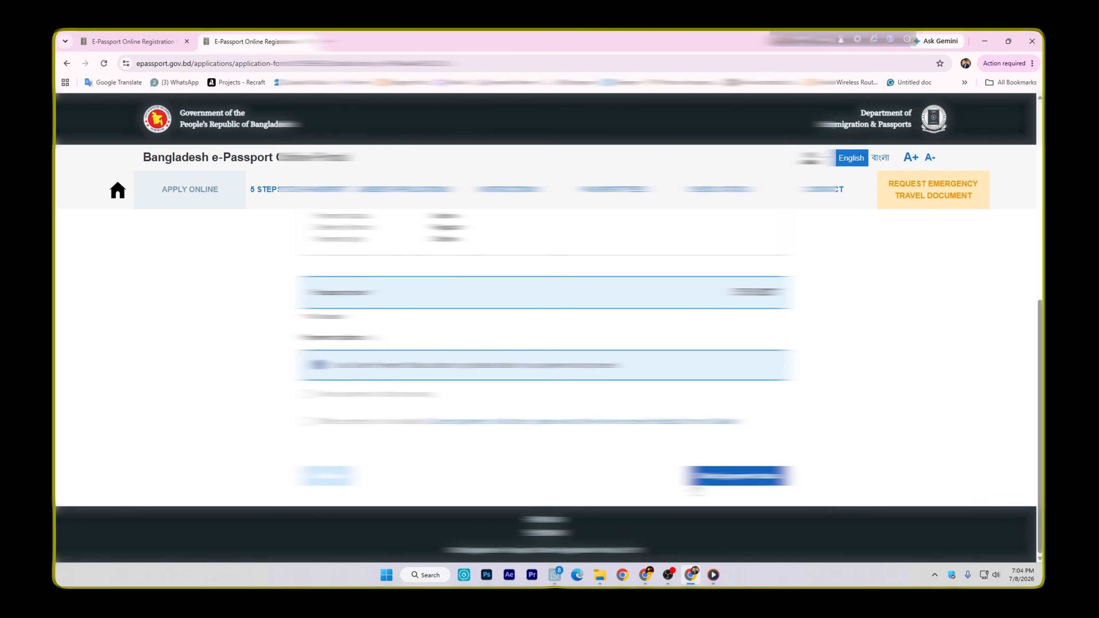
scroll(745, 476, "up", 8)
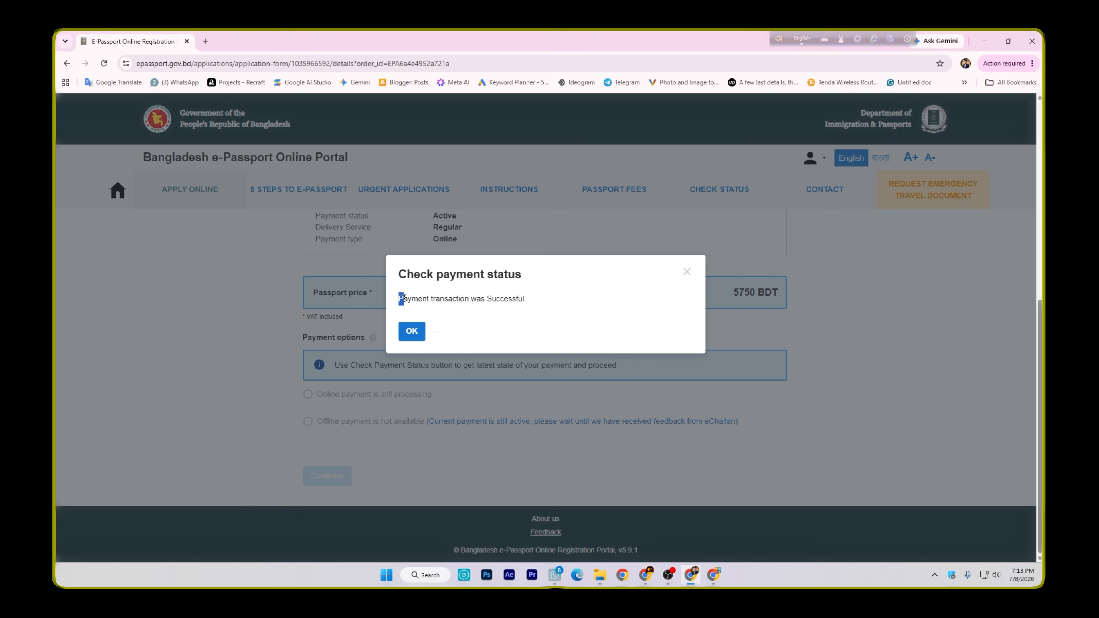
Read the new payment status response and acknowledge it to proceed with the application
left_click_drag(399, 298, 533, 302)
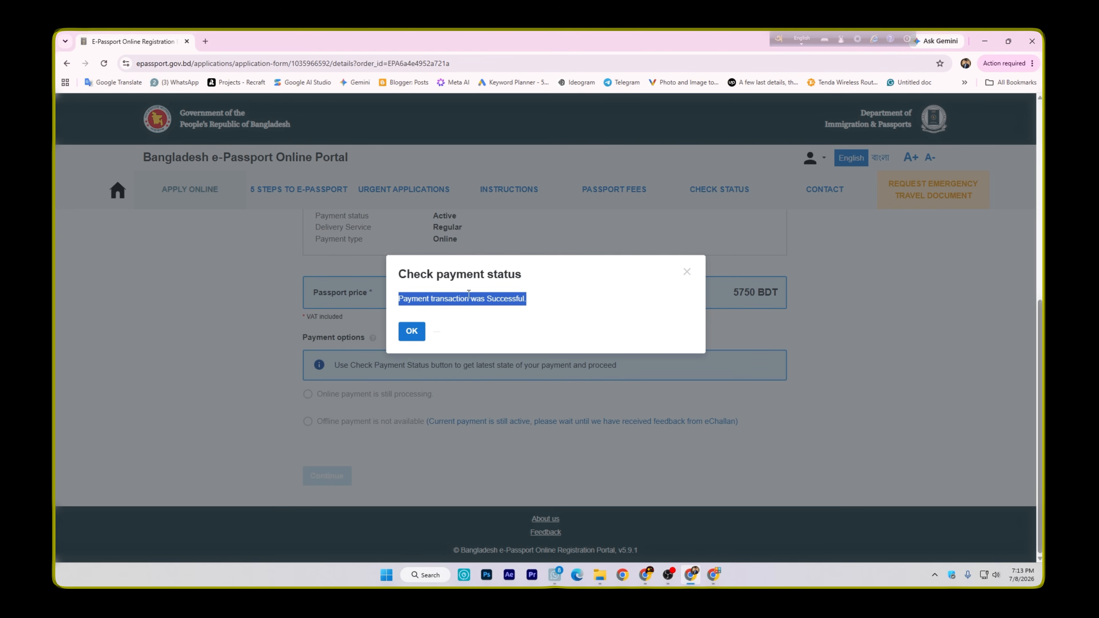
left_click(461, 300)
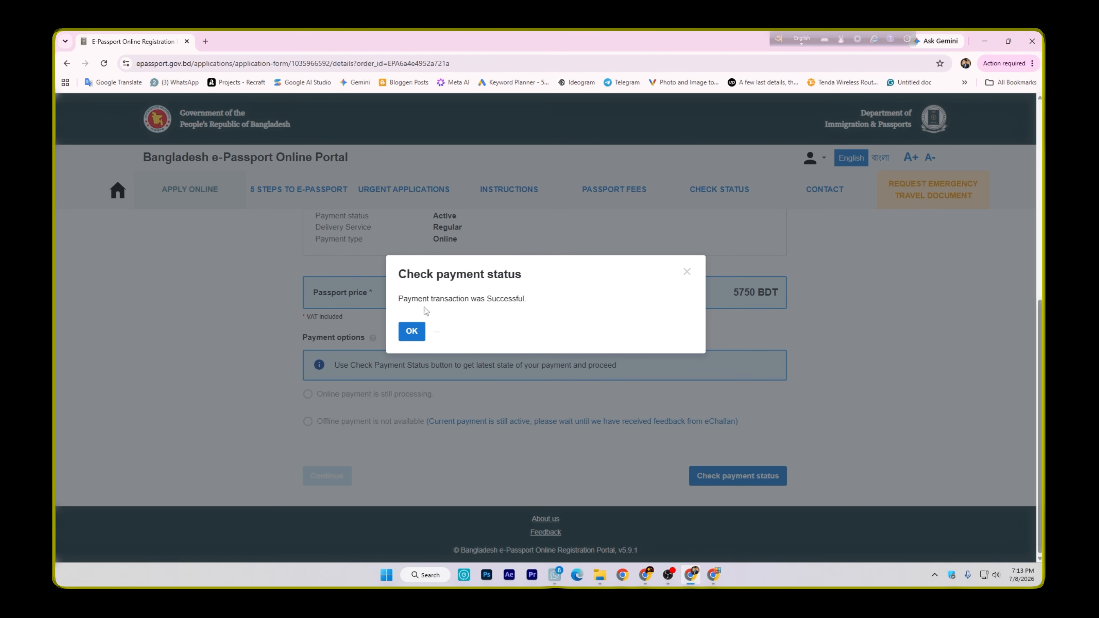
left_click(412, 335)
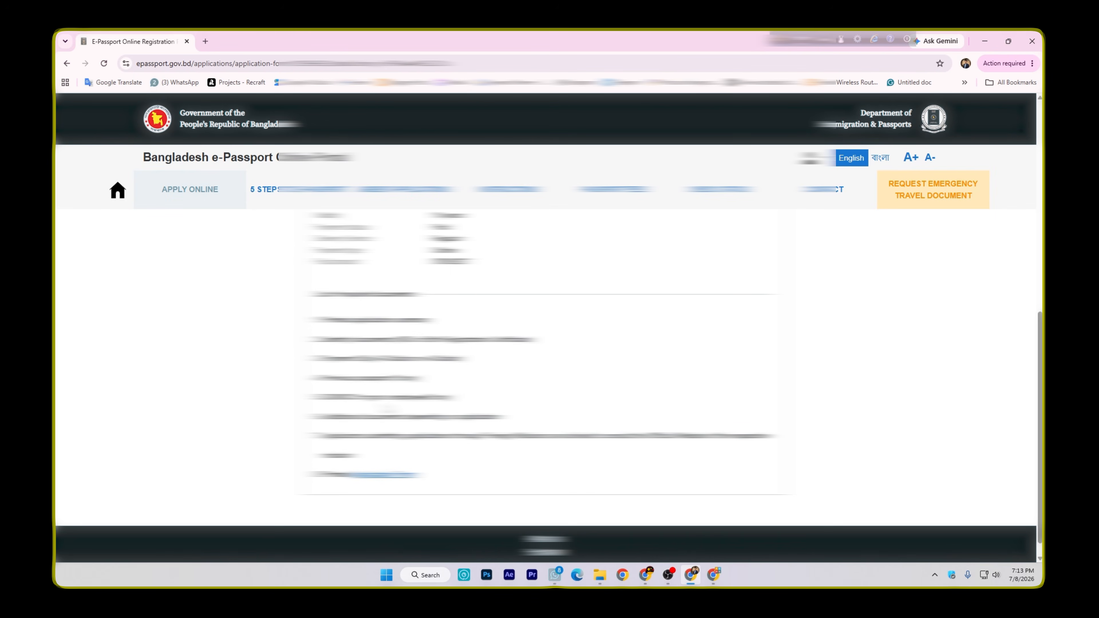
Check the application's status after payment and look through the submission notice and application summary
scroll(545, 389, "up", 5)
scroll(746, 246, "up", 3)
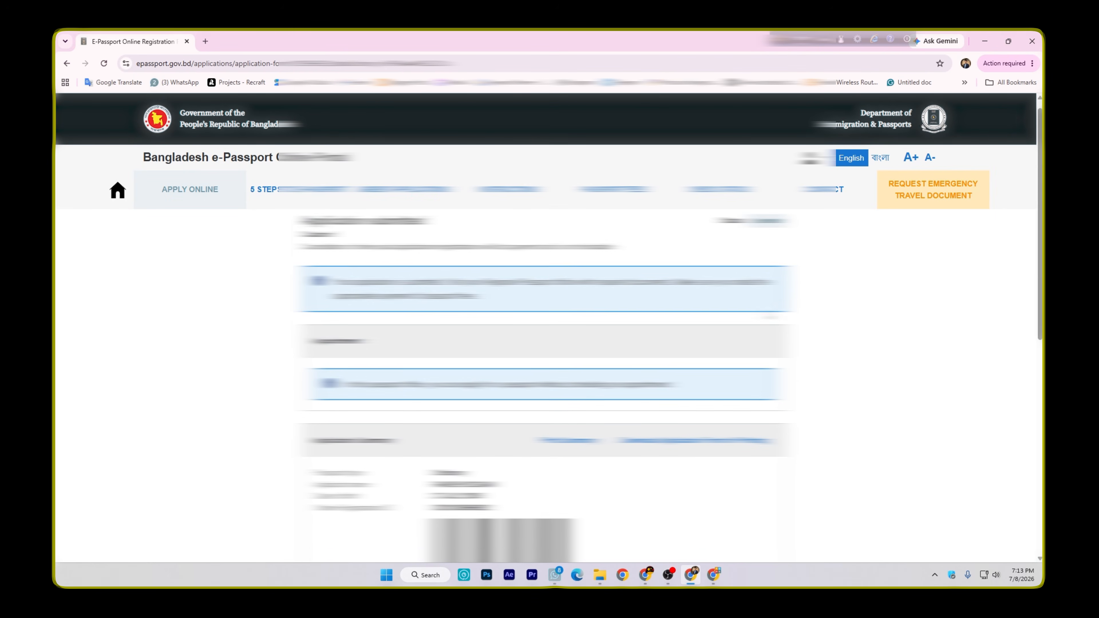
left_click_drag(755, 235, 783, 234)
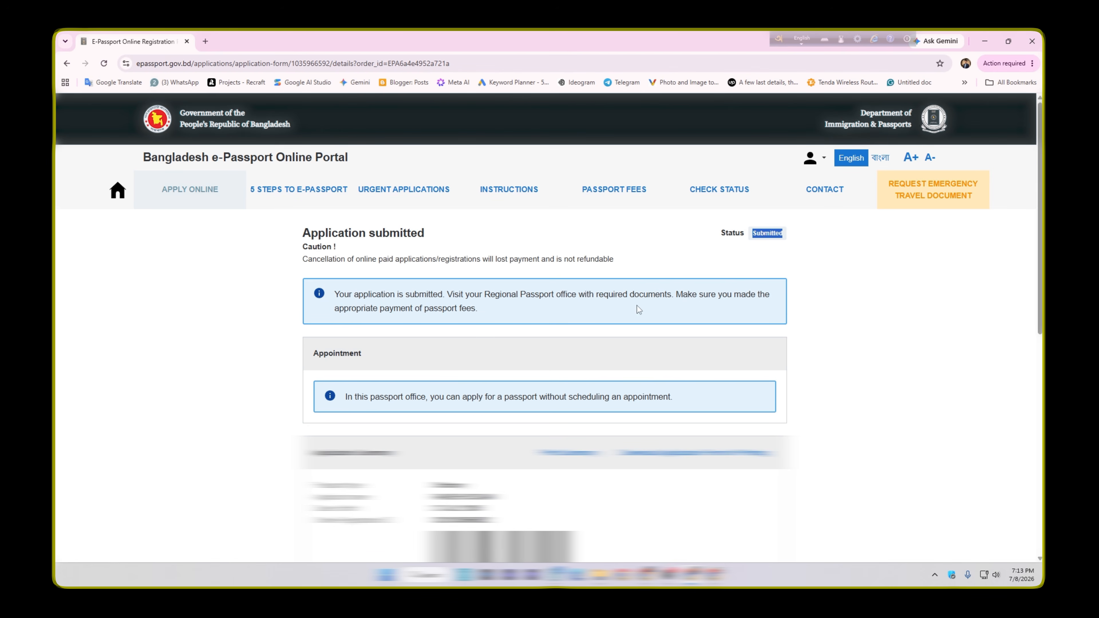
scroll(557, 366, "down", 3)
scroll(367, 358, "down", 5)
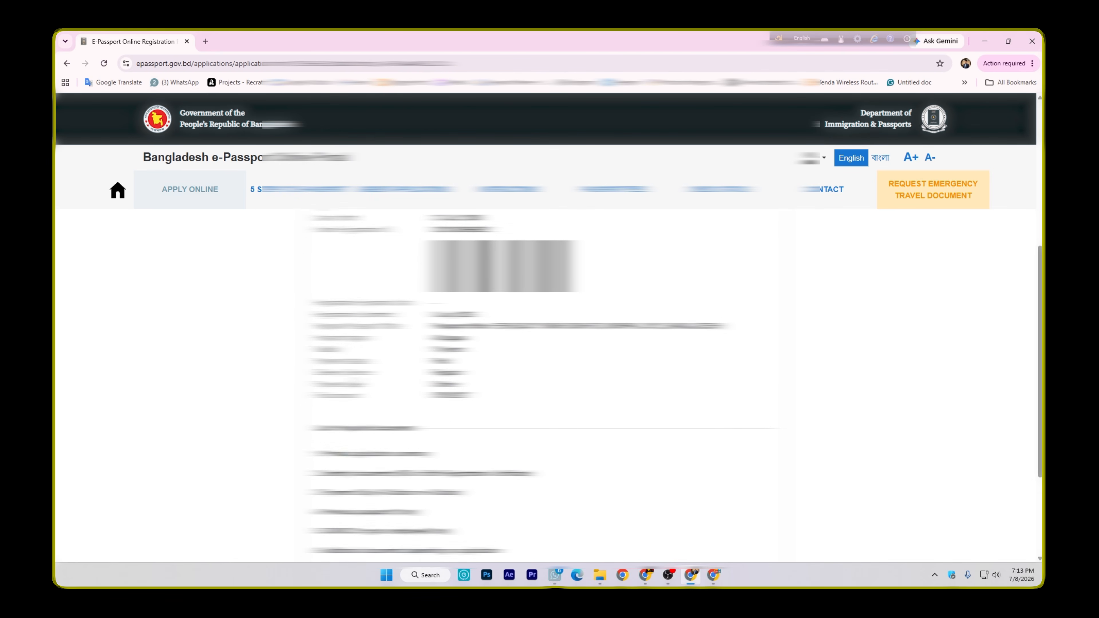
Print the application summary with Save as PDF as the destination and save the file
scroll(367, 358, "up", 4)
left_click(570, 318)
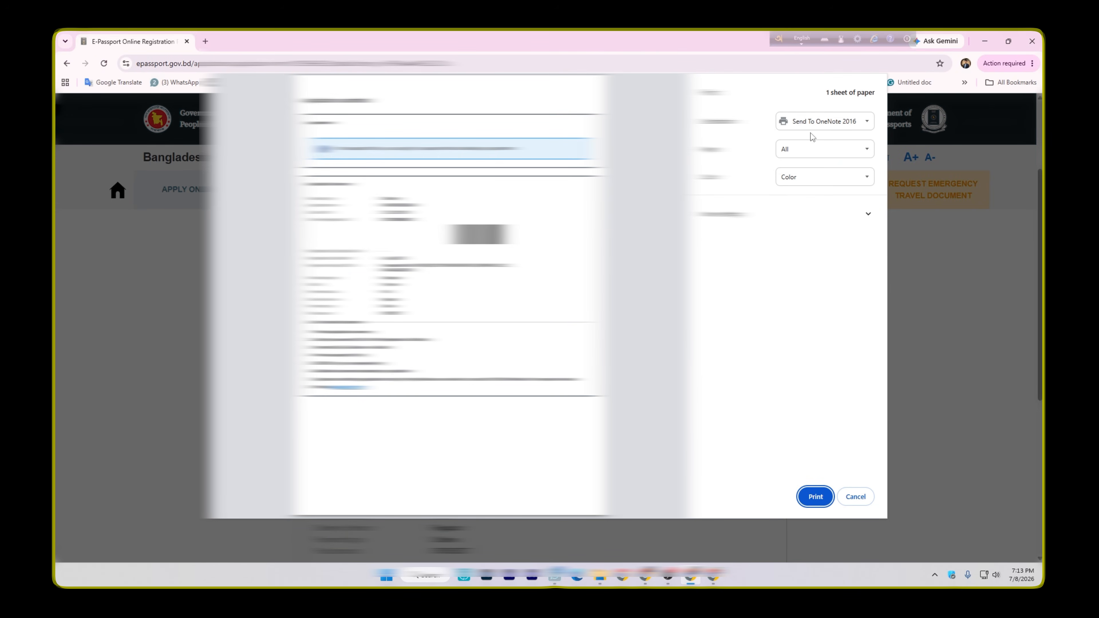
left_click(820, 126)
left_click(822, 148)
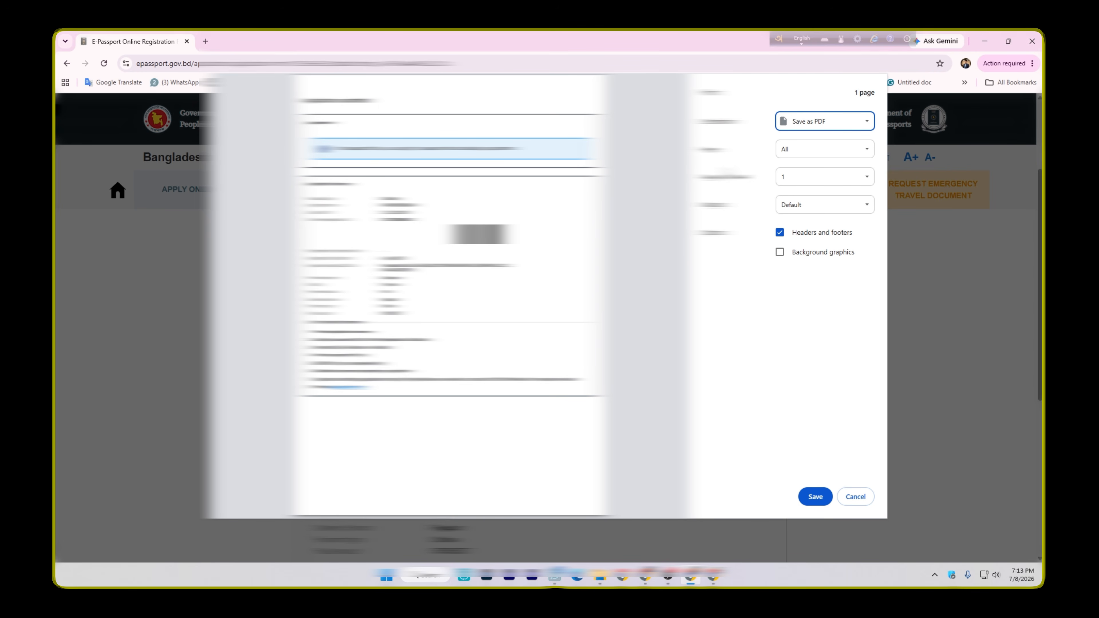
left_click(816, 498)
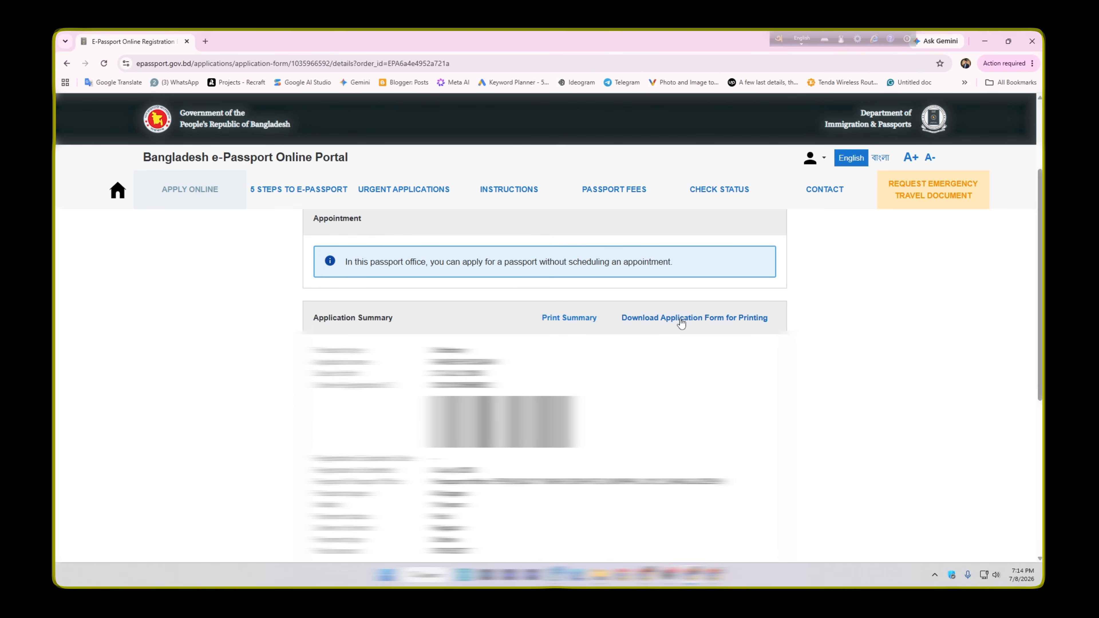
Download the application form for printing, look through all pages of the PDF and close it
left_click(705, 318)
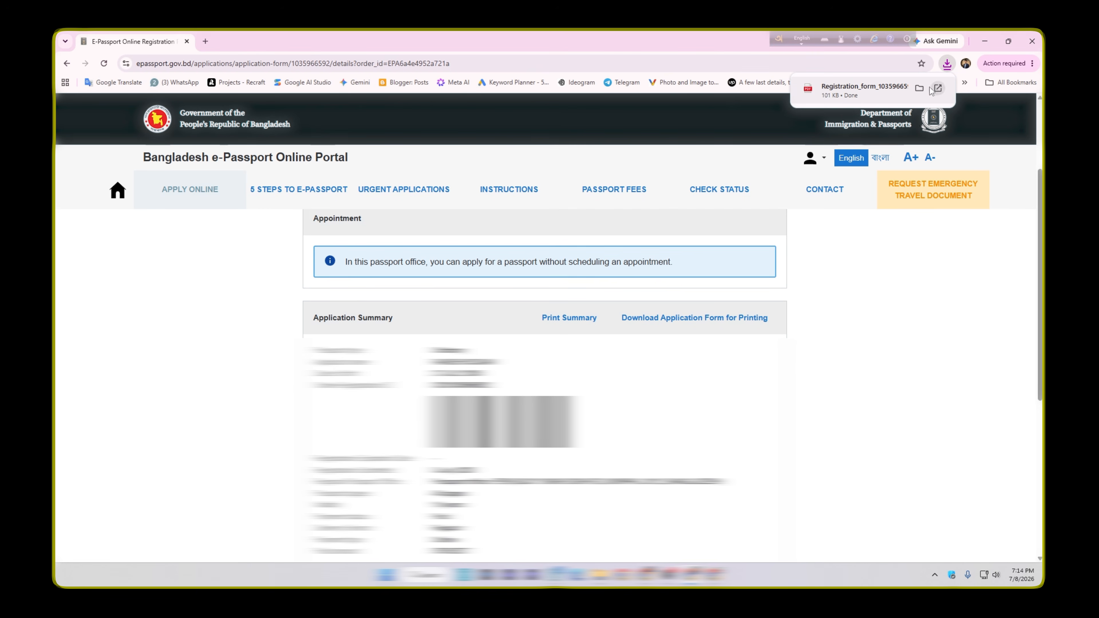
left_click(856, 92)
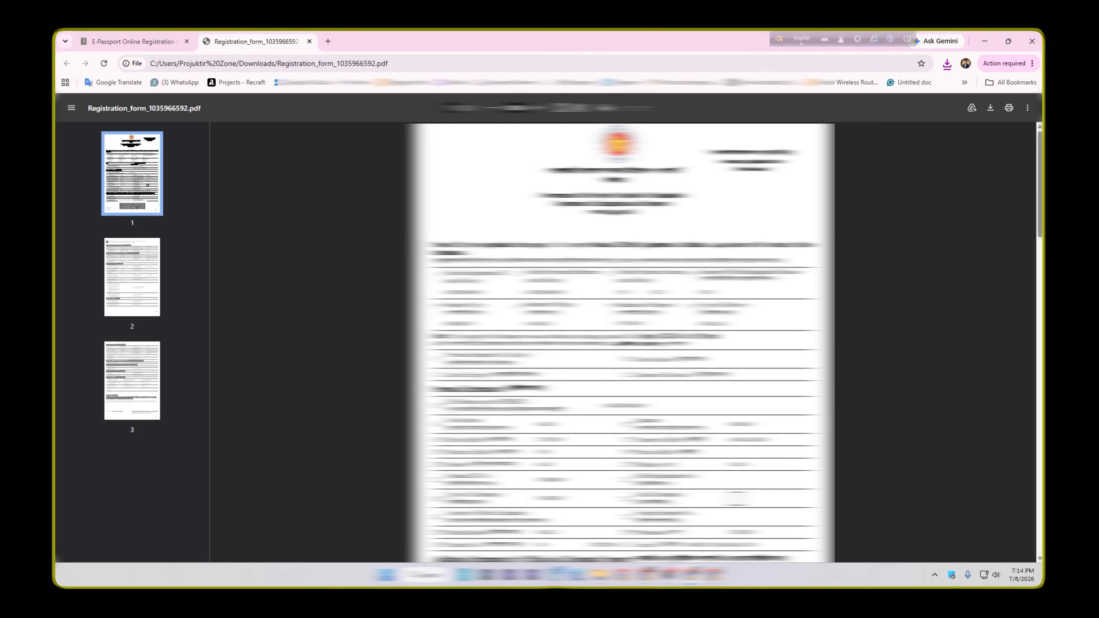
scroll(620, 342, "down", 10)
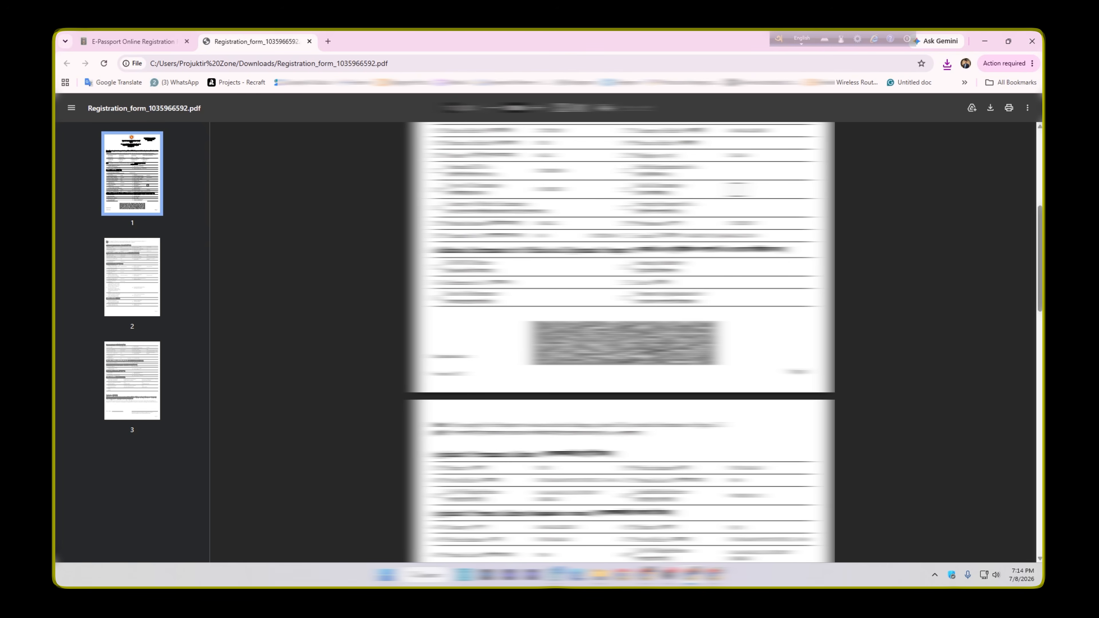
scroll(620, 342, "down", 5)
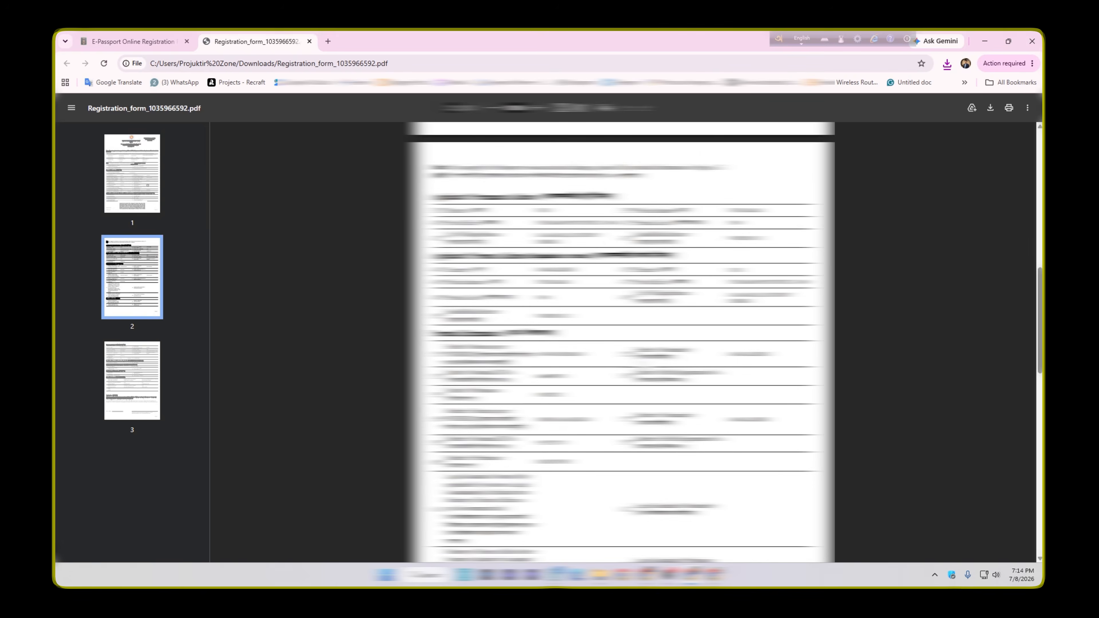
scroll(620, 342, "down", 15)
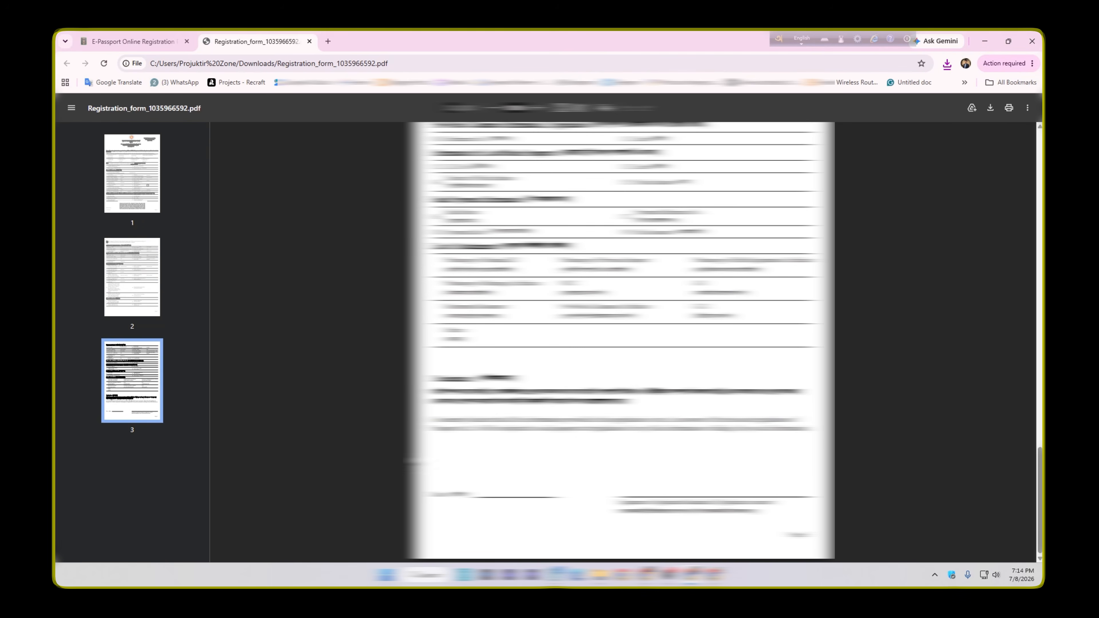
scroll(620, 342, "up", 8)
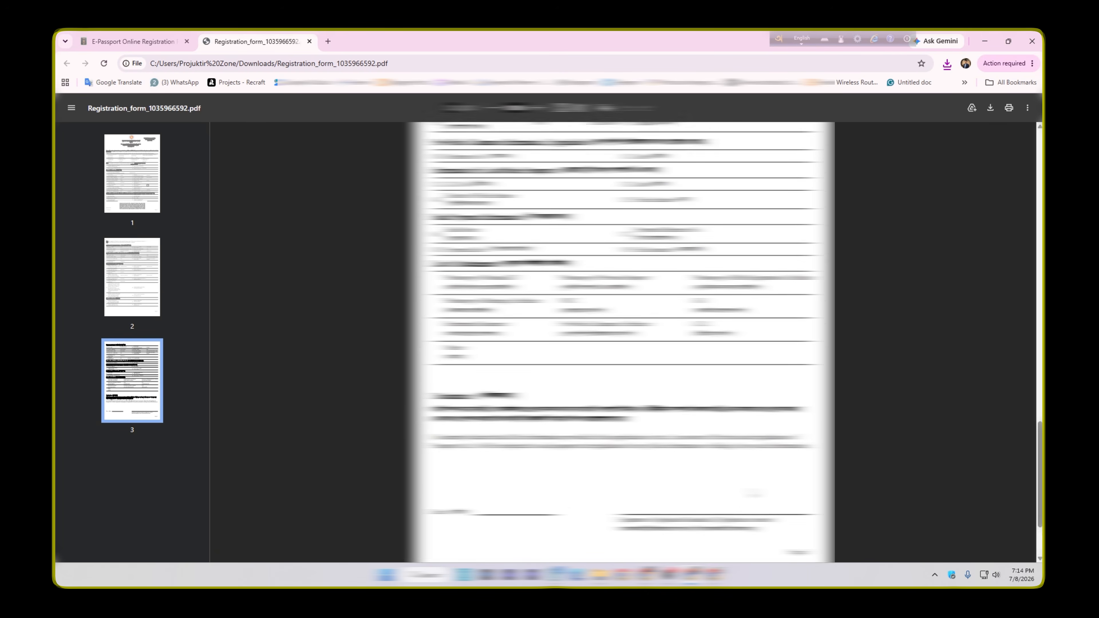
key("ctrl+w")
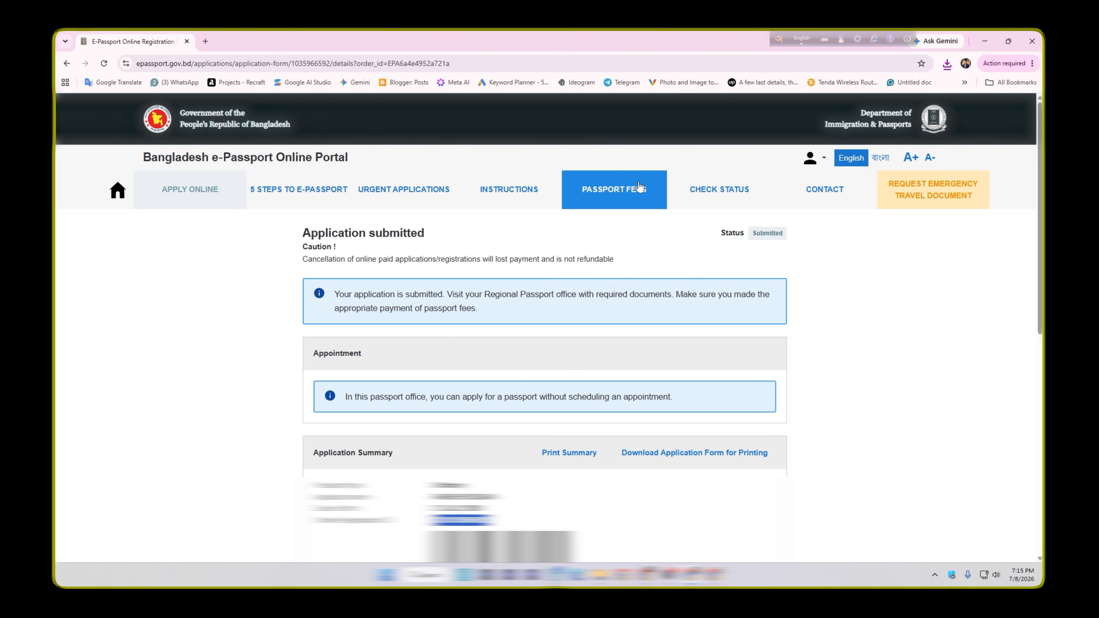
Find the online payment slip links among the passport fee instructions and open the one for the ShurjoPay receipt
left_click(626, 194)
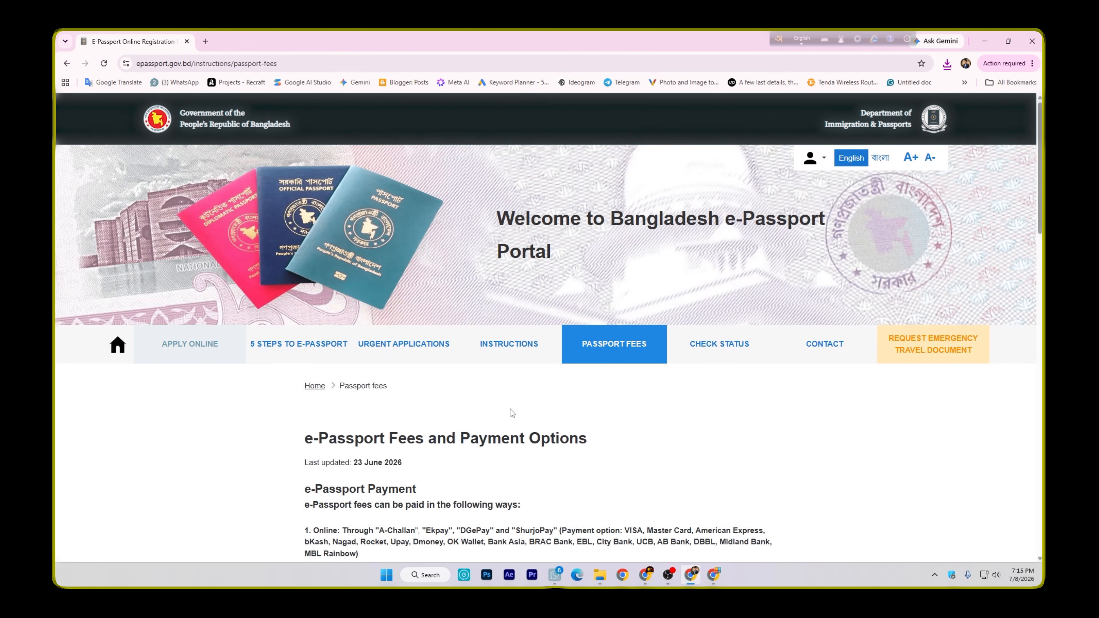
scroll(510, 414, "down", 3)
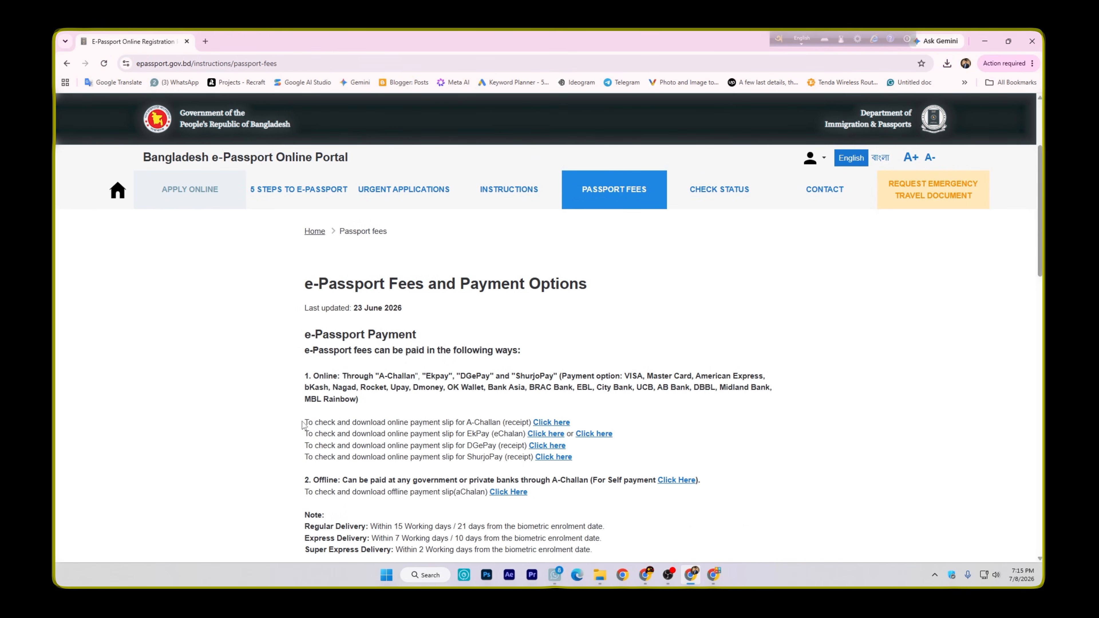
left_click_drag(303, 424, 574, 461)
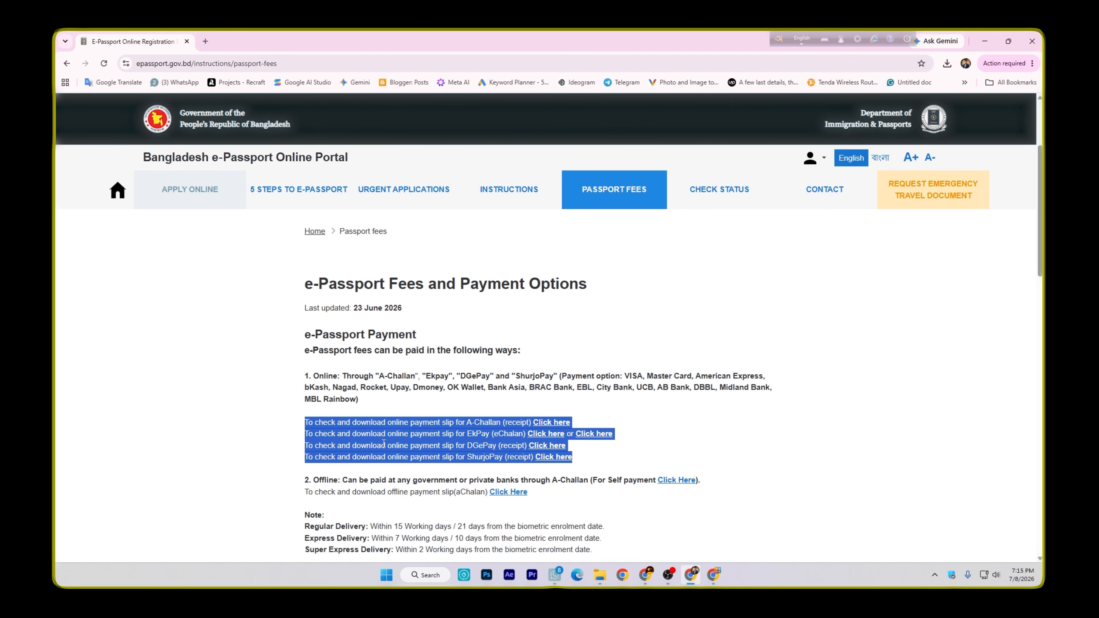
left_click(467, 472)
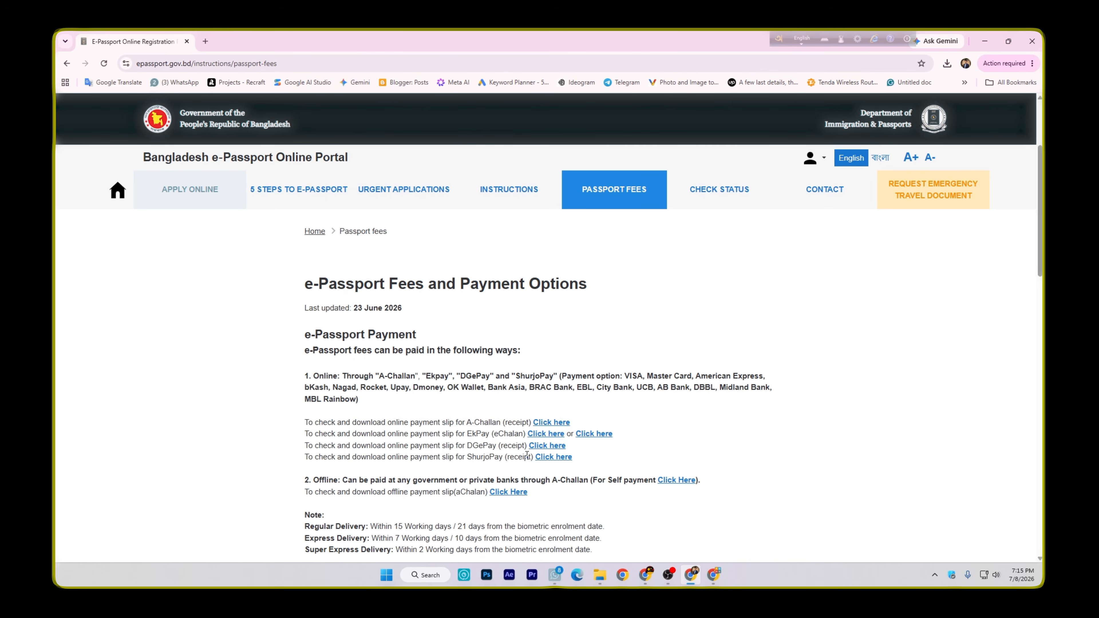
left_click(560, 459)
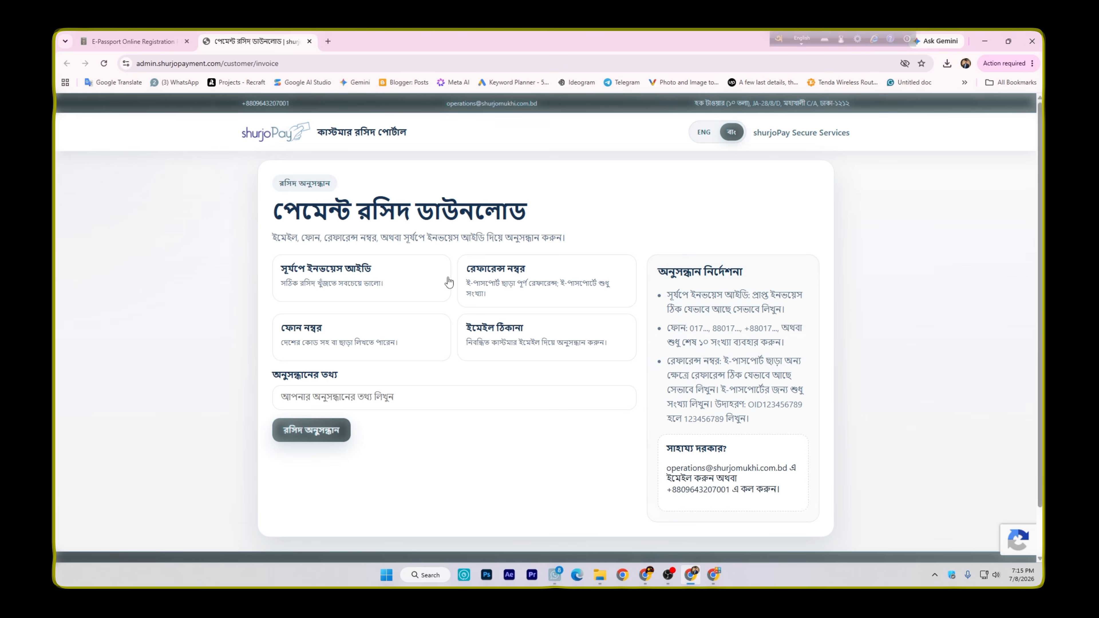
Search for the payment receipt by reference number, using the application's copied reference number
left_click(503, 290)
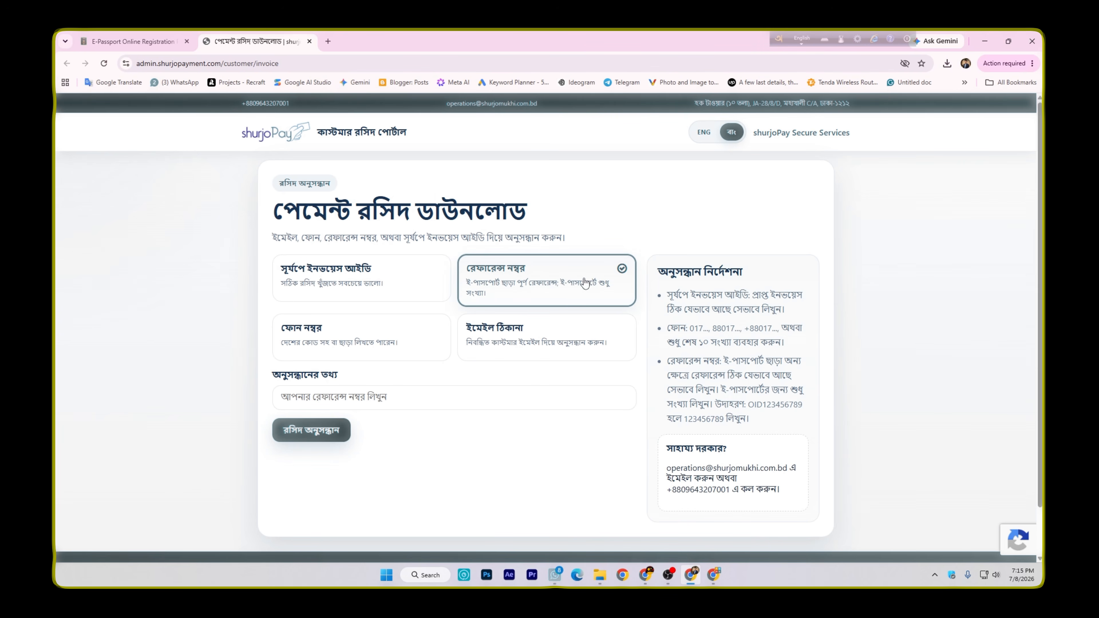
left_click(321, 402)
key("ctrl+v")
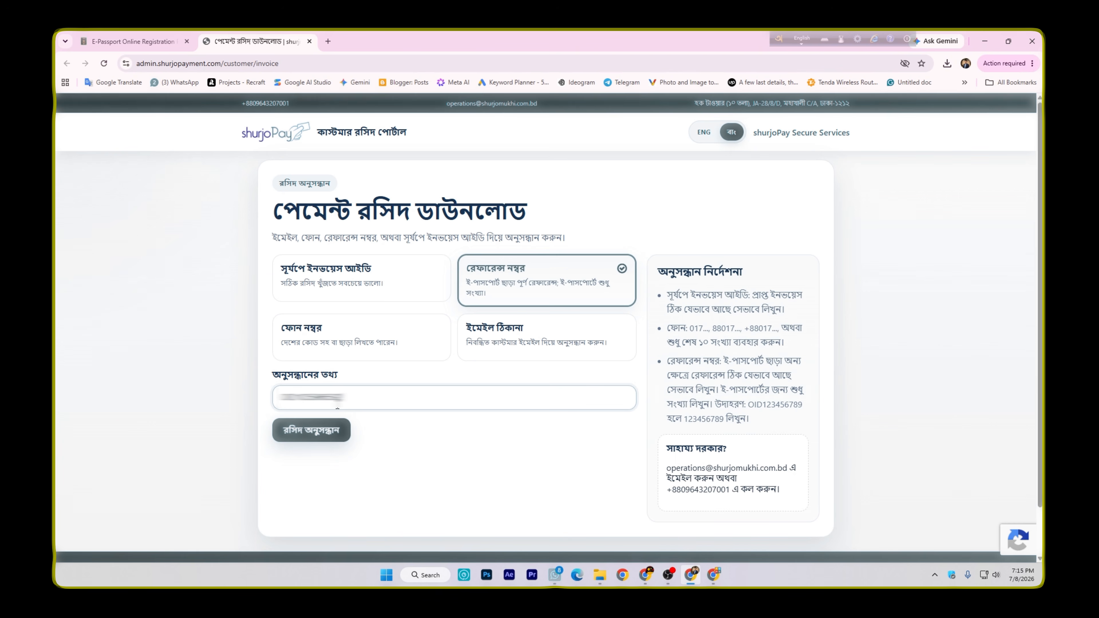
left_click(324, 437)
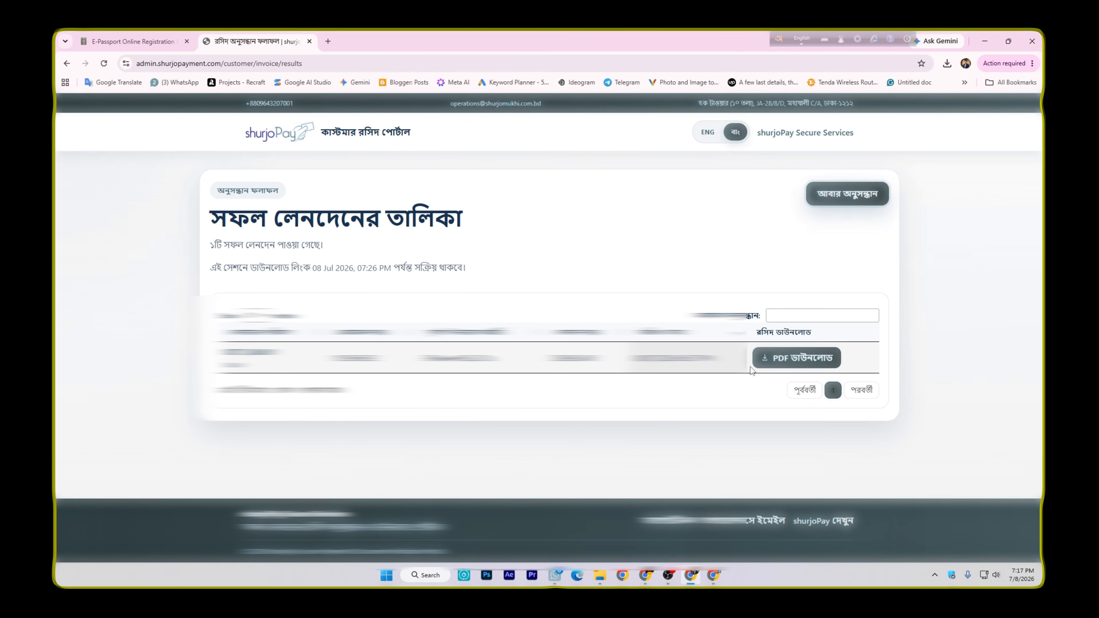
Download the found transaction's receipt as a PDF, open it and look through the invoice
left_click(801, 359)
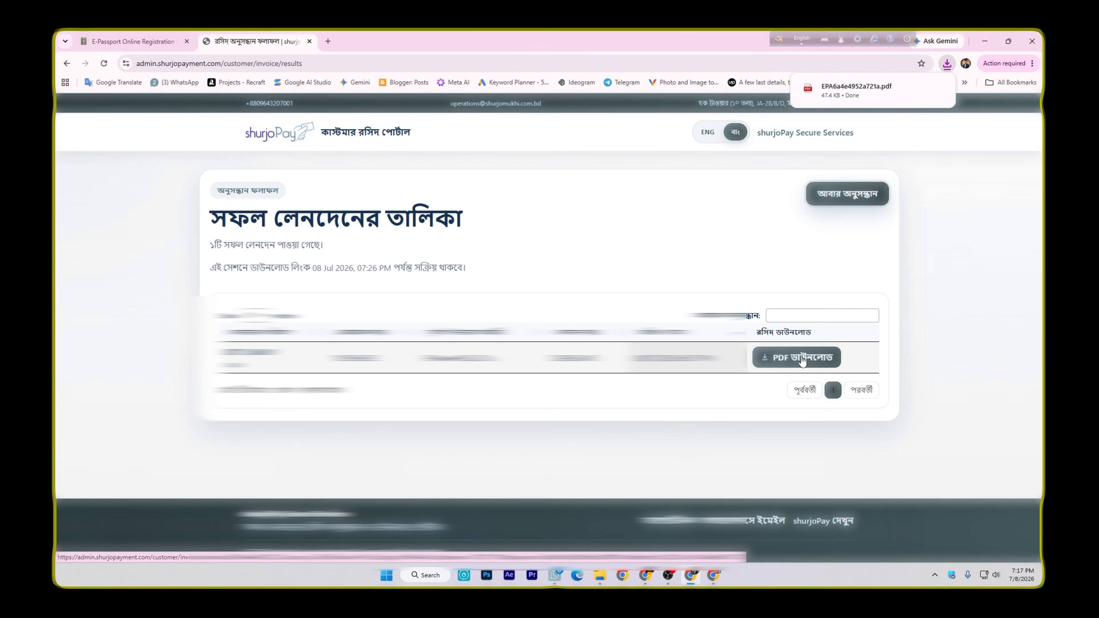
left_click(849, 91)
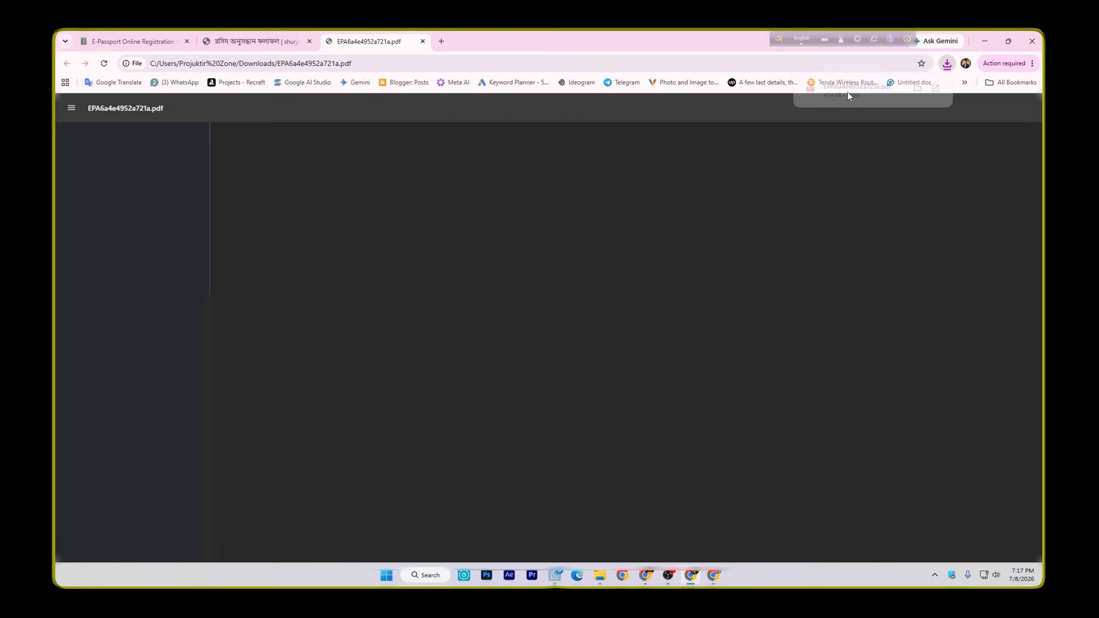
scroll(619, 337, "down", 3)
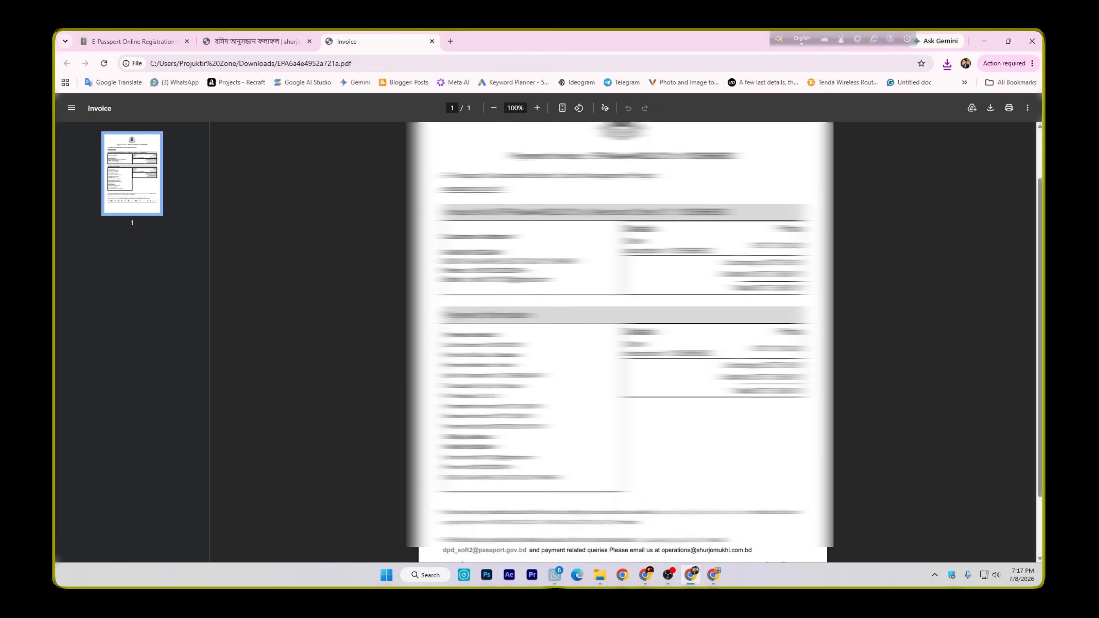